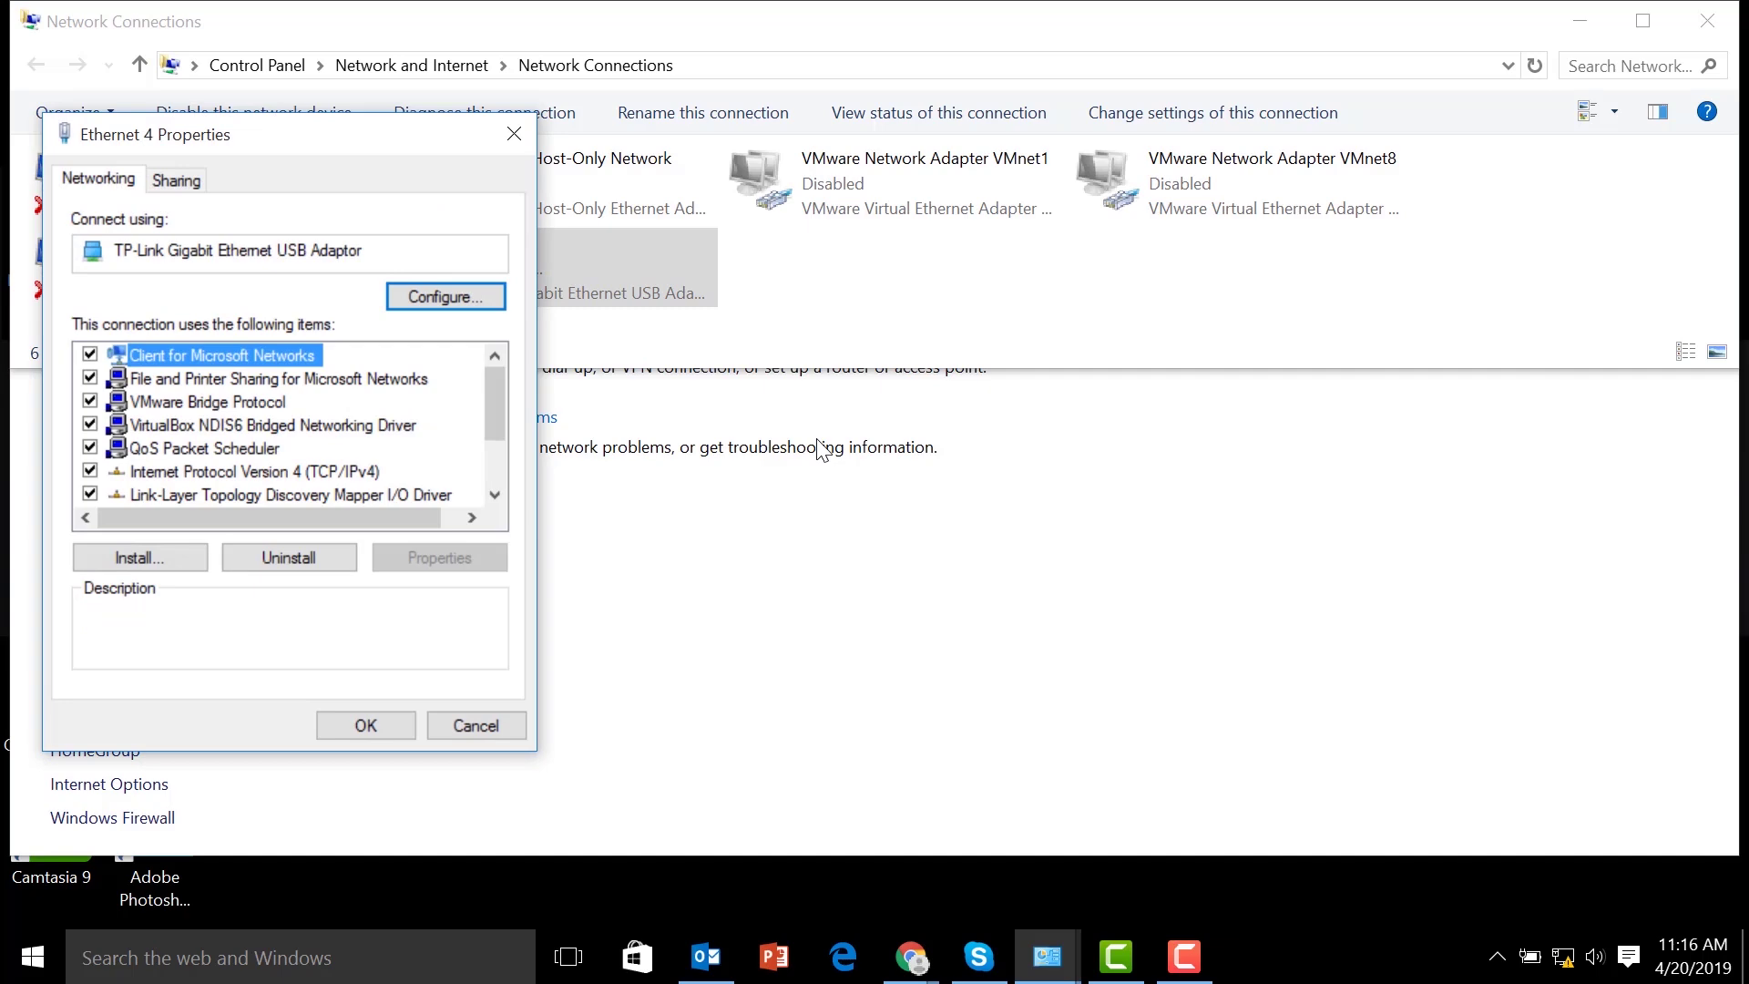
Give Ethernet 4 the static IPv4 address 192.168.1.2 with subnet mask 255.255.255.0
key(Down)
key(Down)
key(Down)
key(Down)
key(Down)
key(alt+r)
key(alt+s)
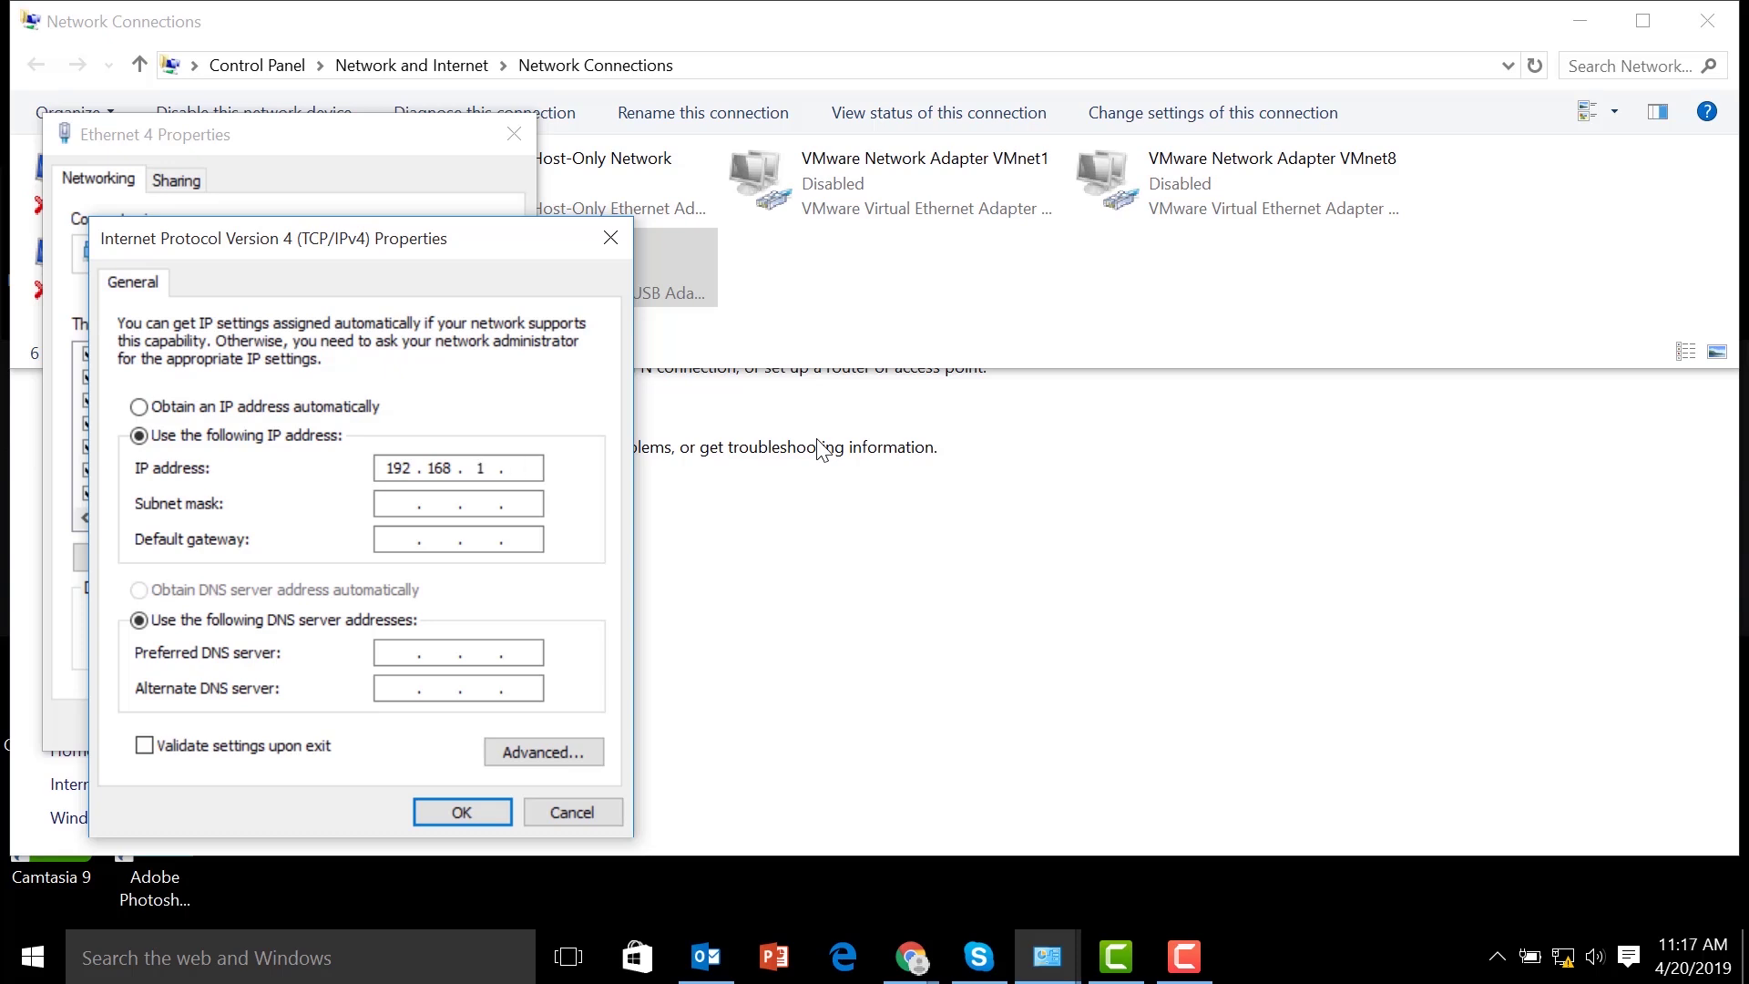
key(Tab)
key(Return)
click(381, 727)
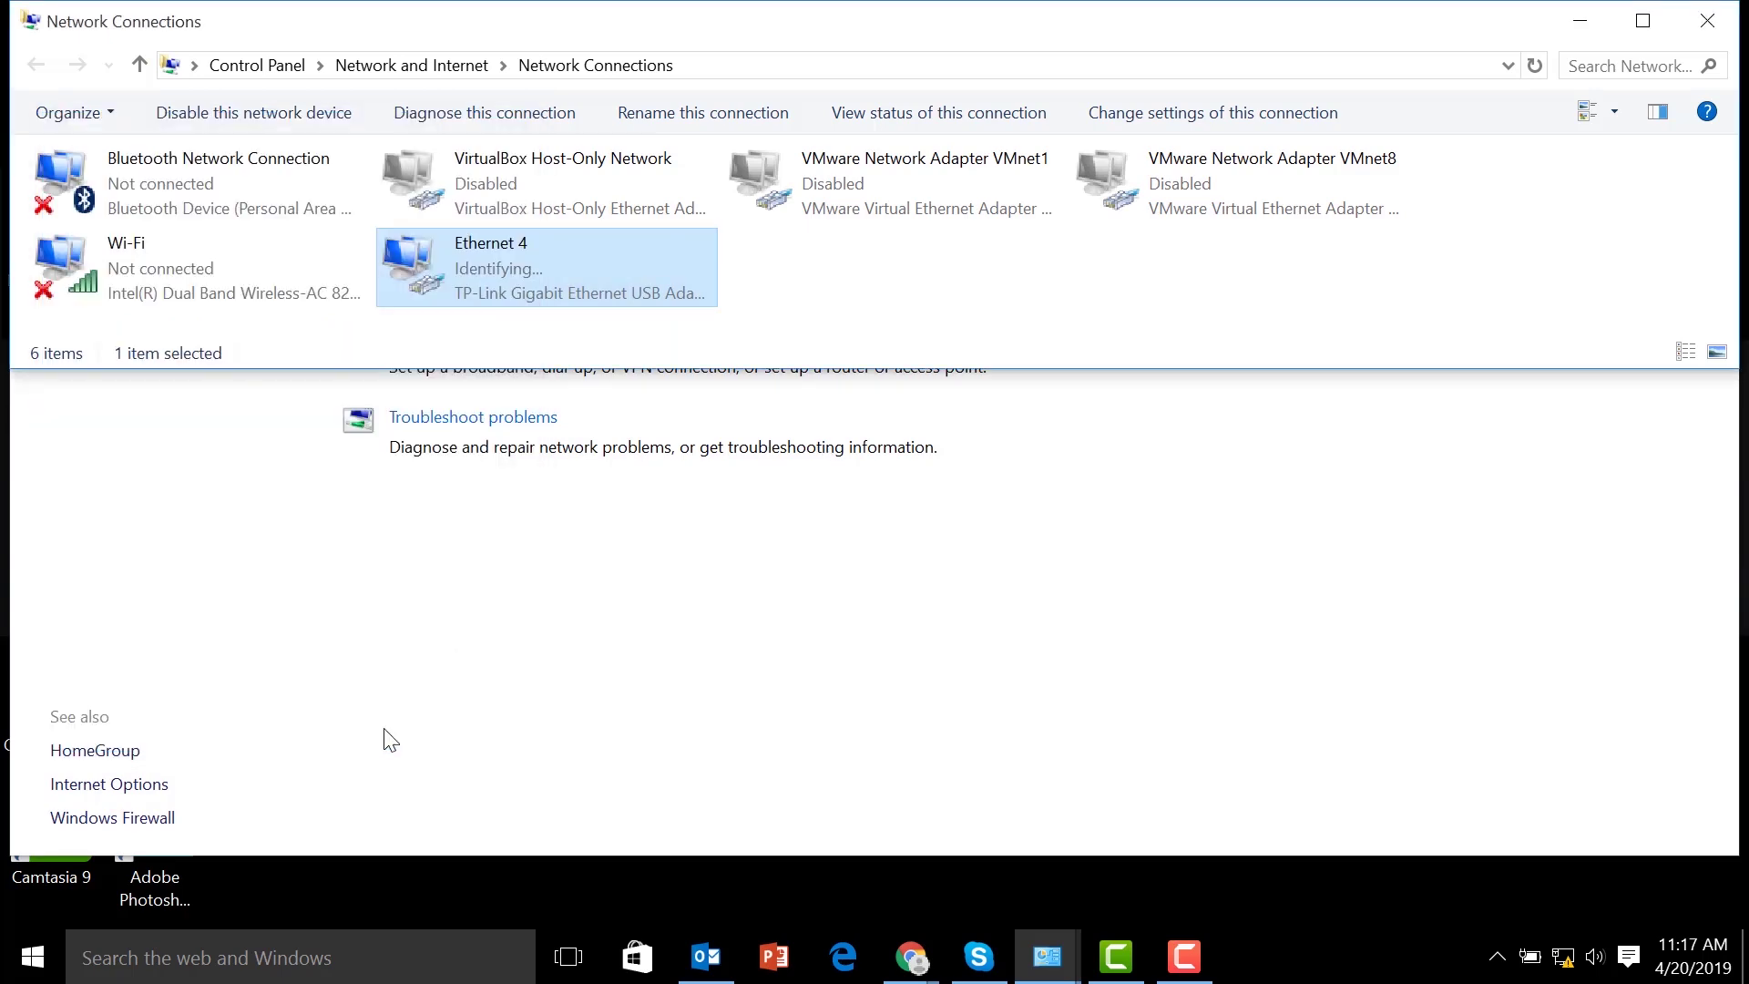
Close the Network Connections and Sharing Center windows and enter 192.168.1.20 in Chrome
click(1710, 18)
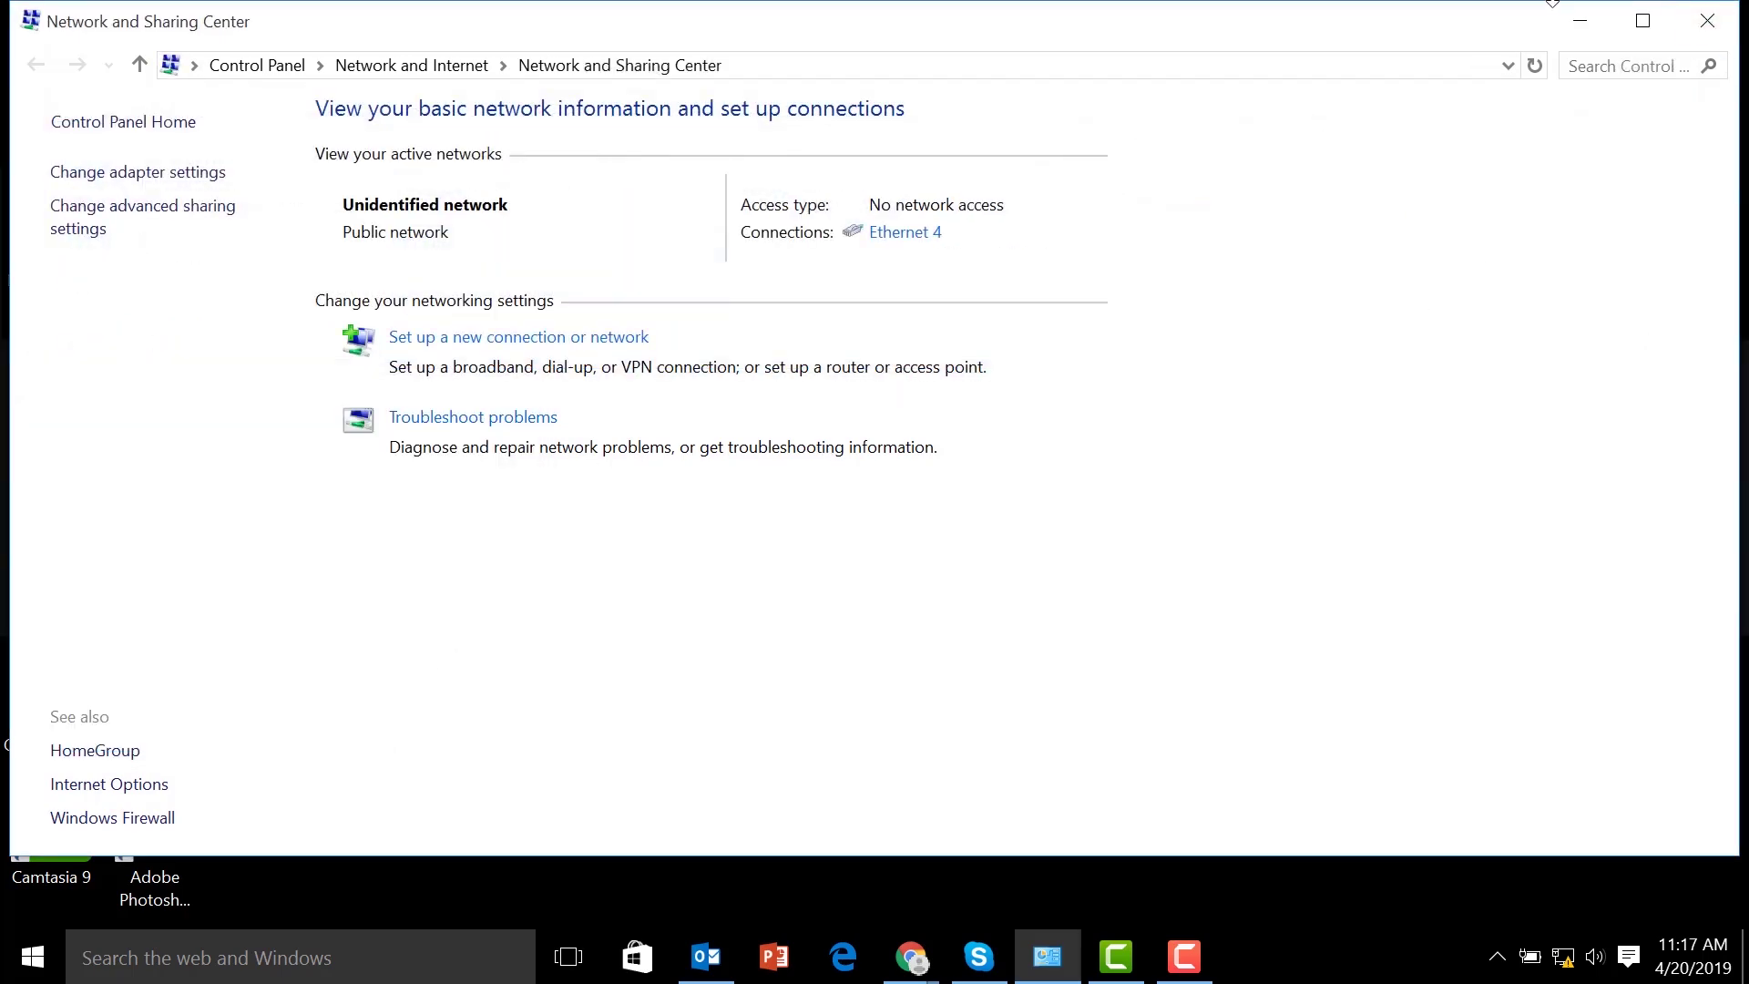
click(1709, 18)
click(316, 70)
text(192.16)
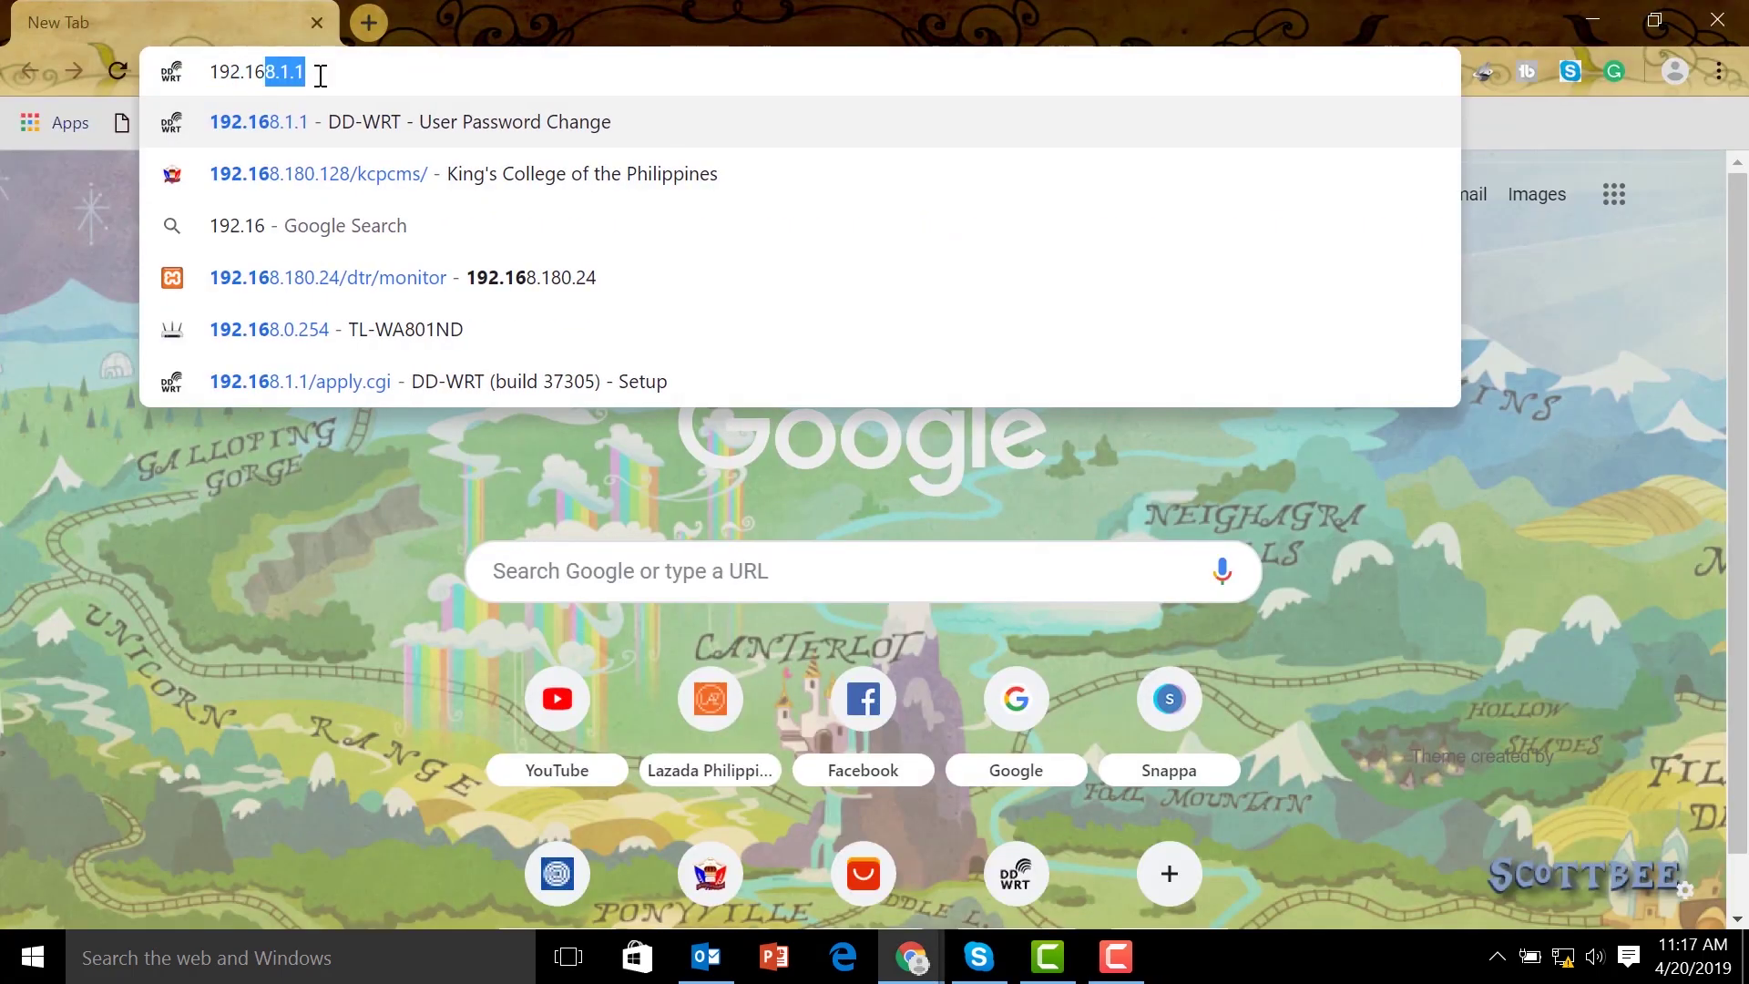
text(8.1.20)
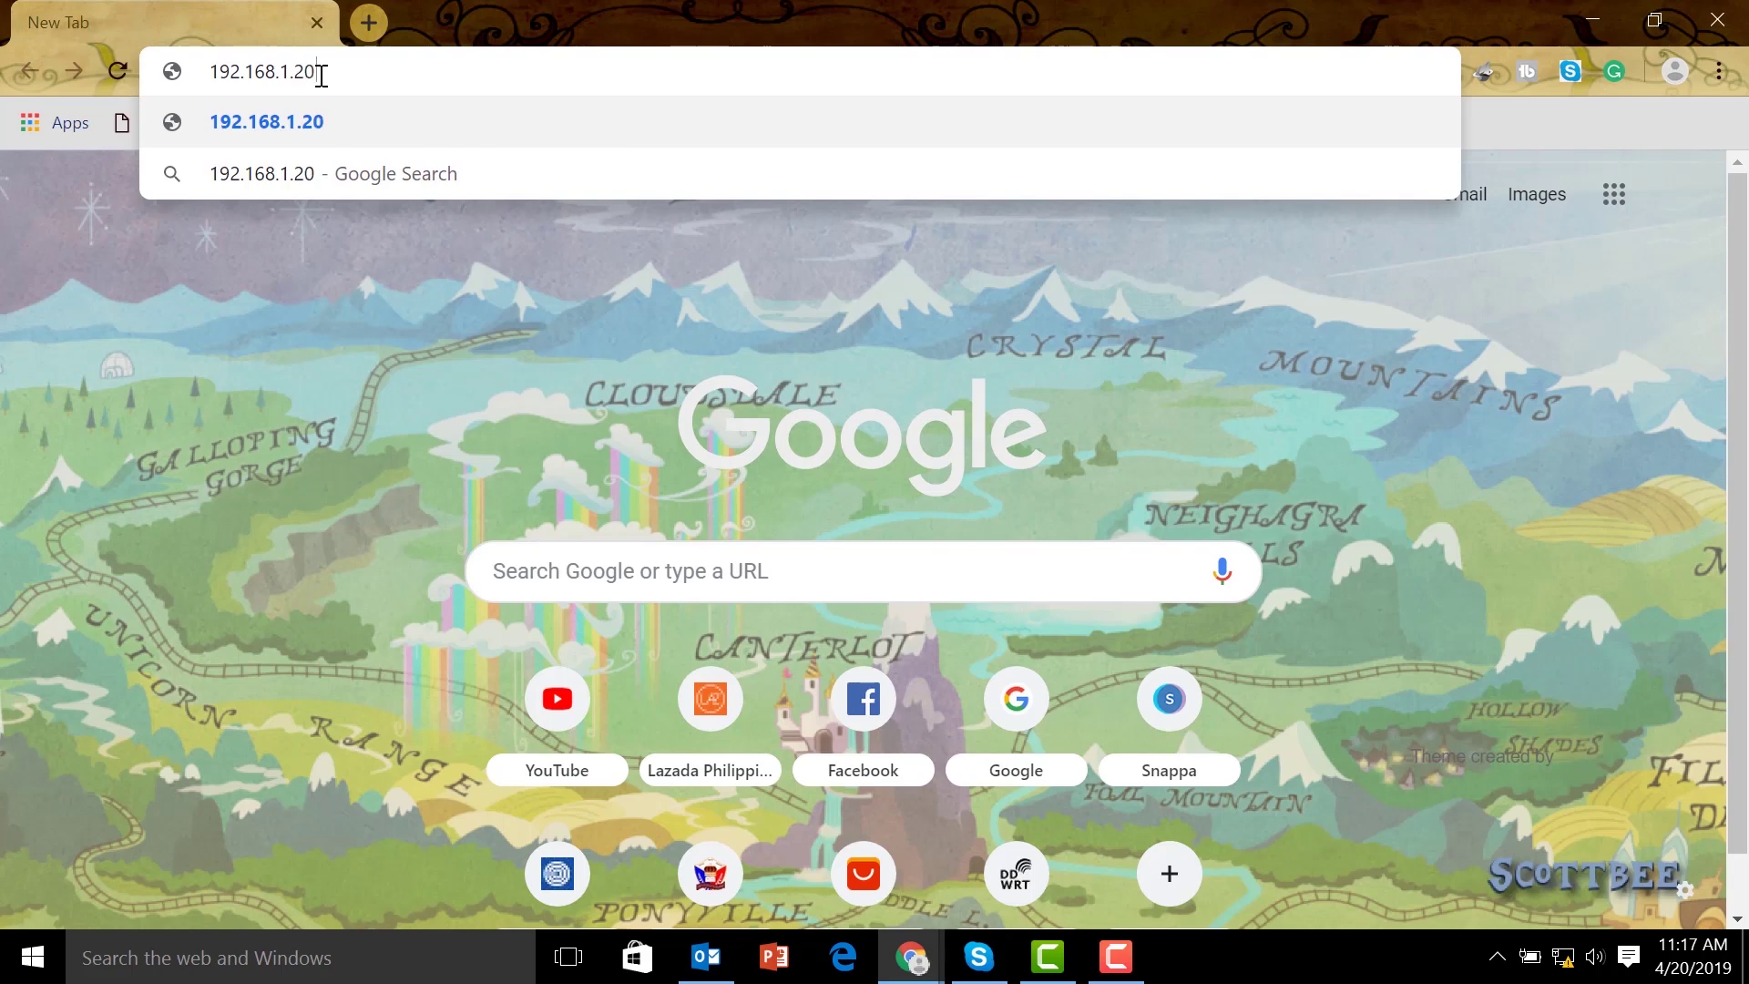
Load 192.168.1.20 and proceed past Chrome's certificate warning
key(Return)
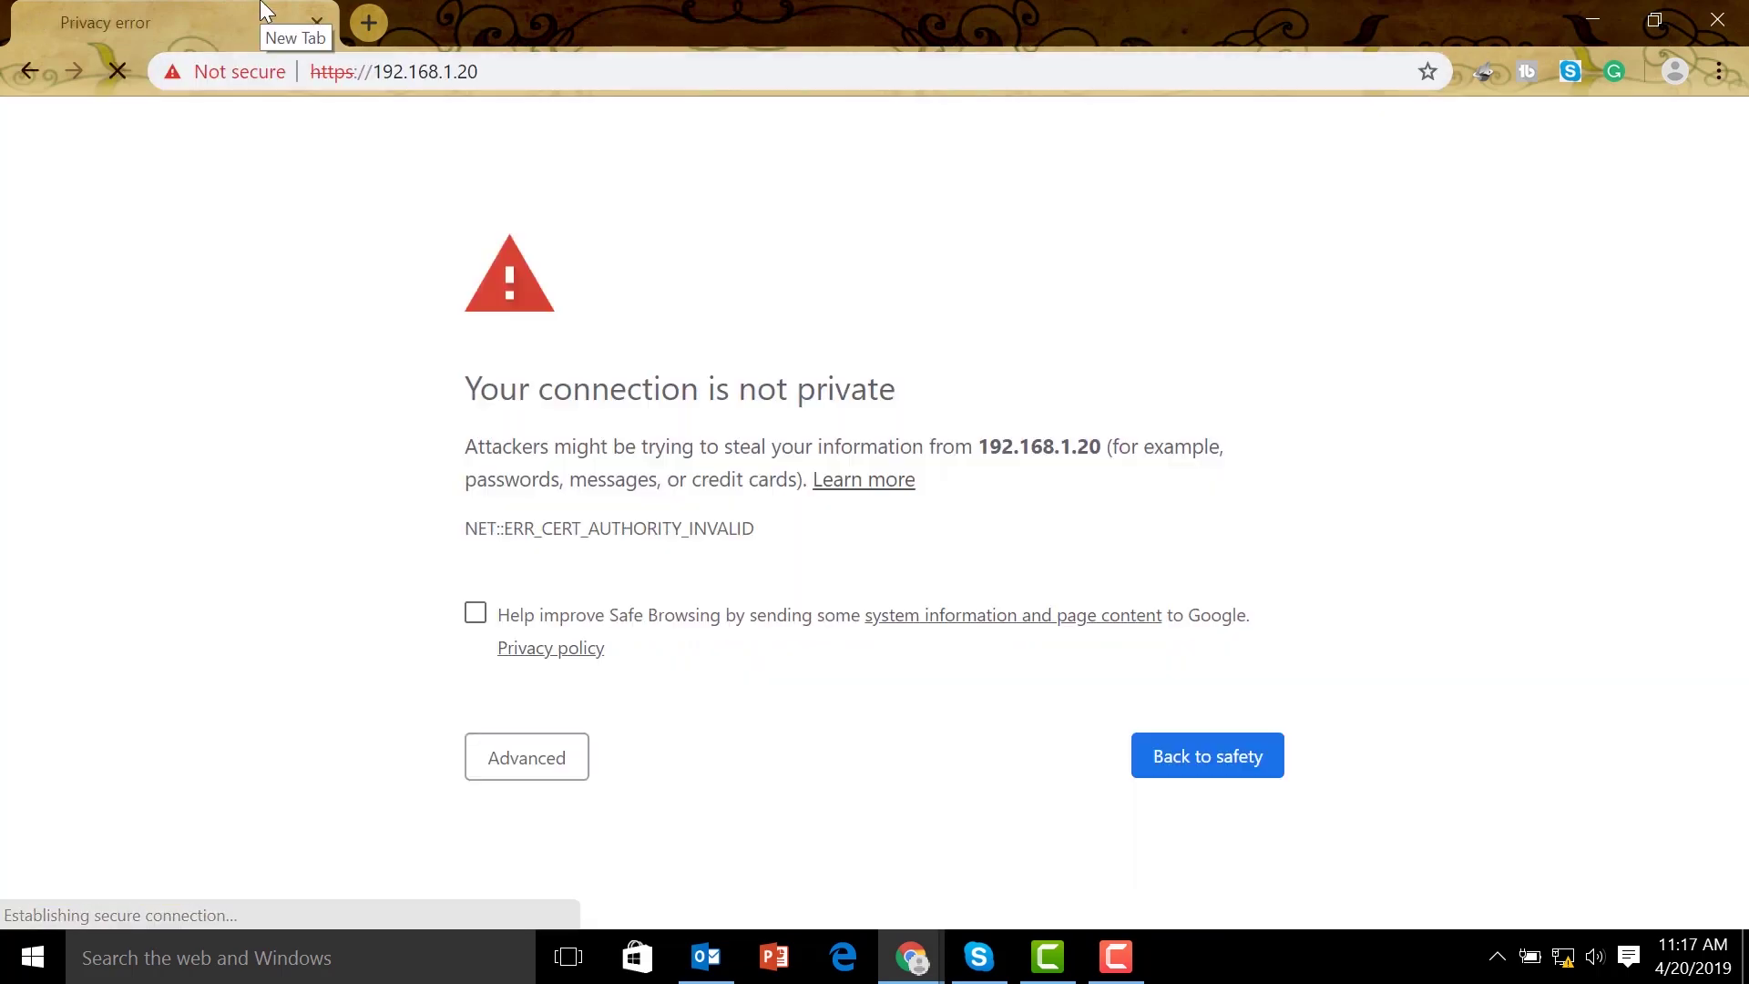
click(581, 756)
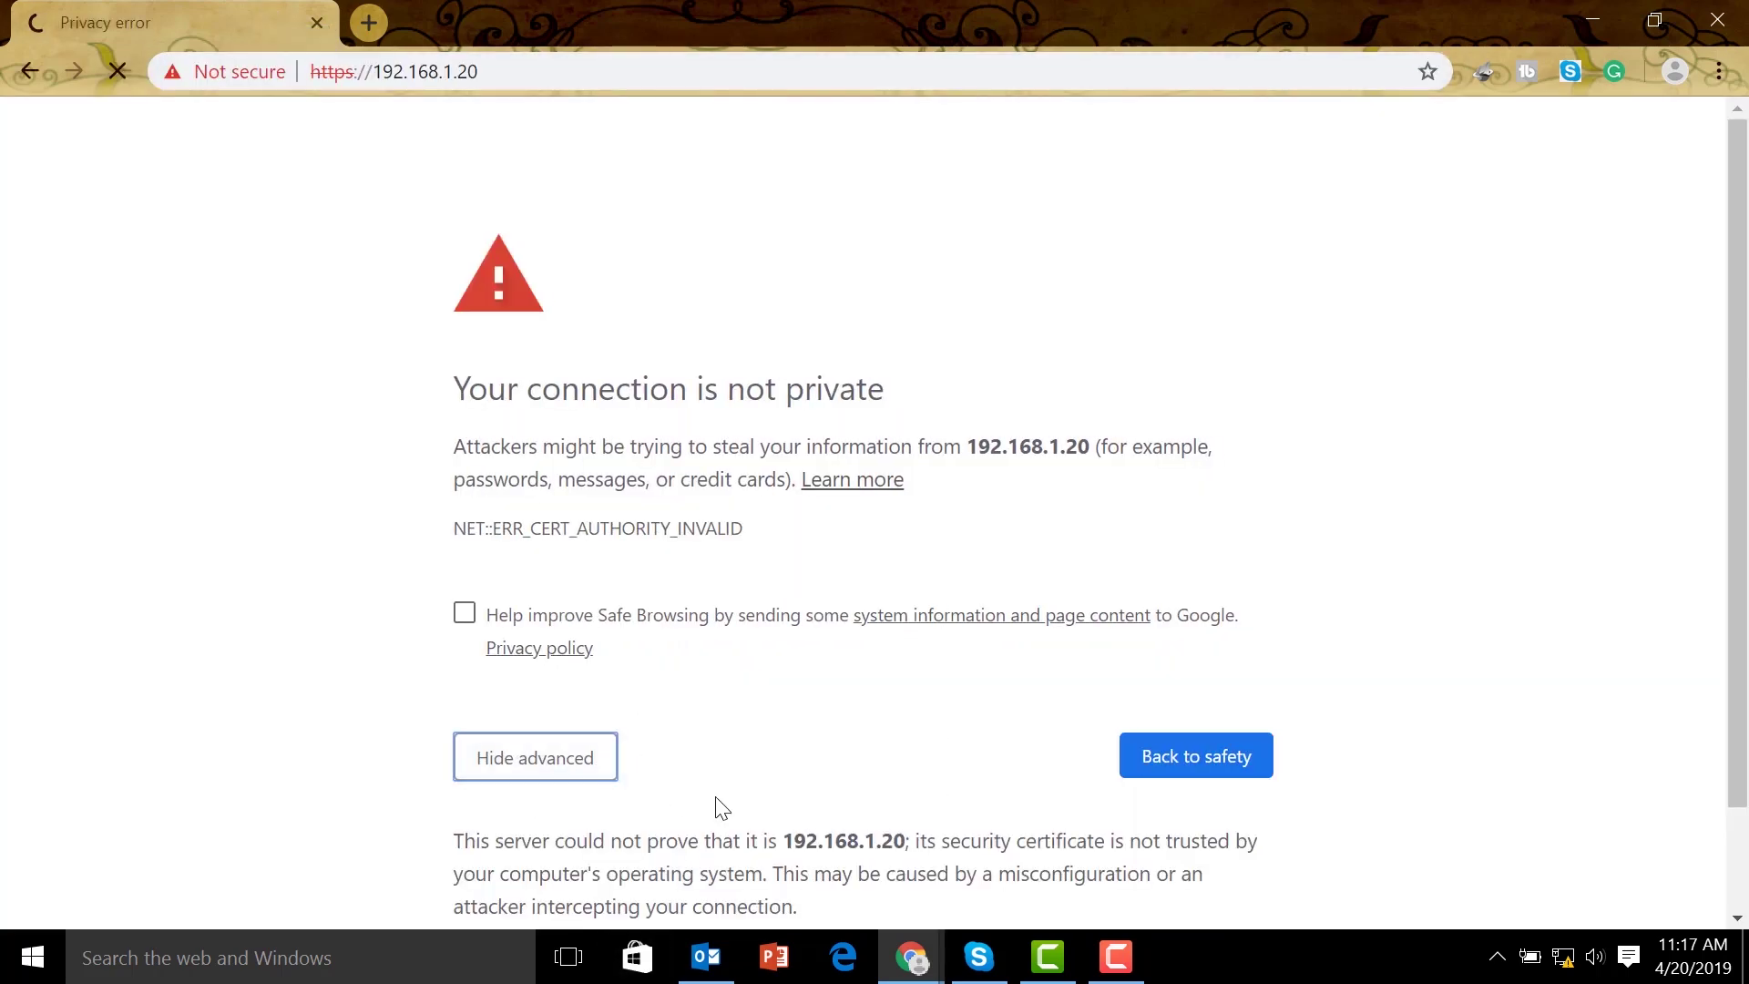
scroll(957, 679, down, 1)
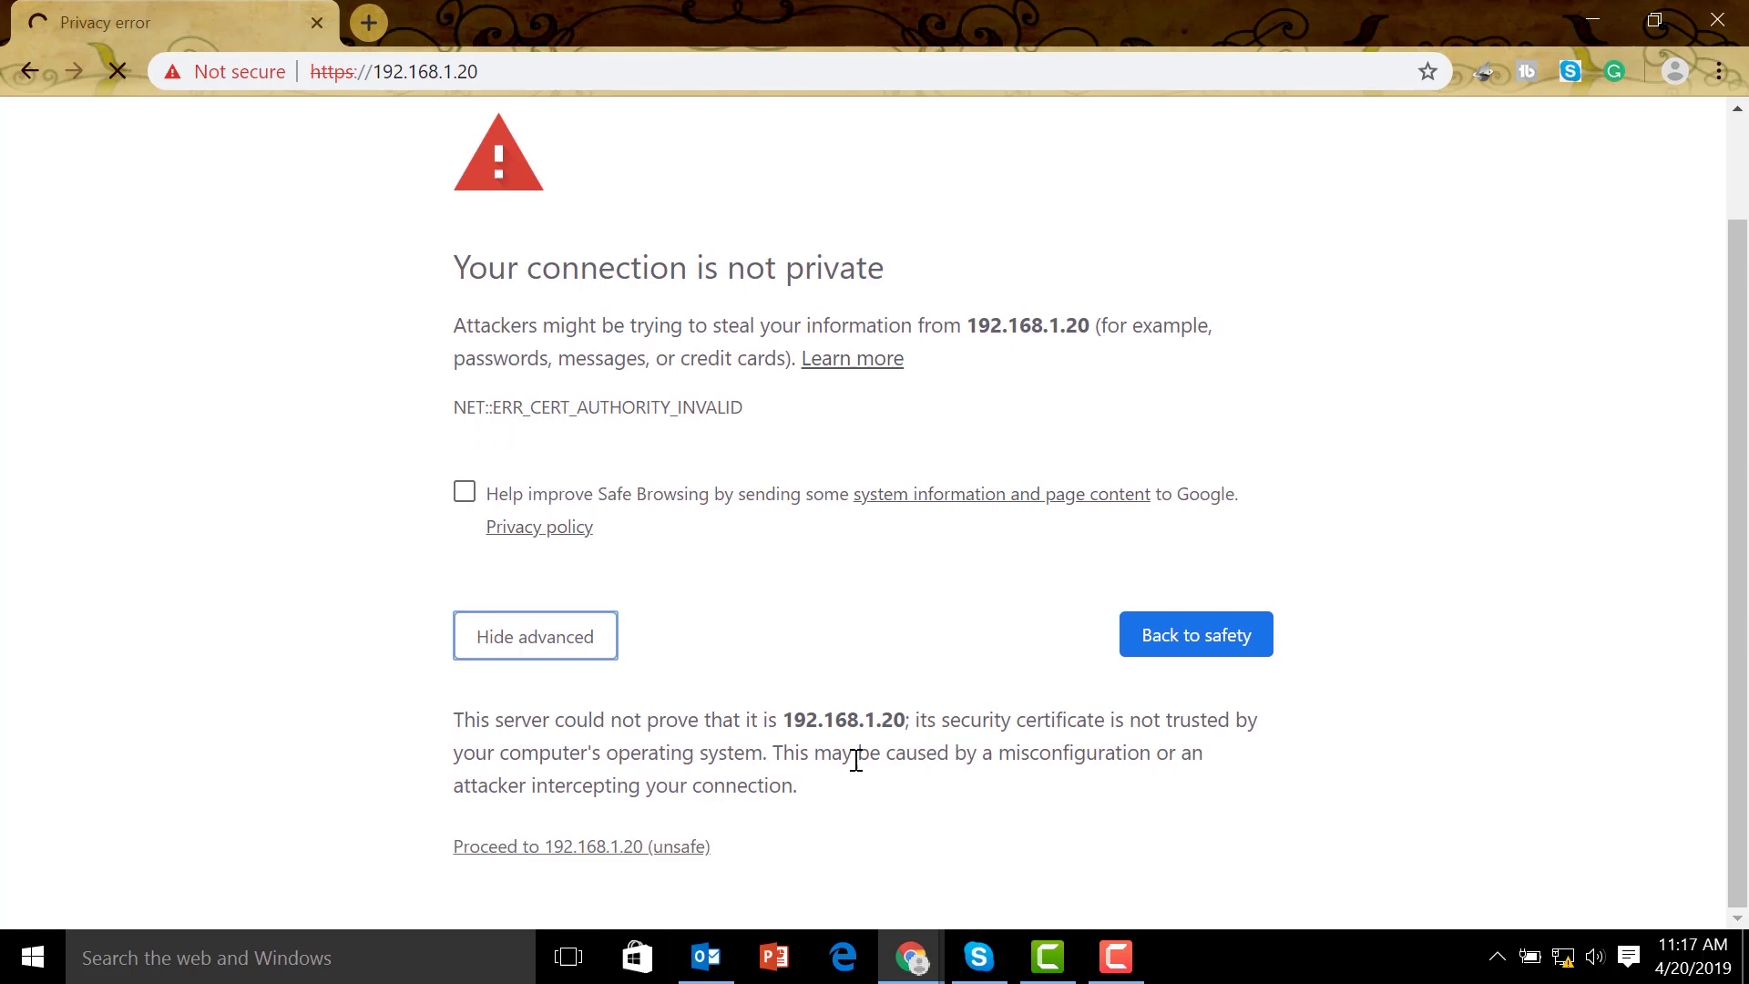
click(643, 841)
Enter the login credentials, accept the terms of use, and log in to the LiteAP AC
text(ubnt)
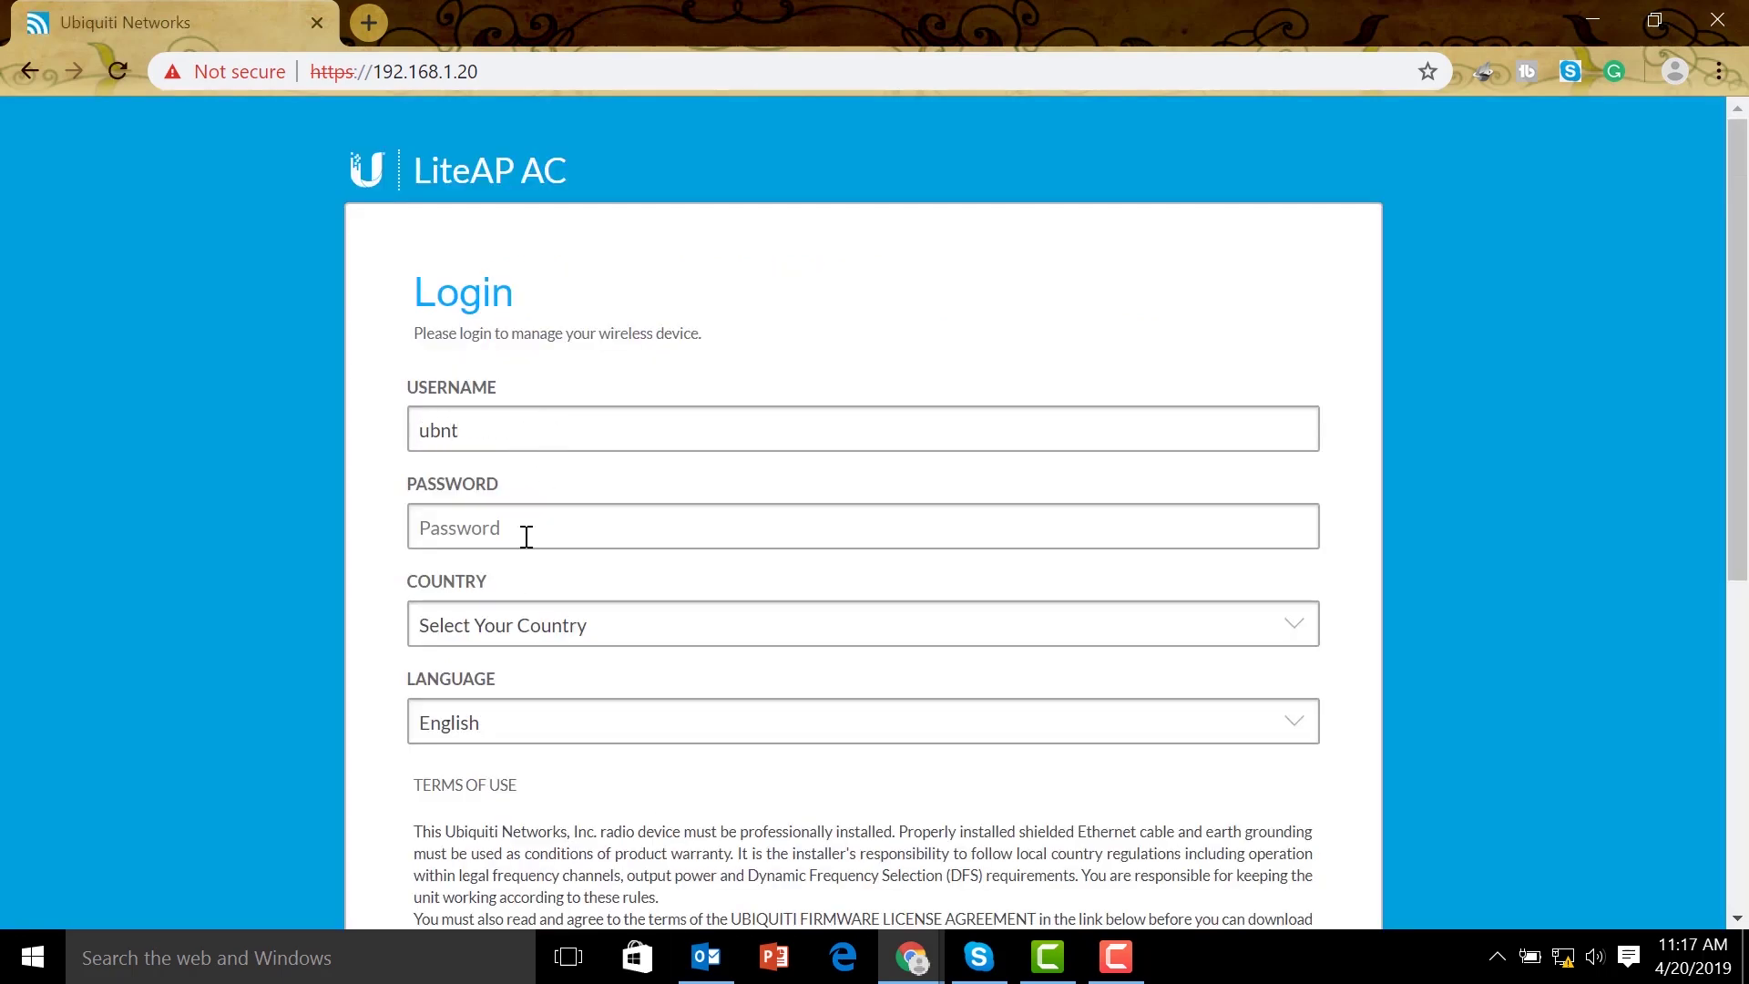
text(u)
scroll(779, 538, down, 6)
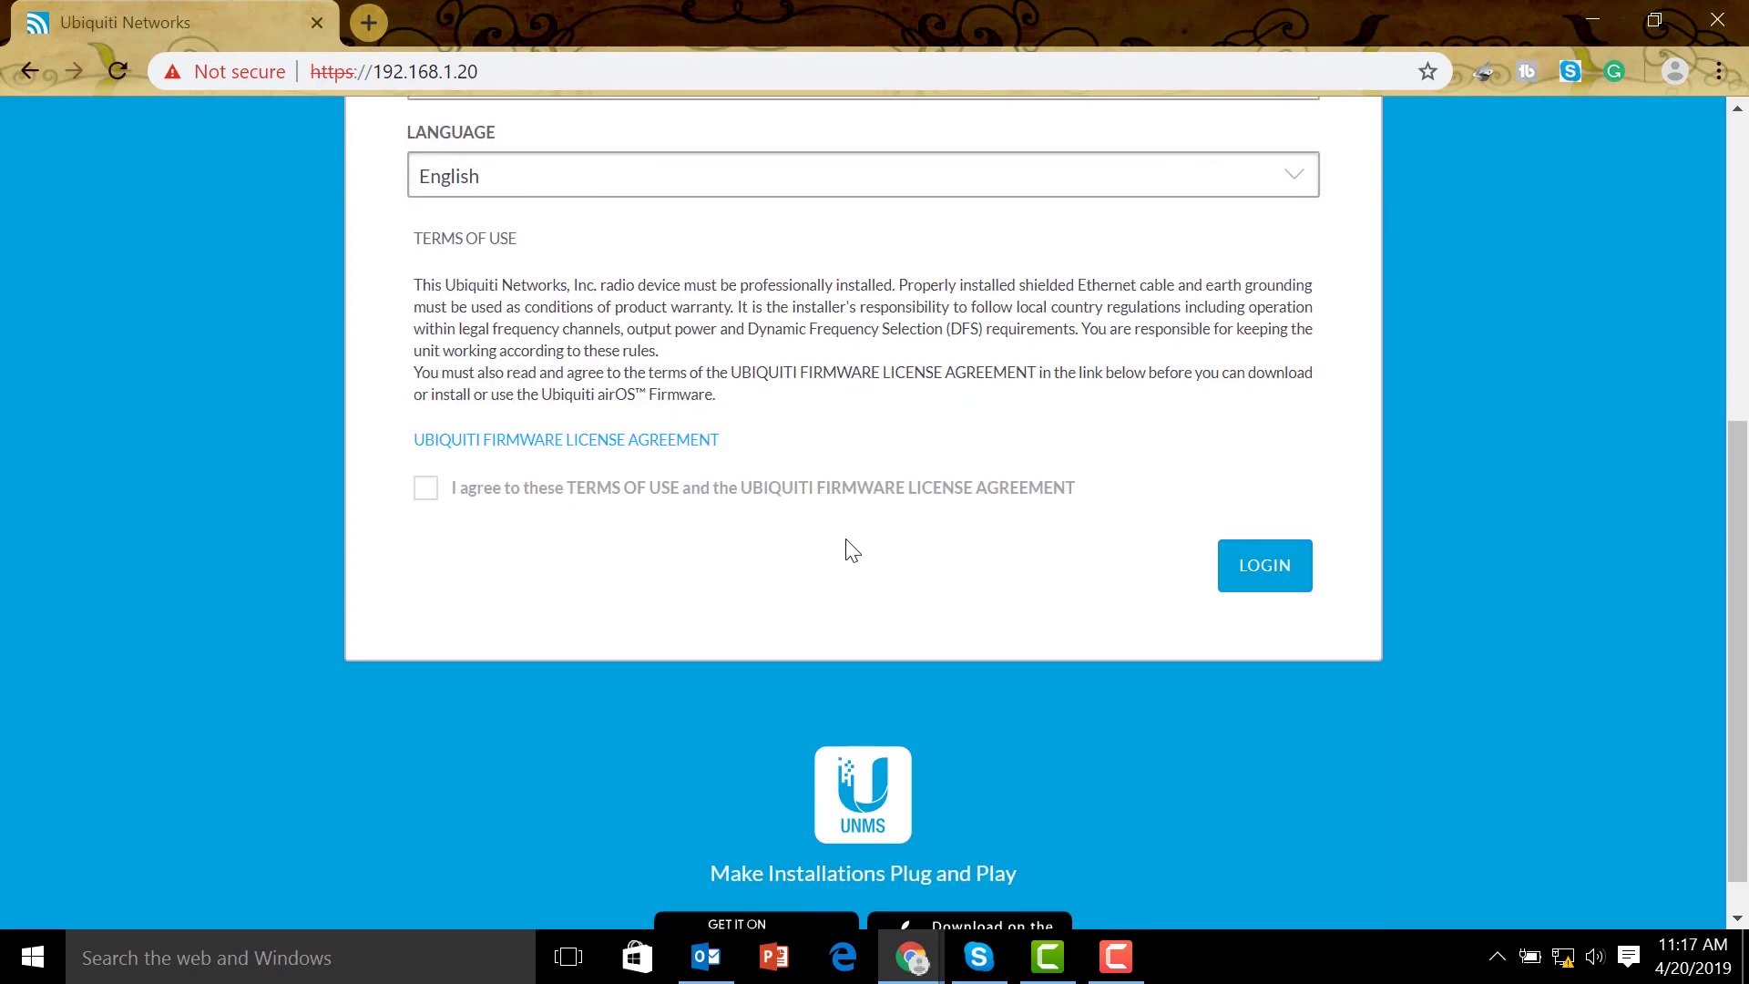
click(426, 487)
click(1222, 552)
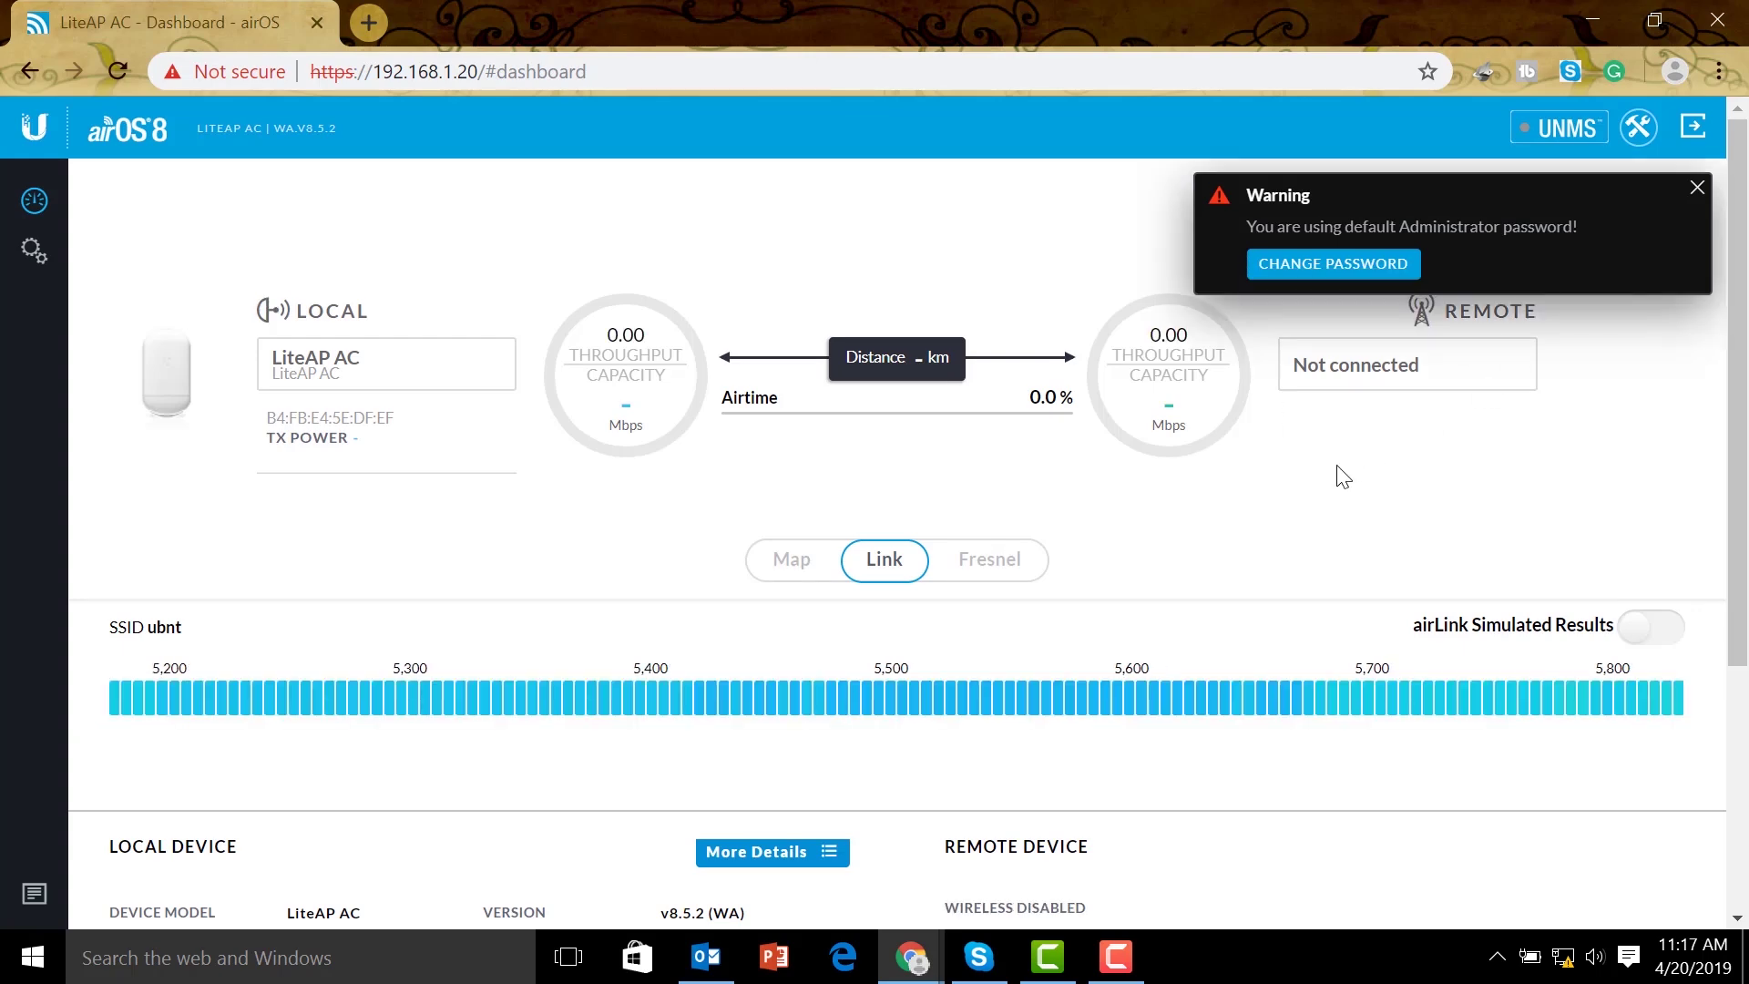
Dismiss the default-password warning and set the Network tab's IP address to 192.168.88.201
click(1696, 187)
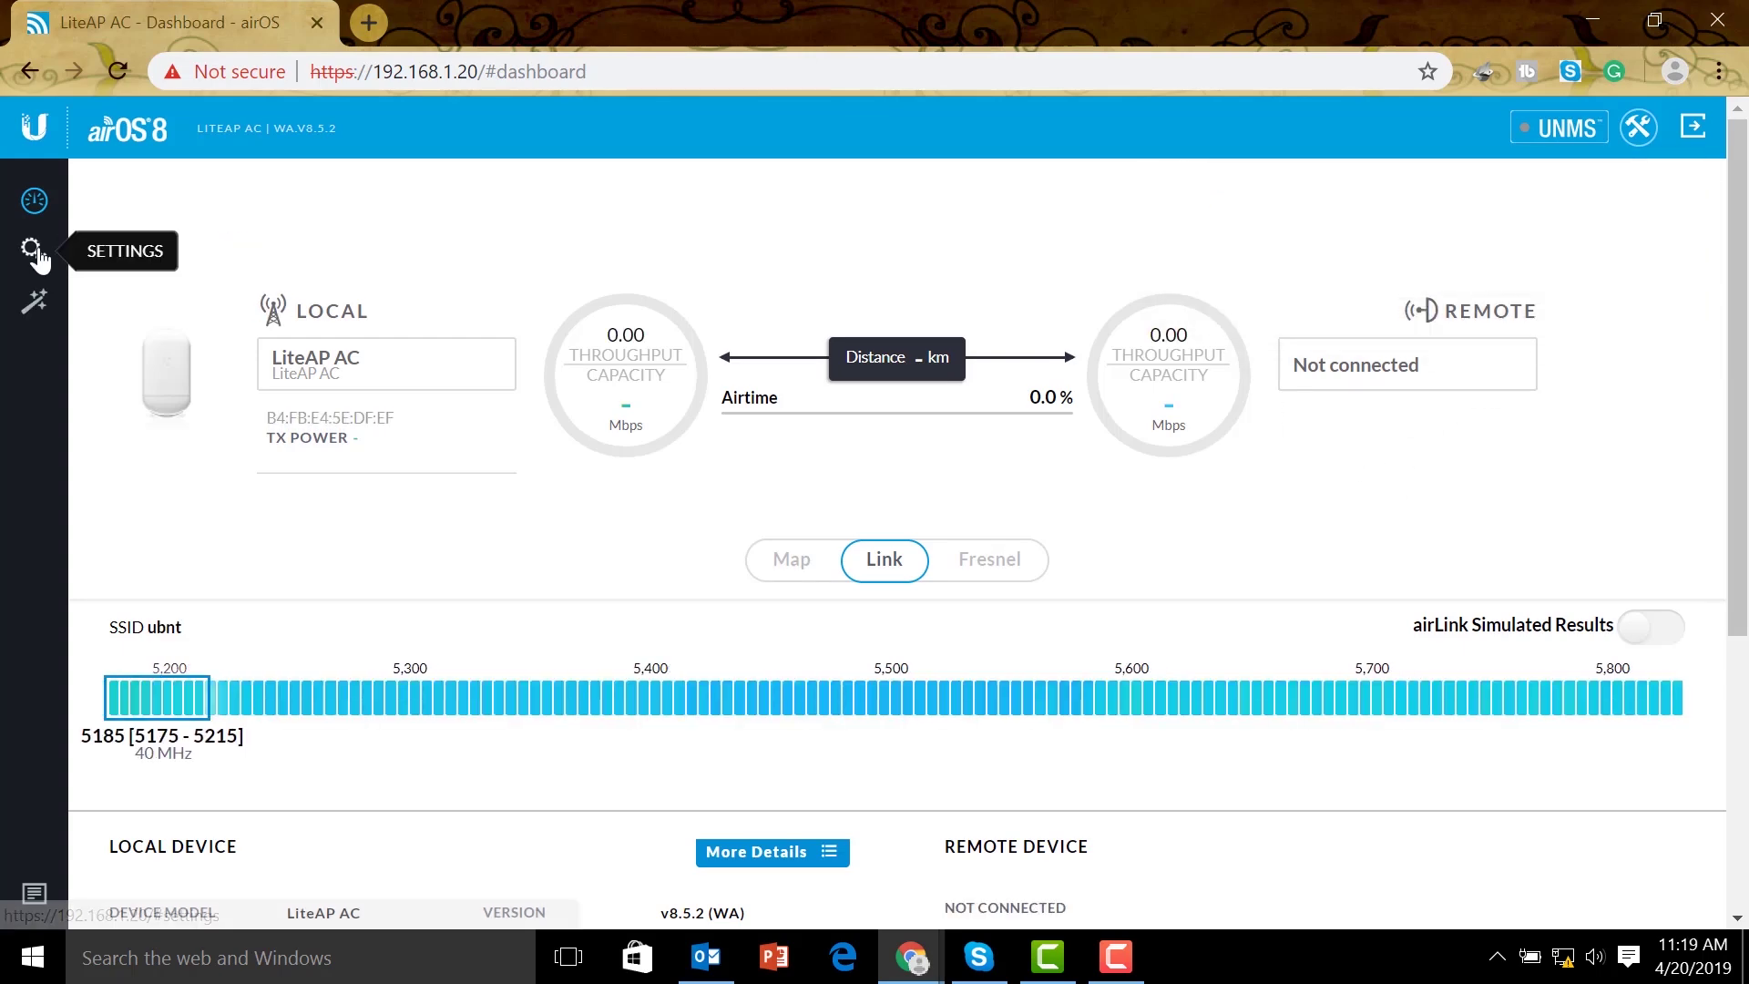
click(35, 255)
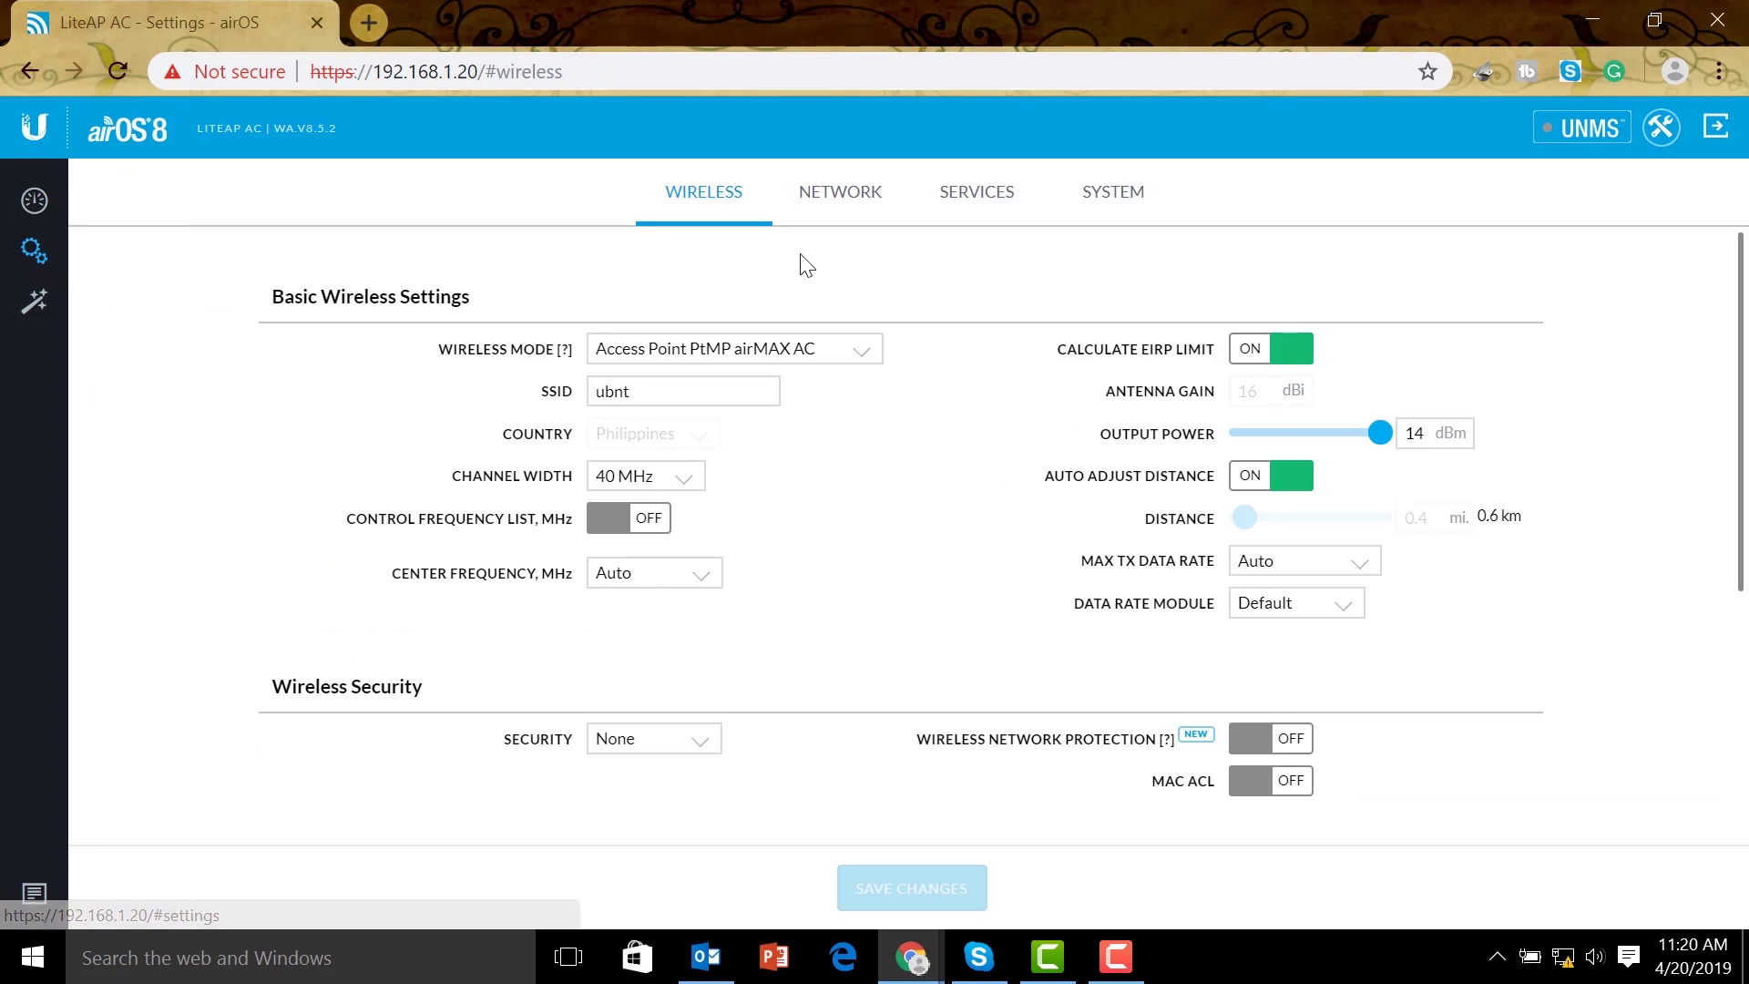
click(859, 202)
scroll(707, 575, down, 1)
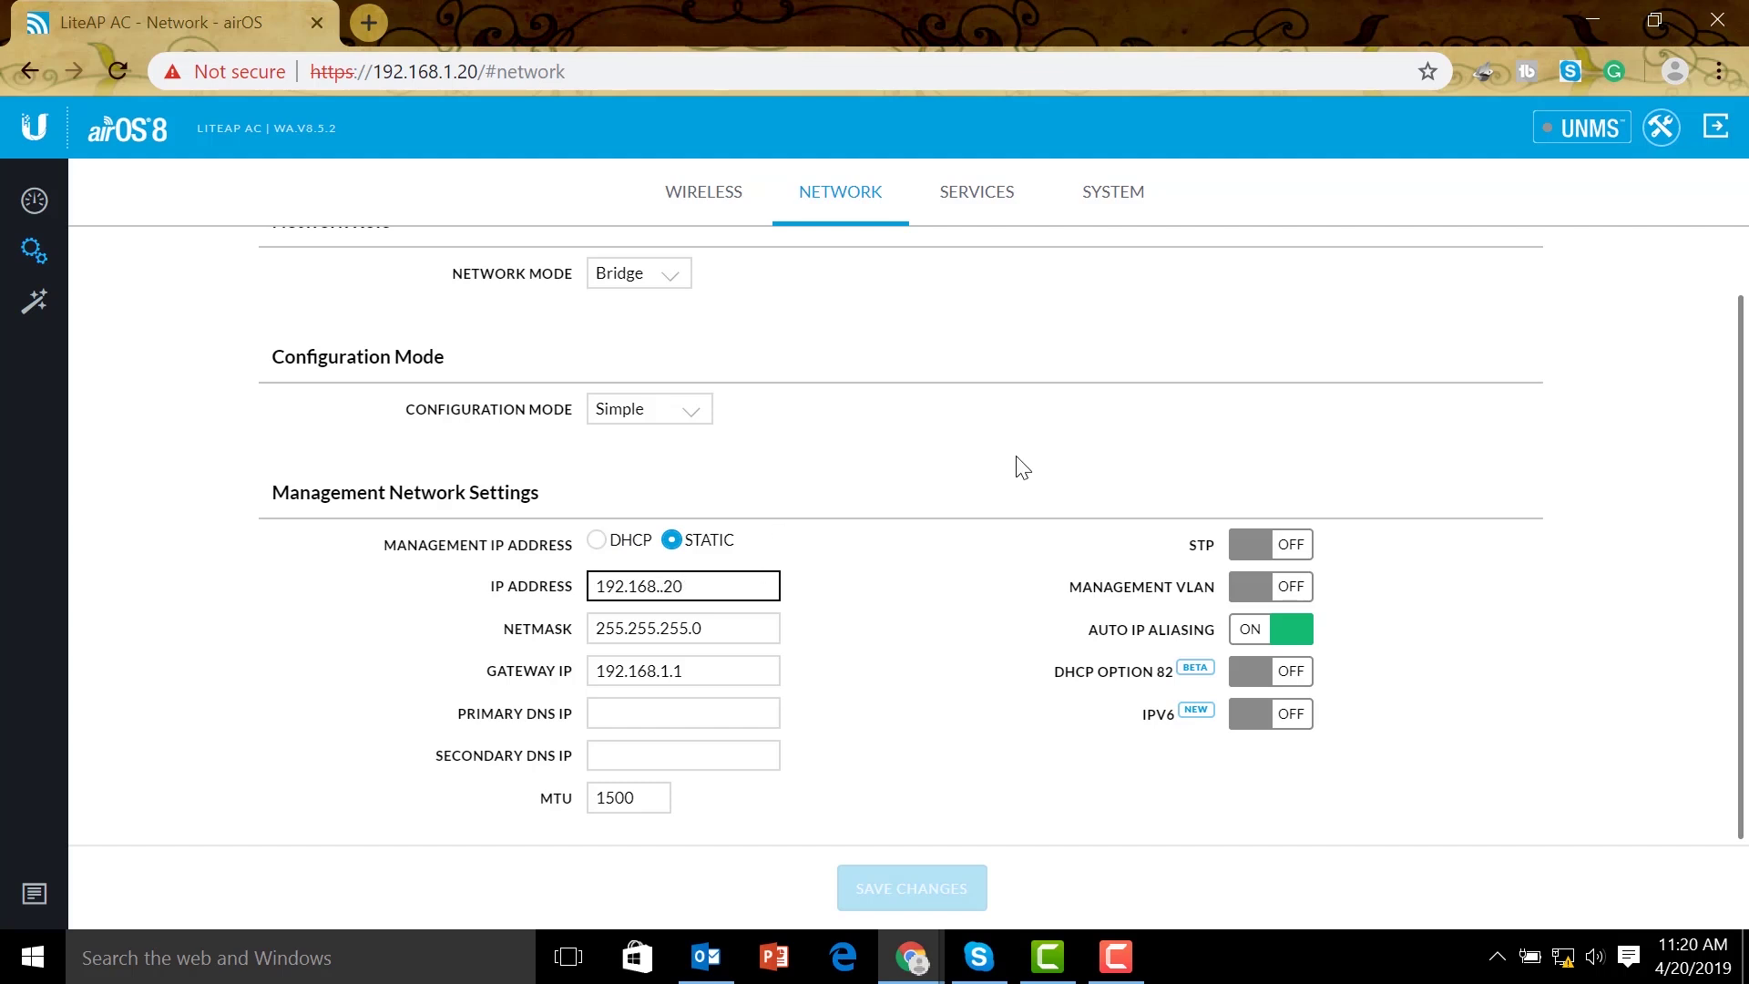
text(88)
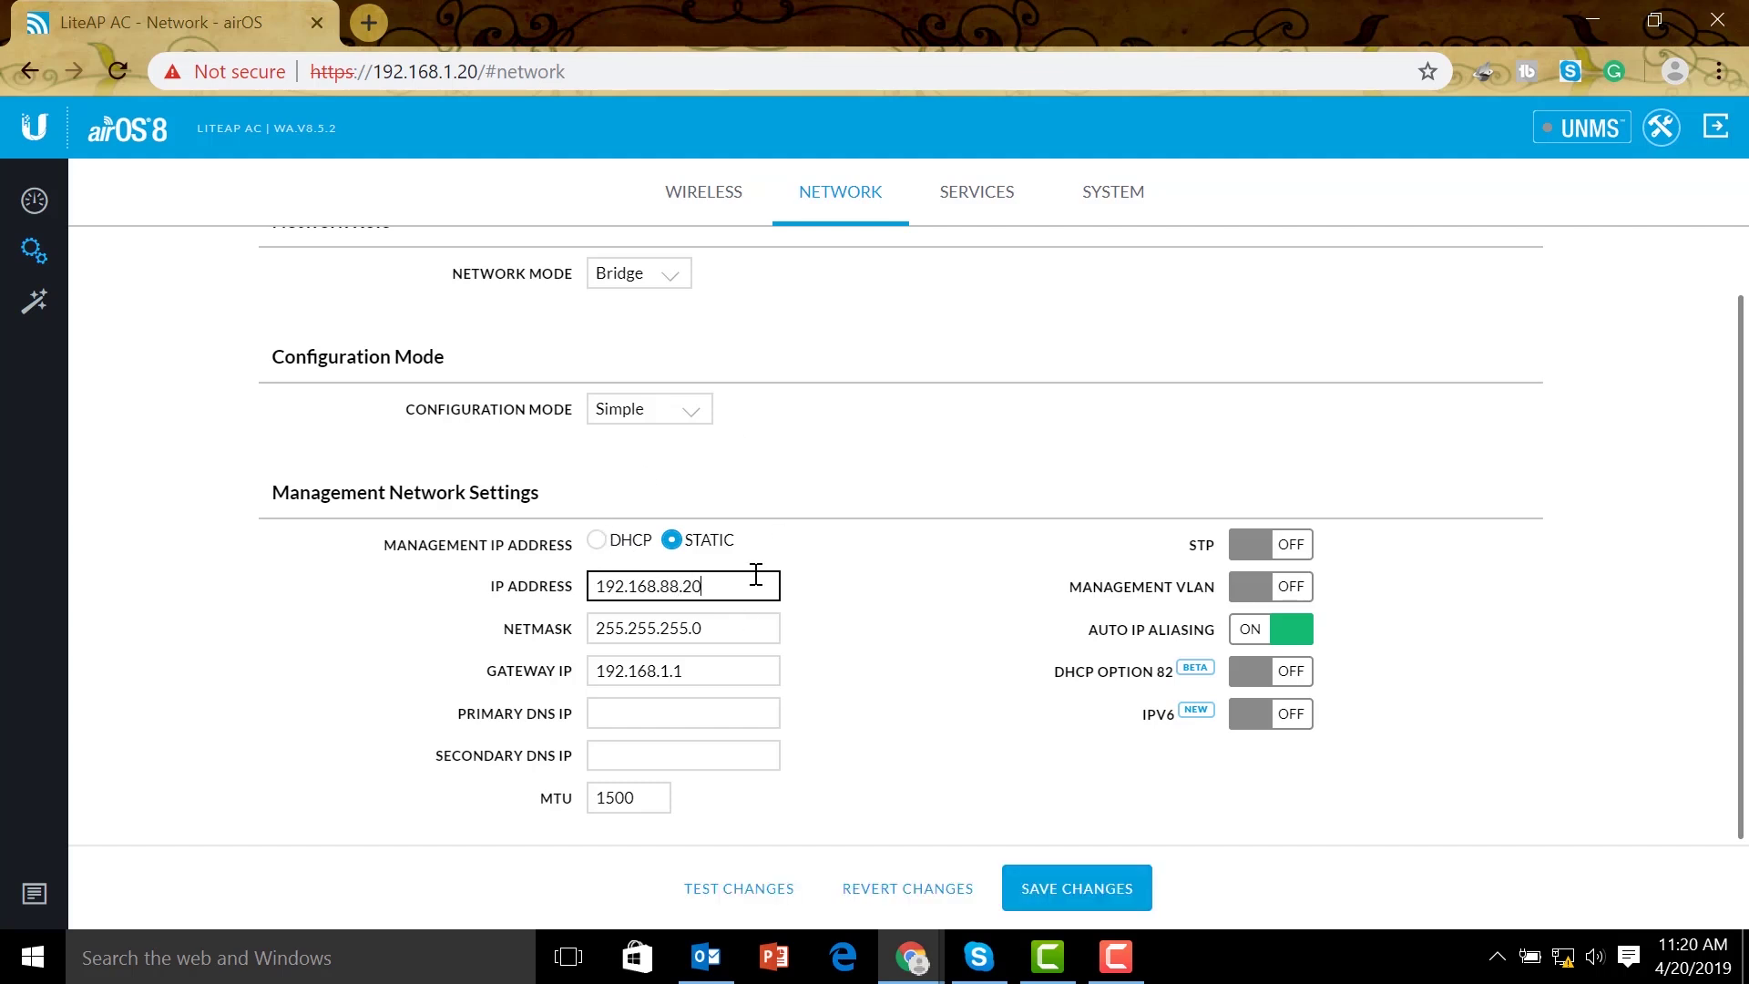
Set gateway IP 192.168.88.1, keep Network Mode as Bridge, and save the changes
click(734, 672)
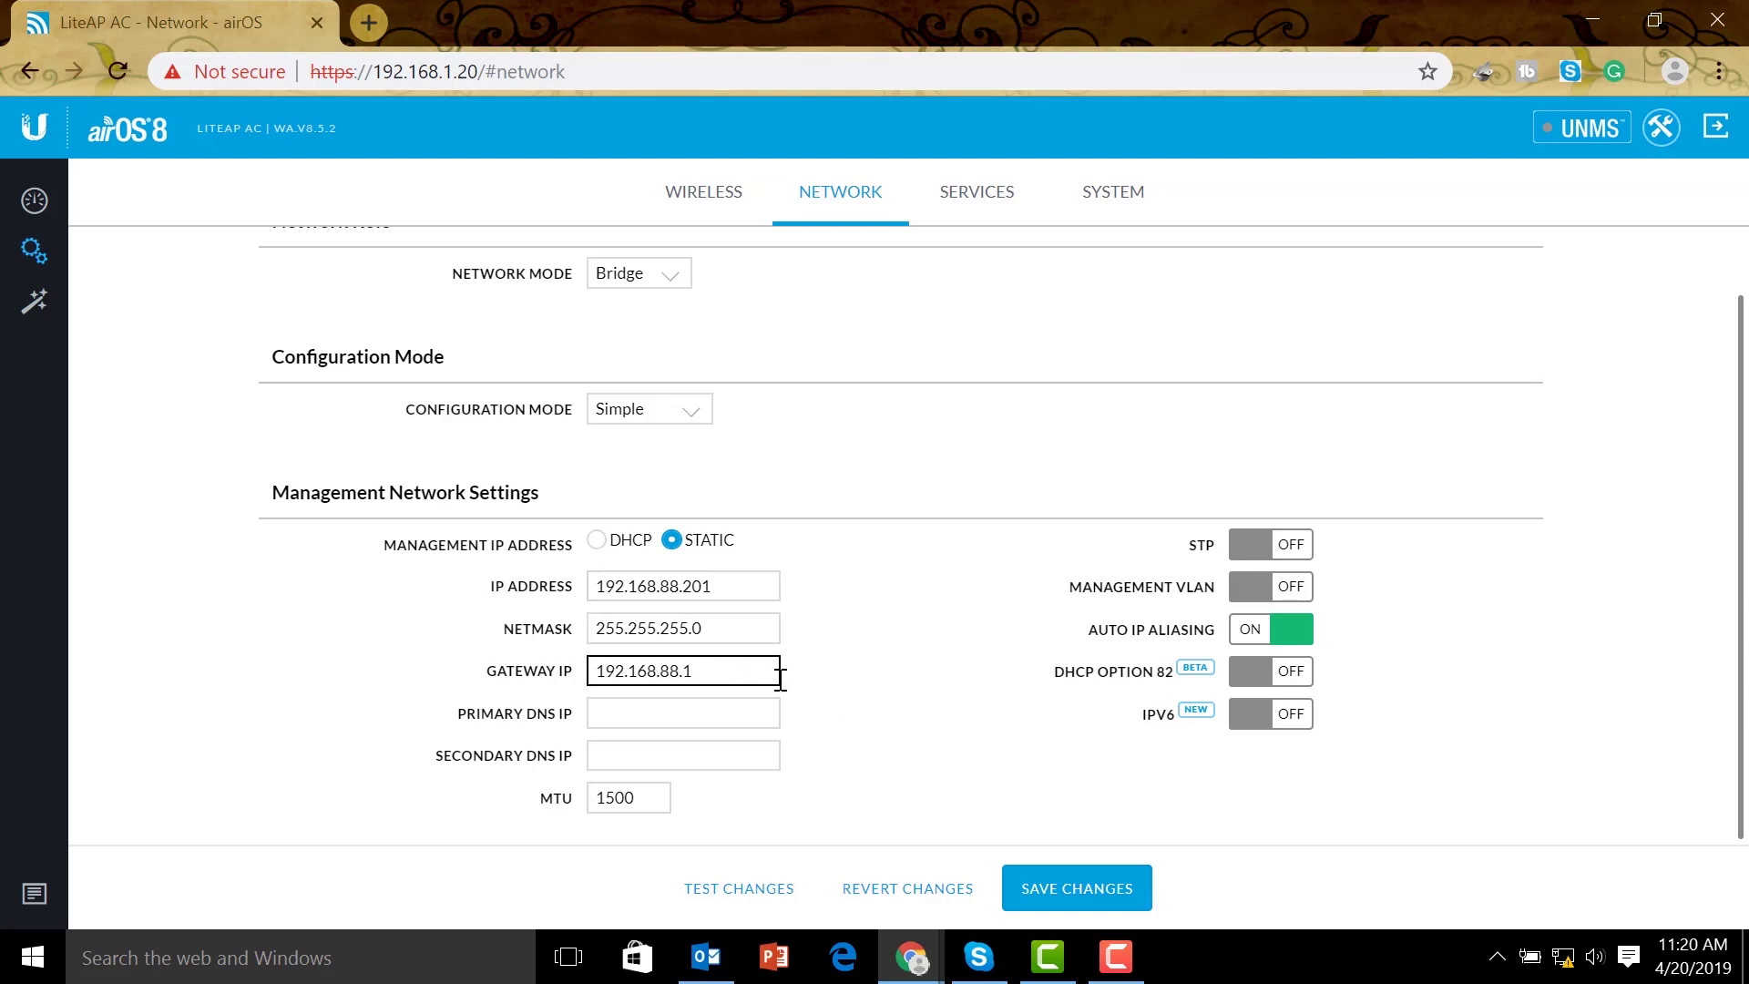
scroll(780, 675, up, 1)
click(641, 345)
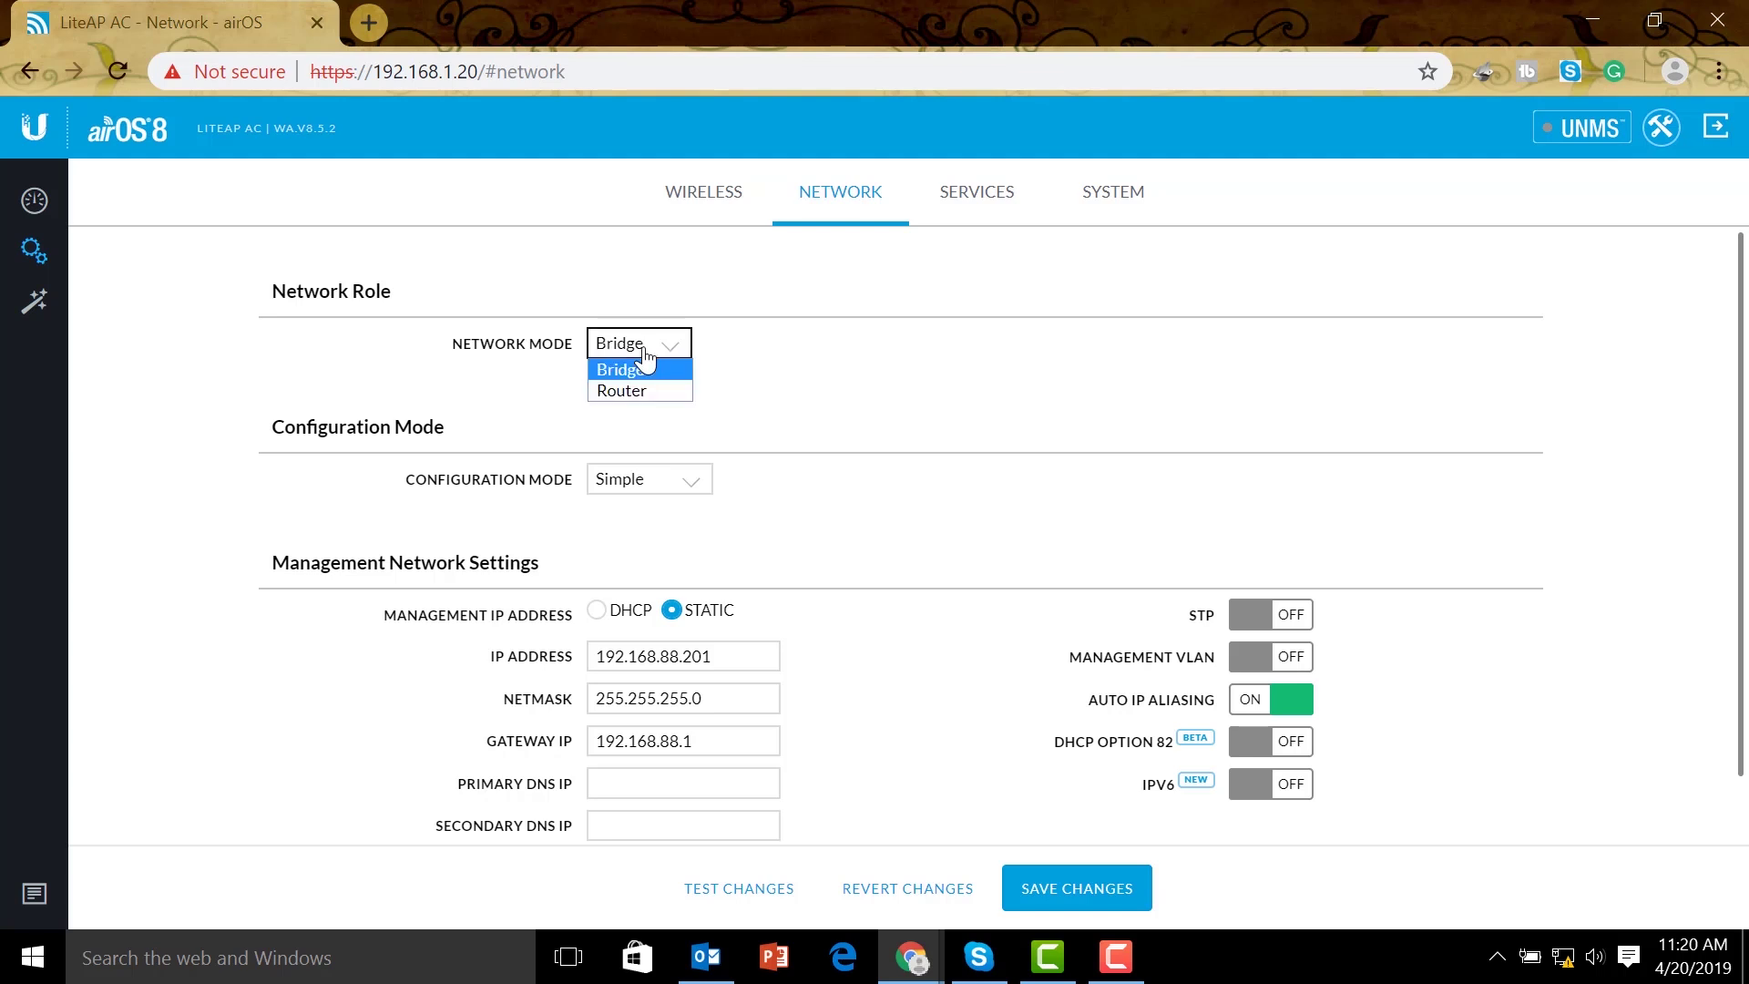
click(664, 354)
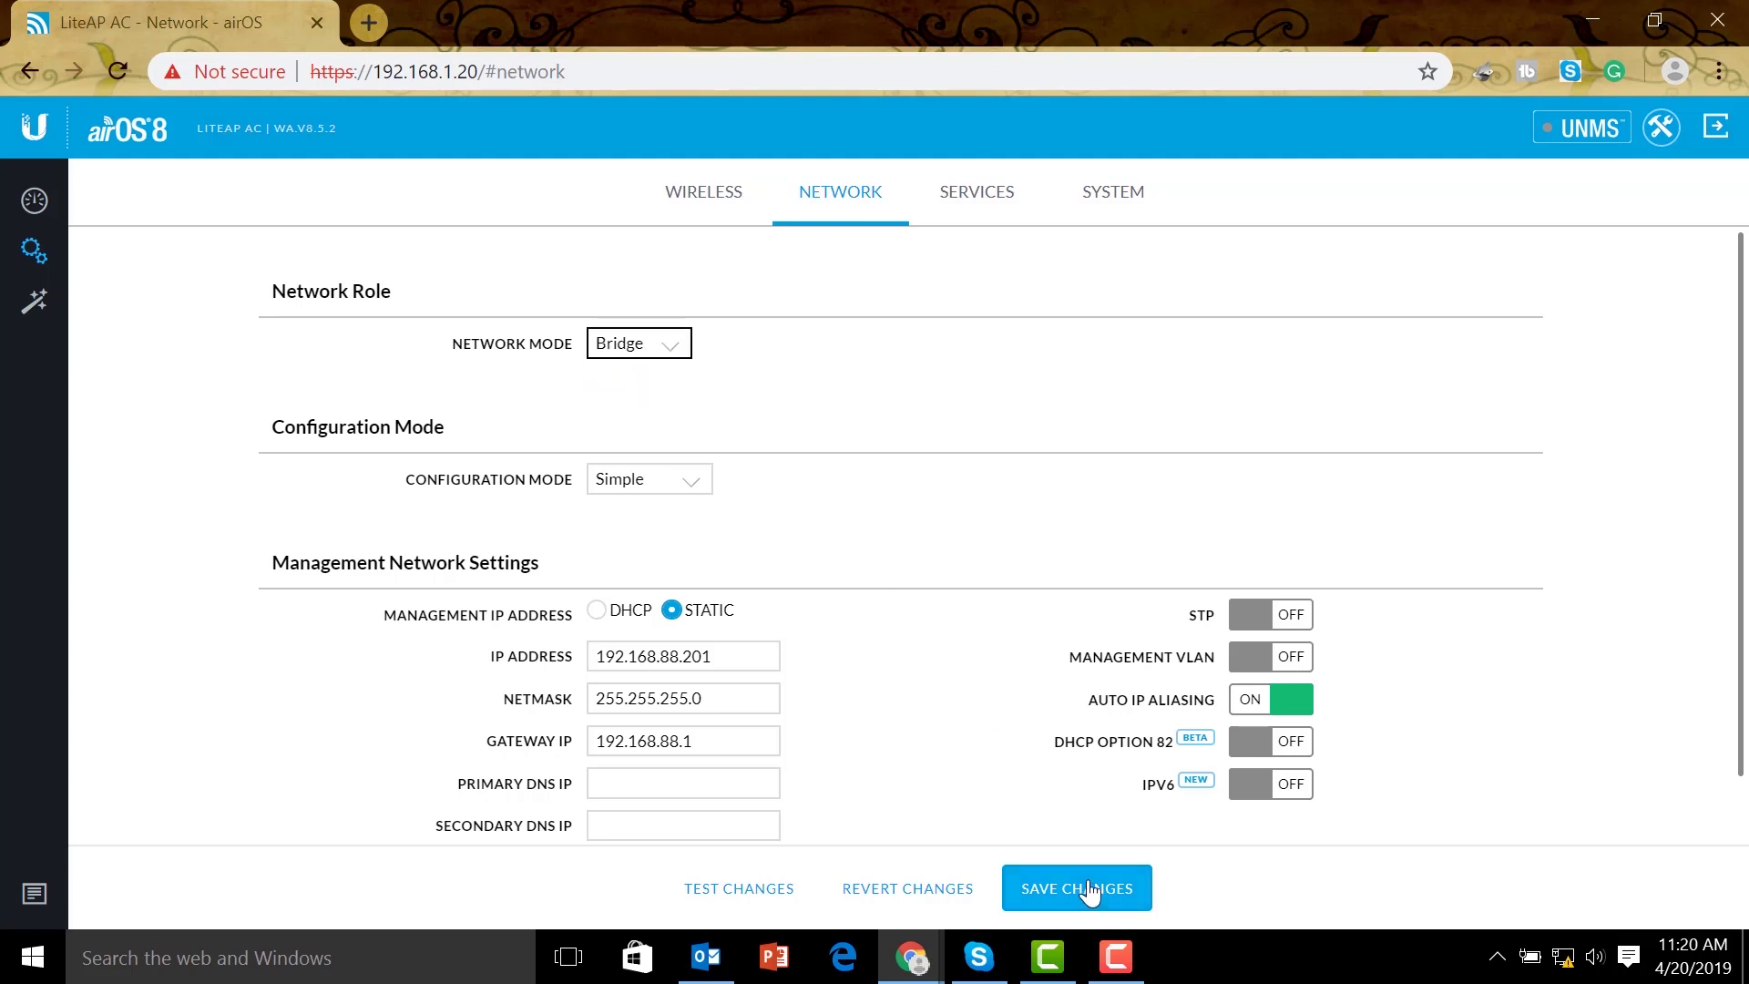
click(1089, 887)
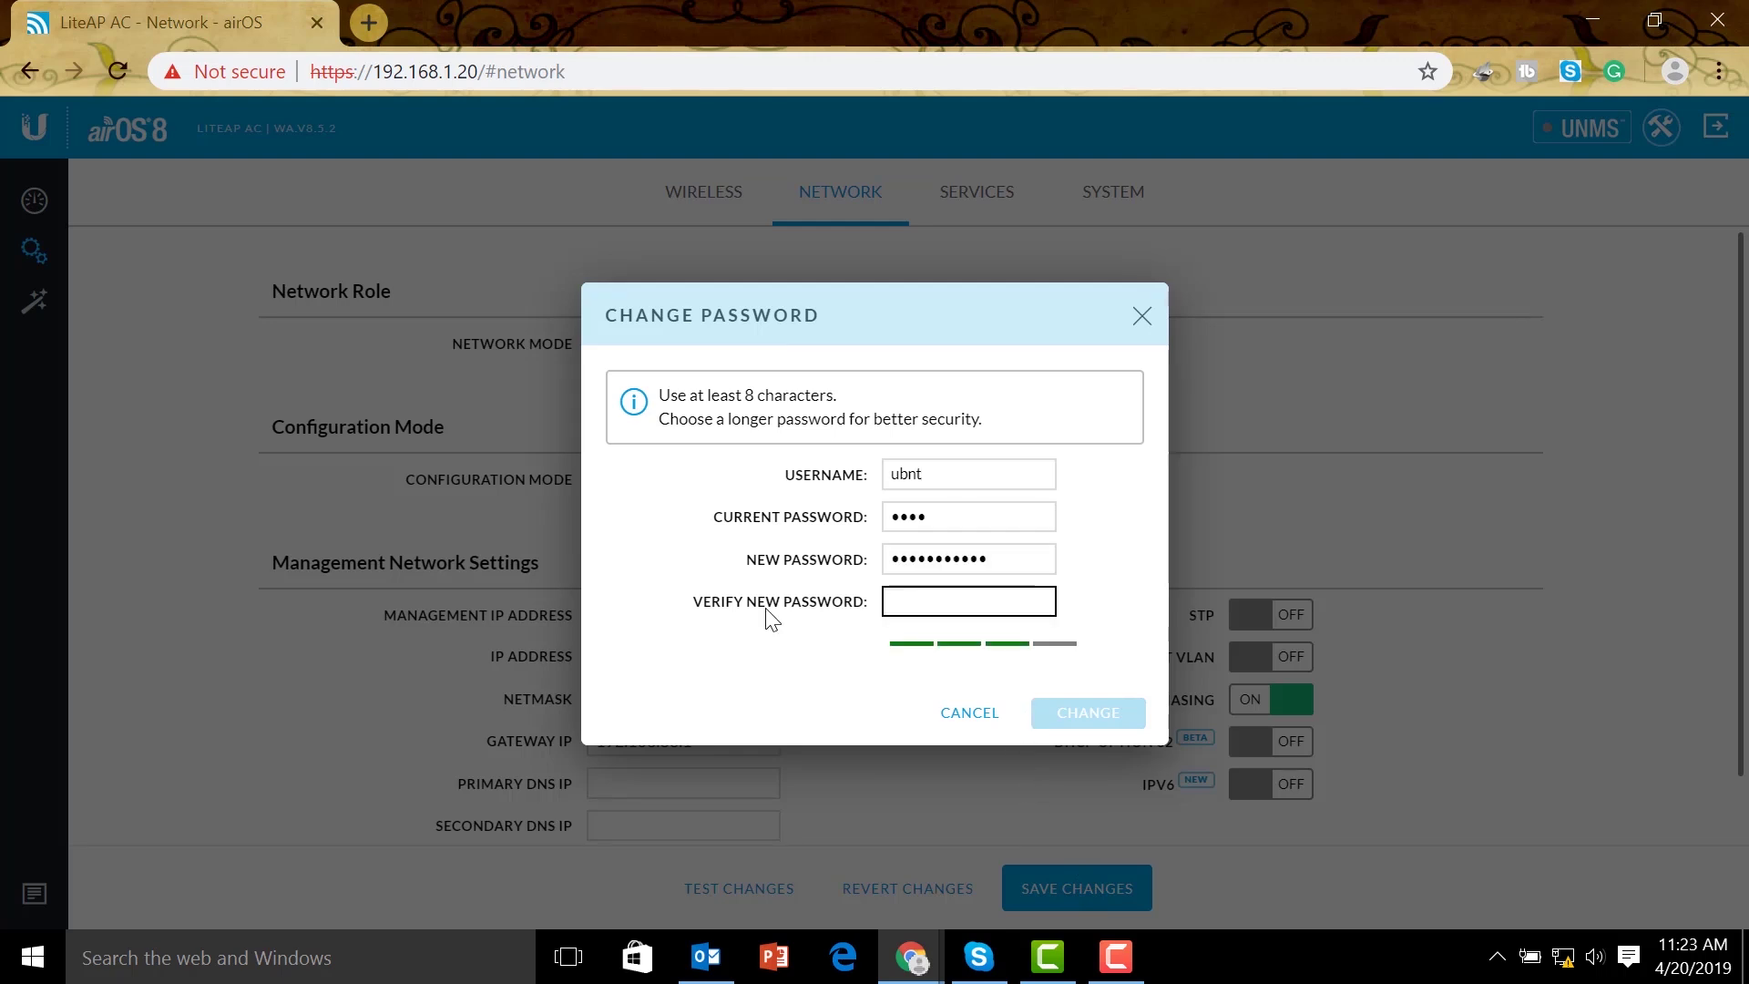
Replace the default administrator password and apply the pending network changes
text(p)
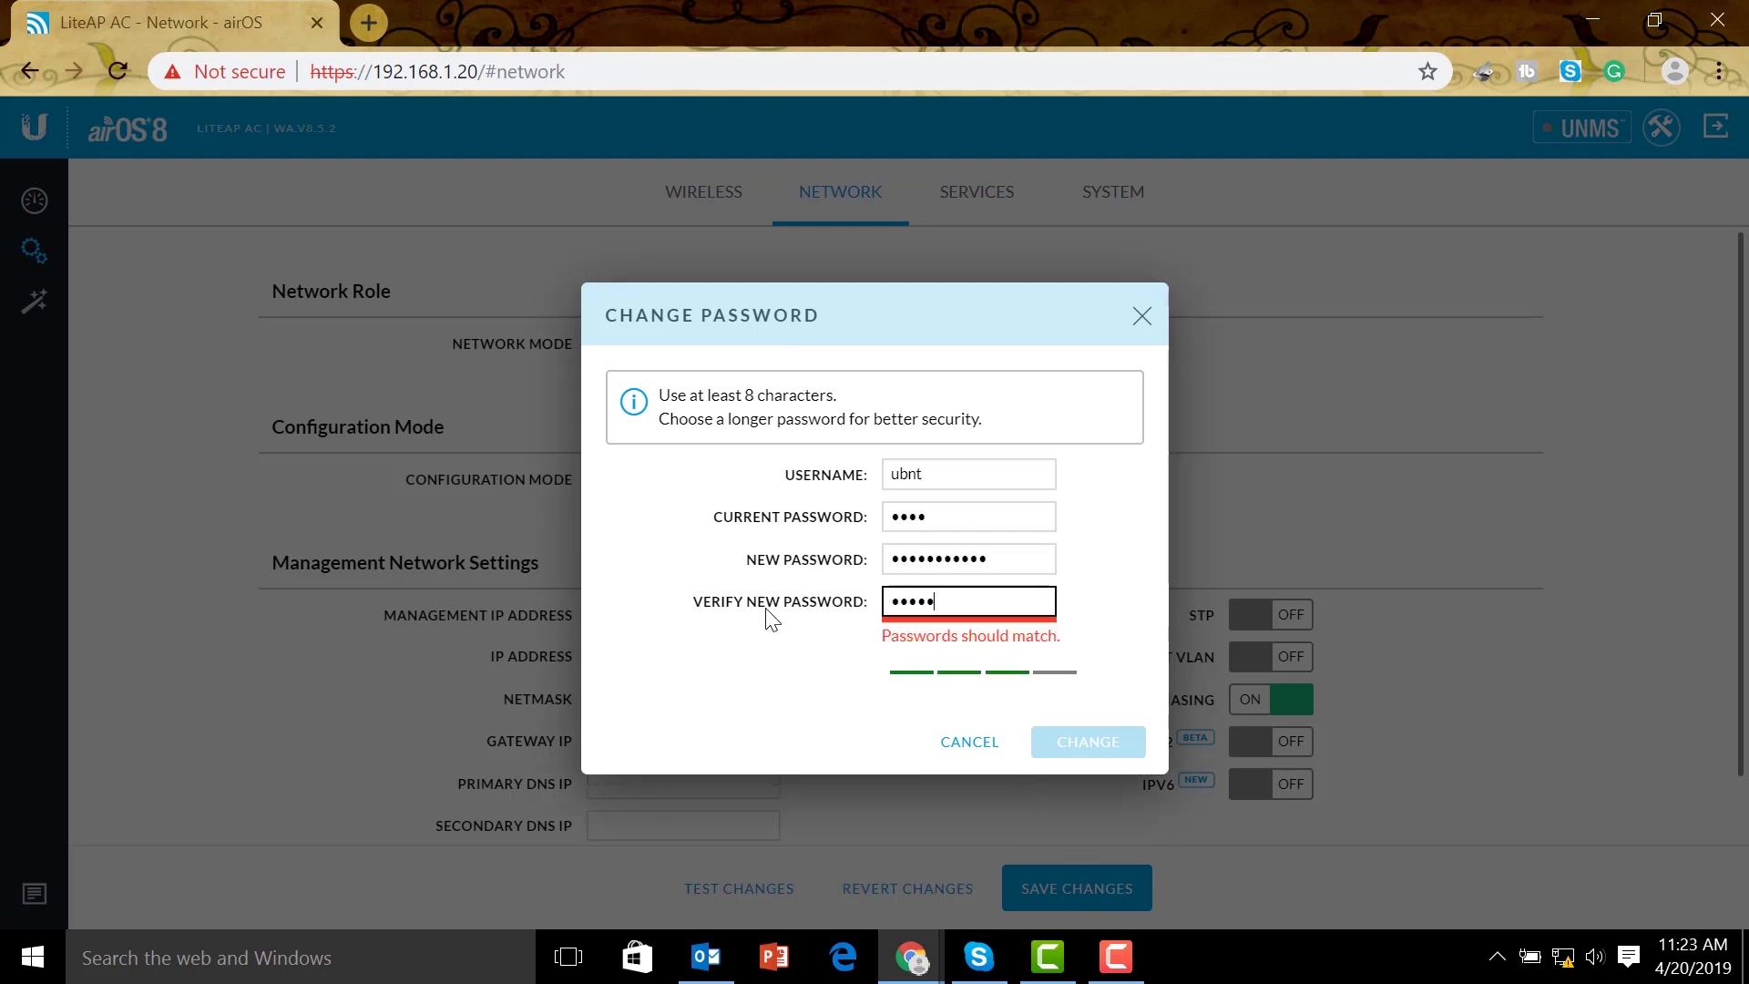
text(••••••••••)
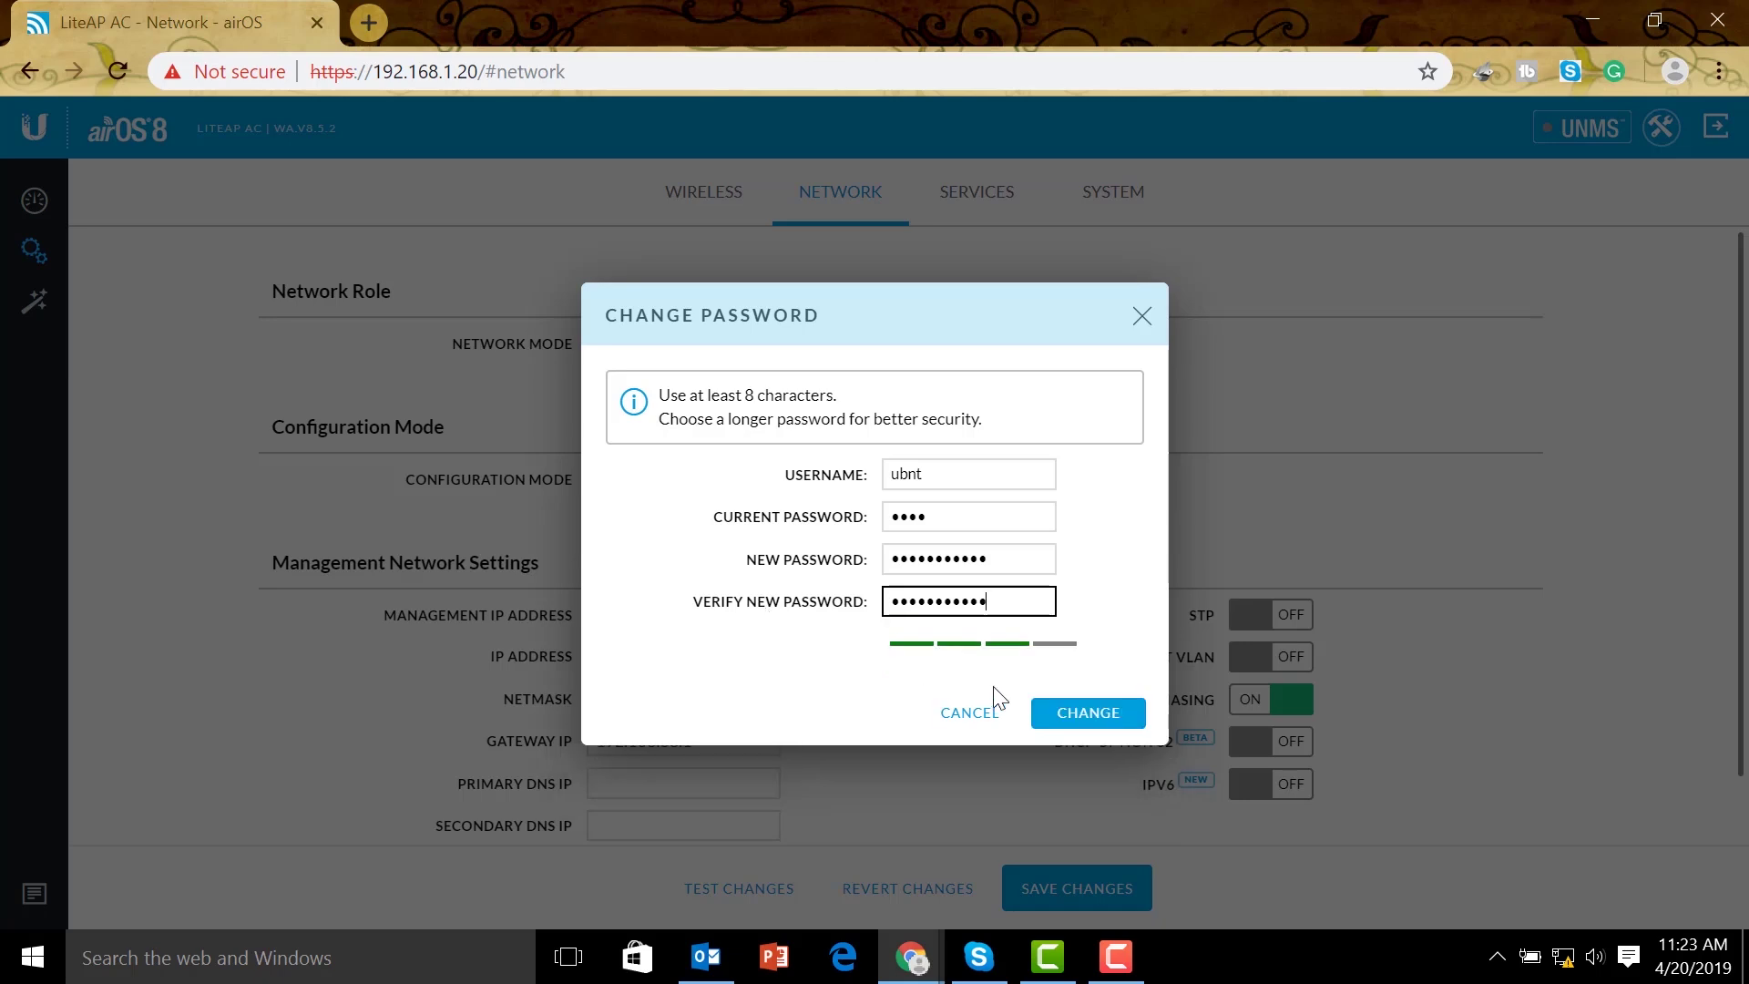
click(1075, 716)
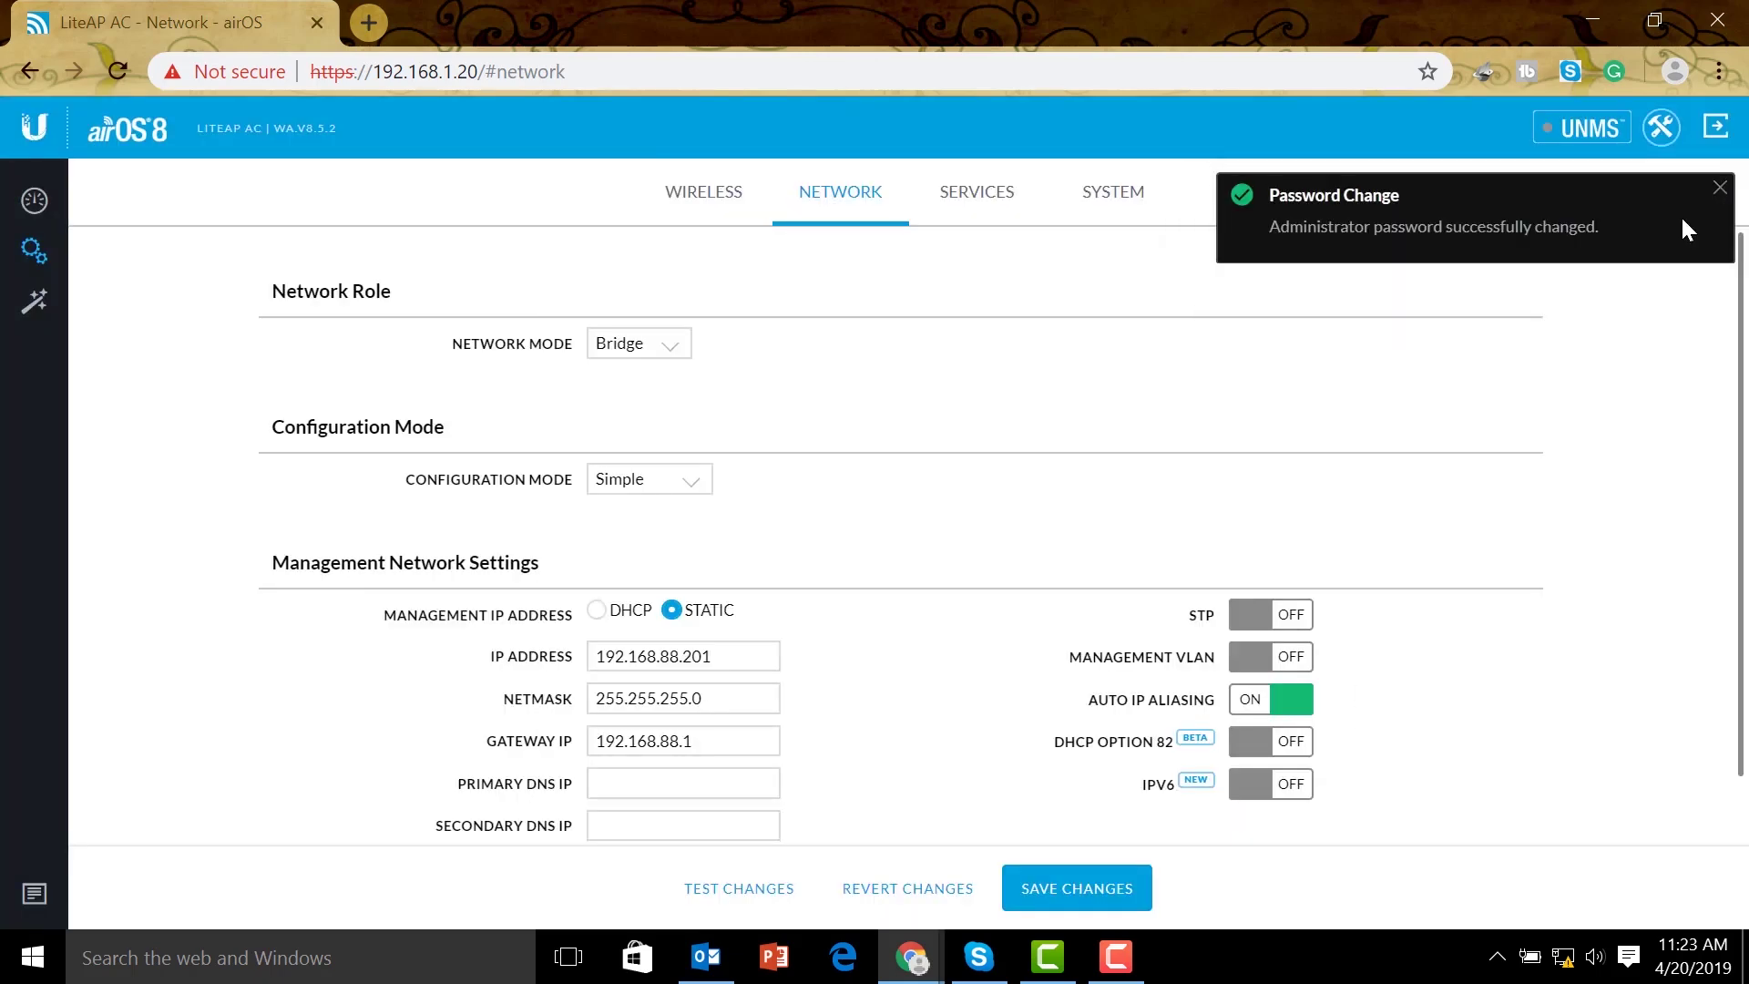
click(1125, 901)
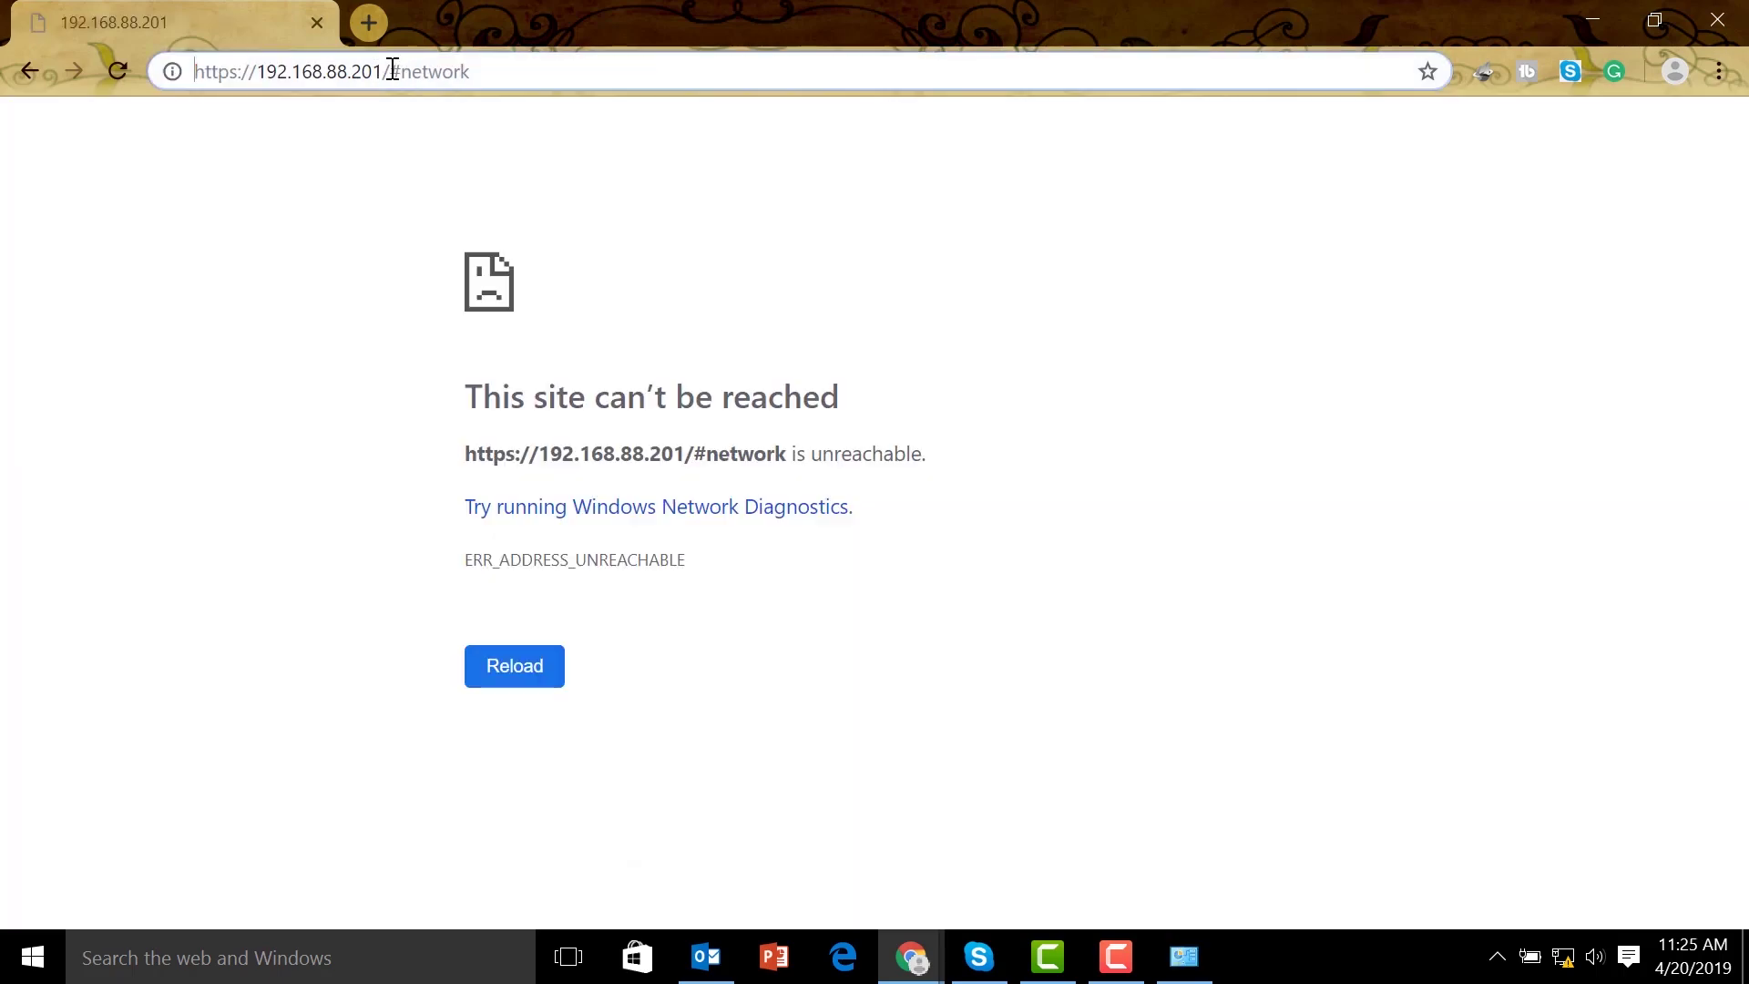
drag(392, 71, 1009, 119)
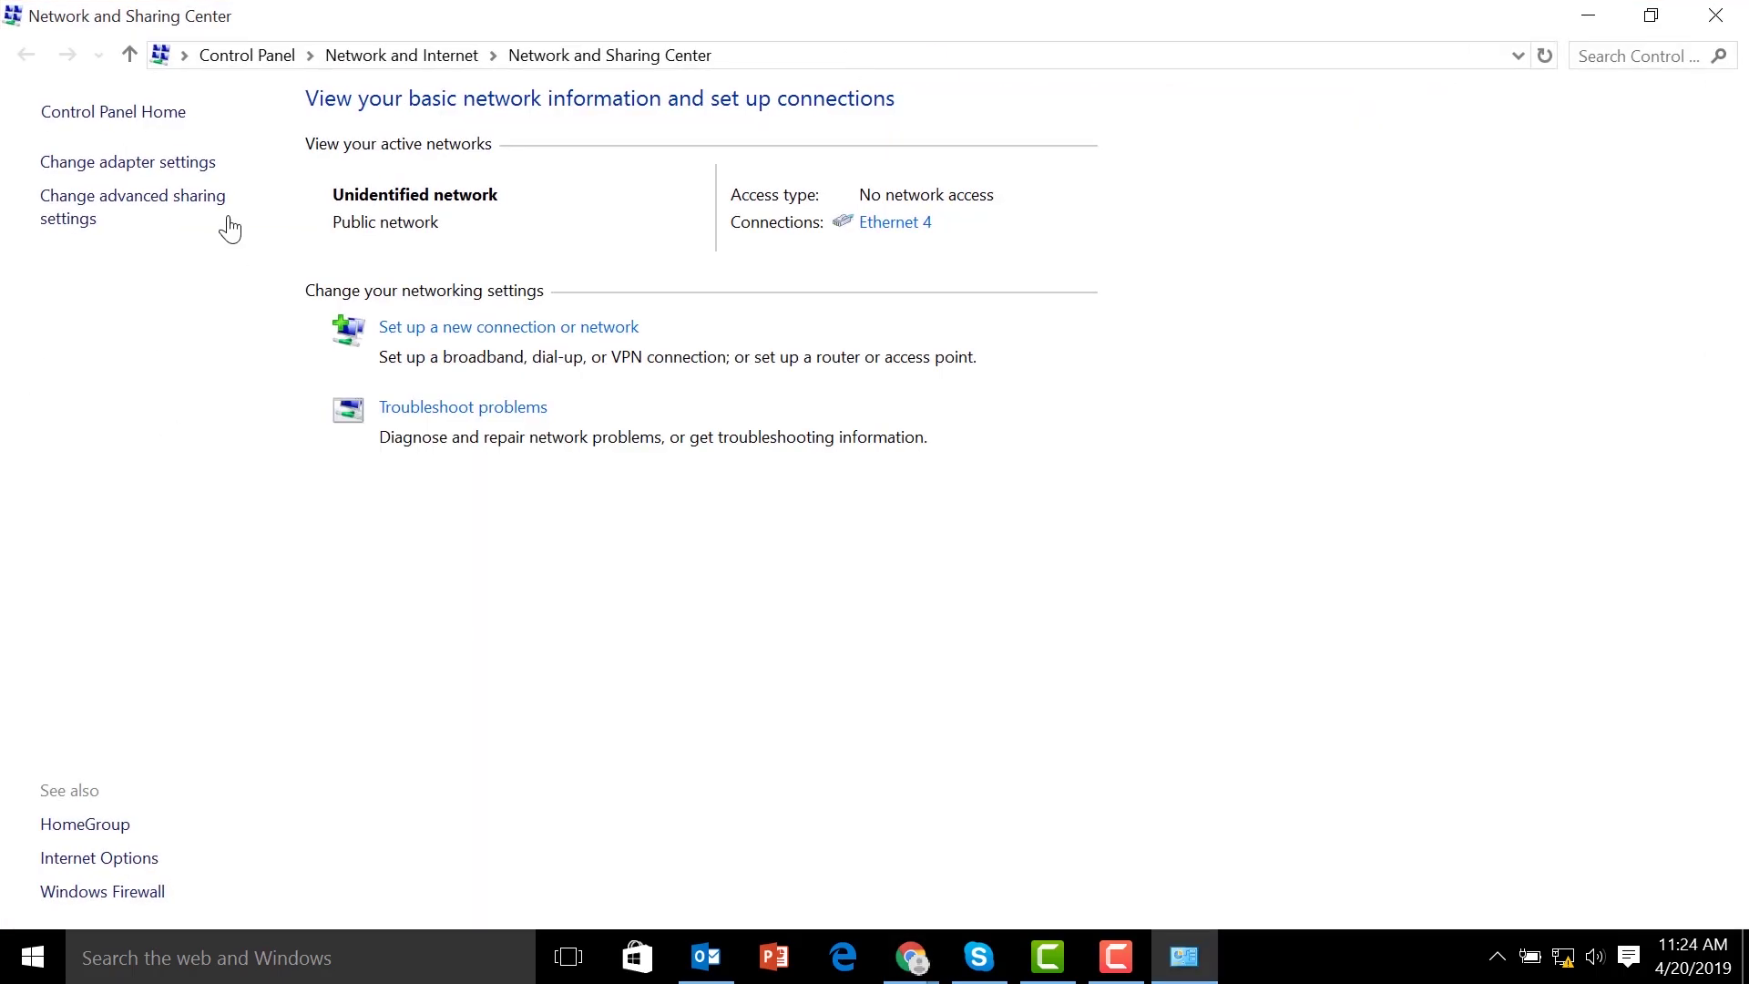
Check the Ethernet 4 connection's current IPv4 details in its status window
click(175, 173)
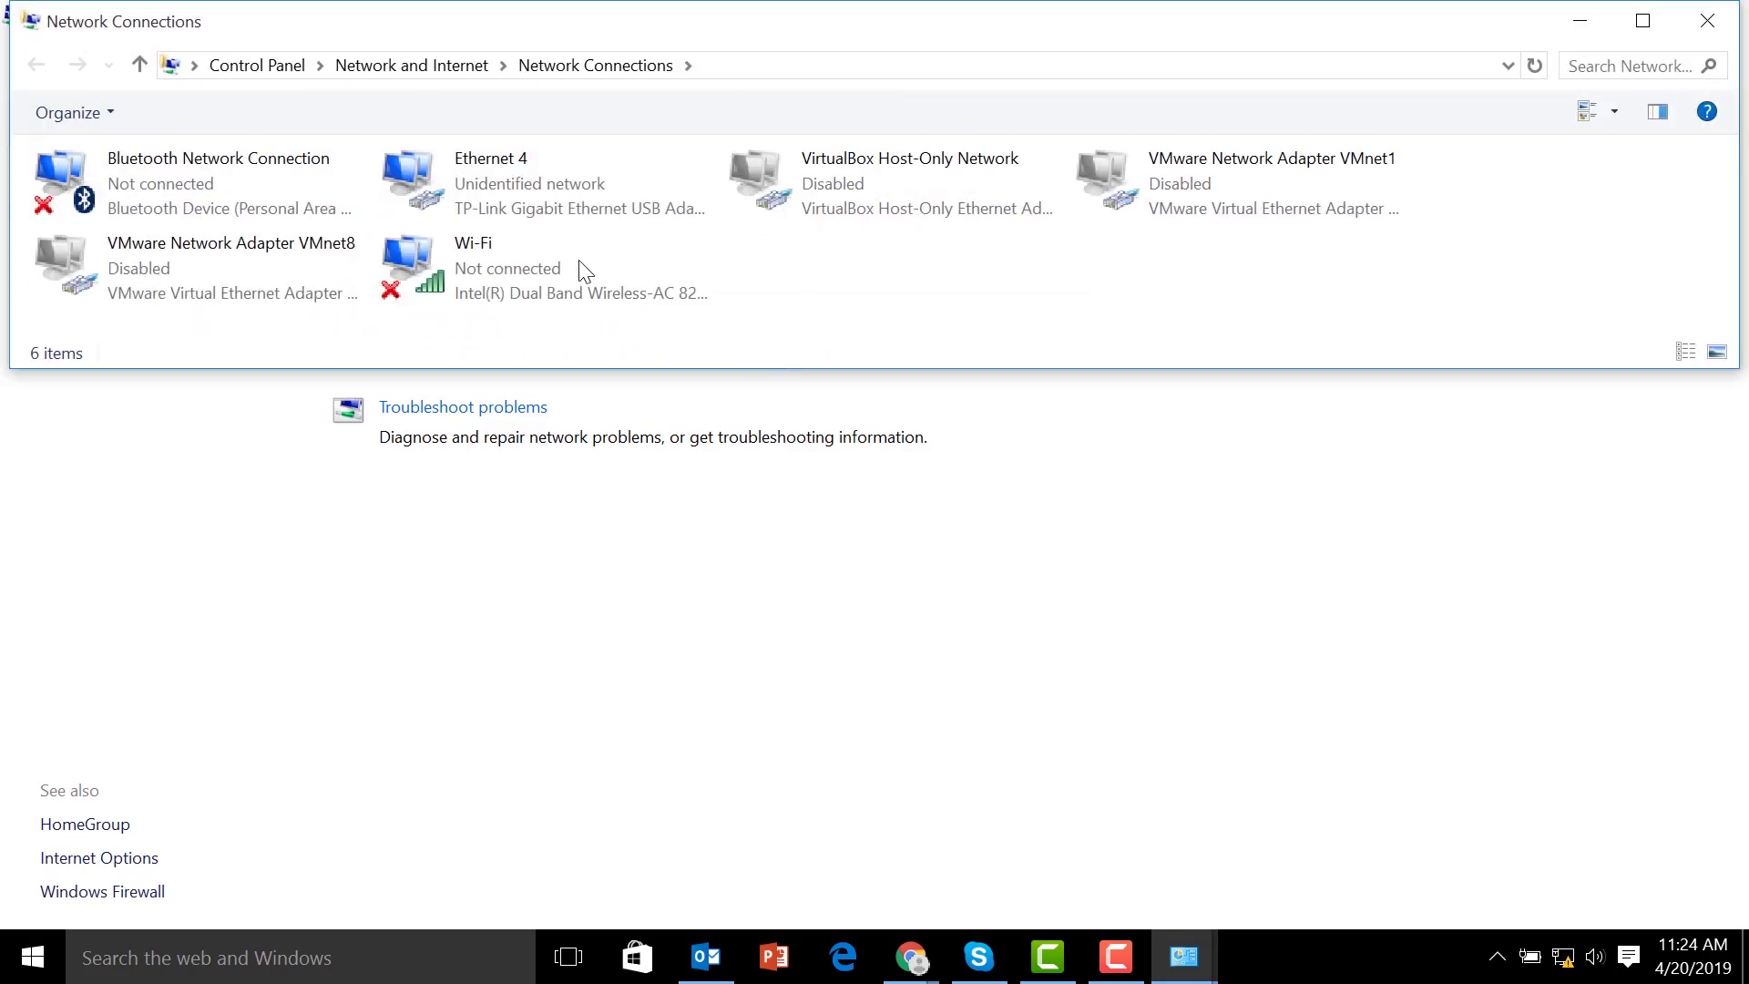
double_click(567, 194)
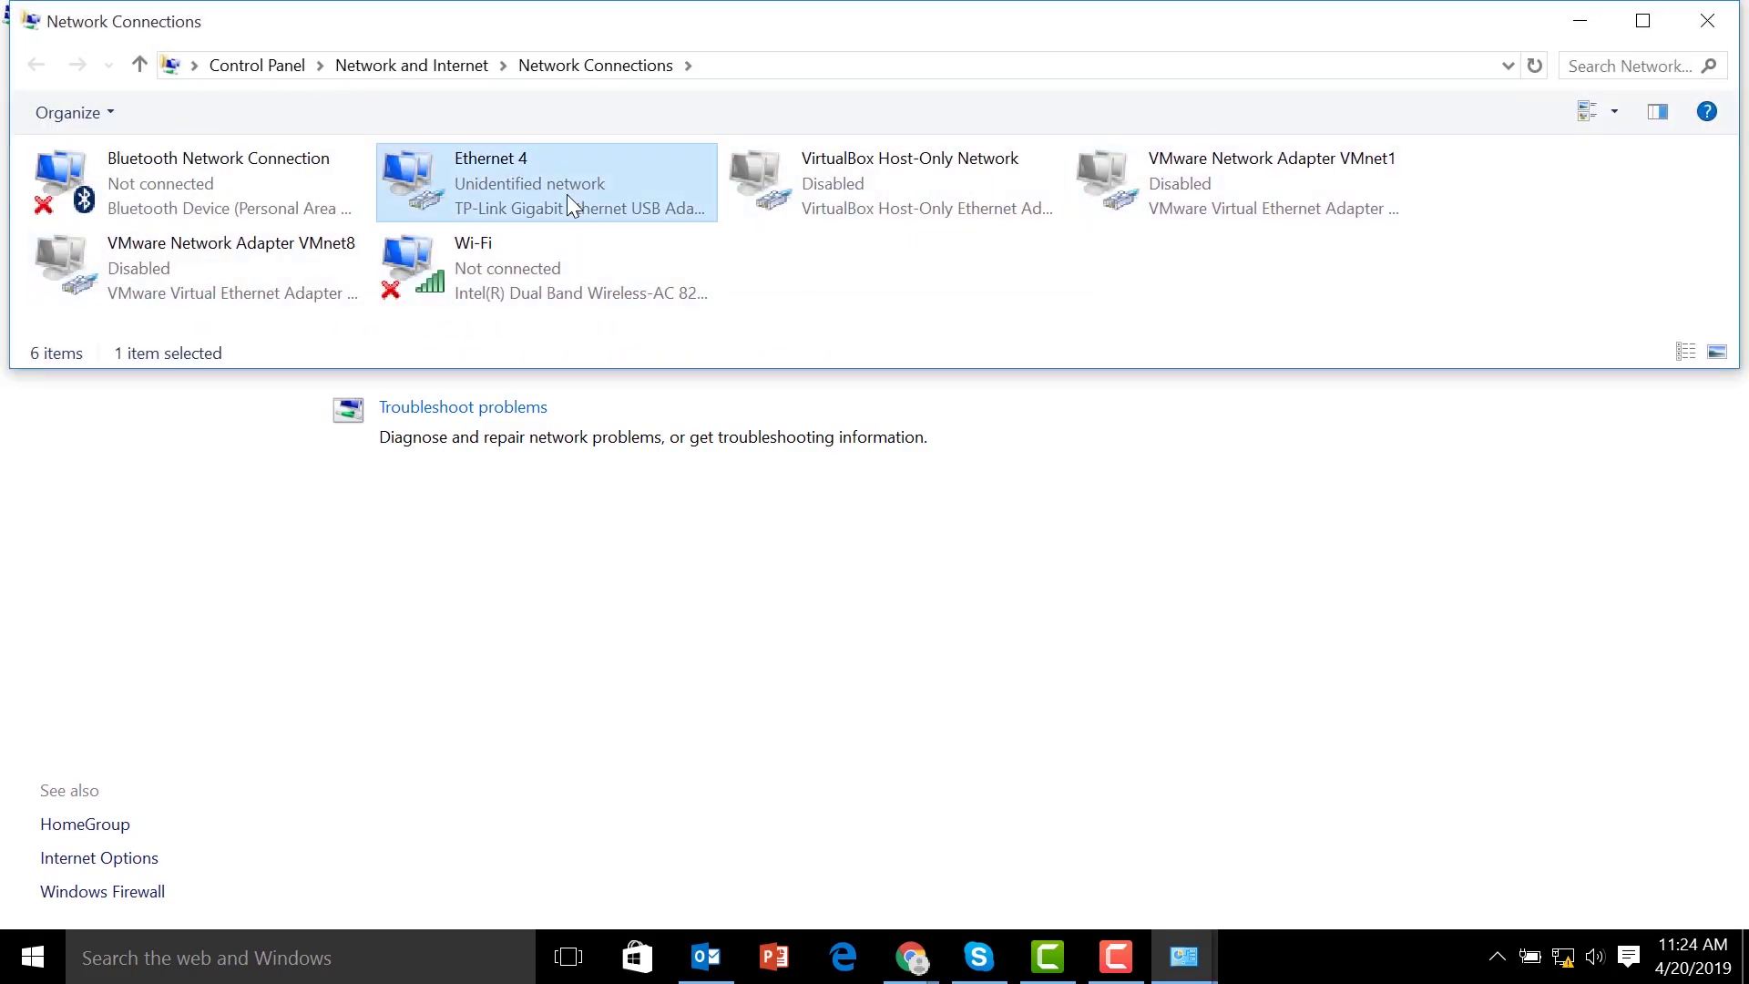
click(740, 462)
click(740, 462)
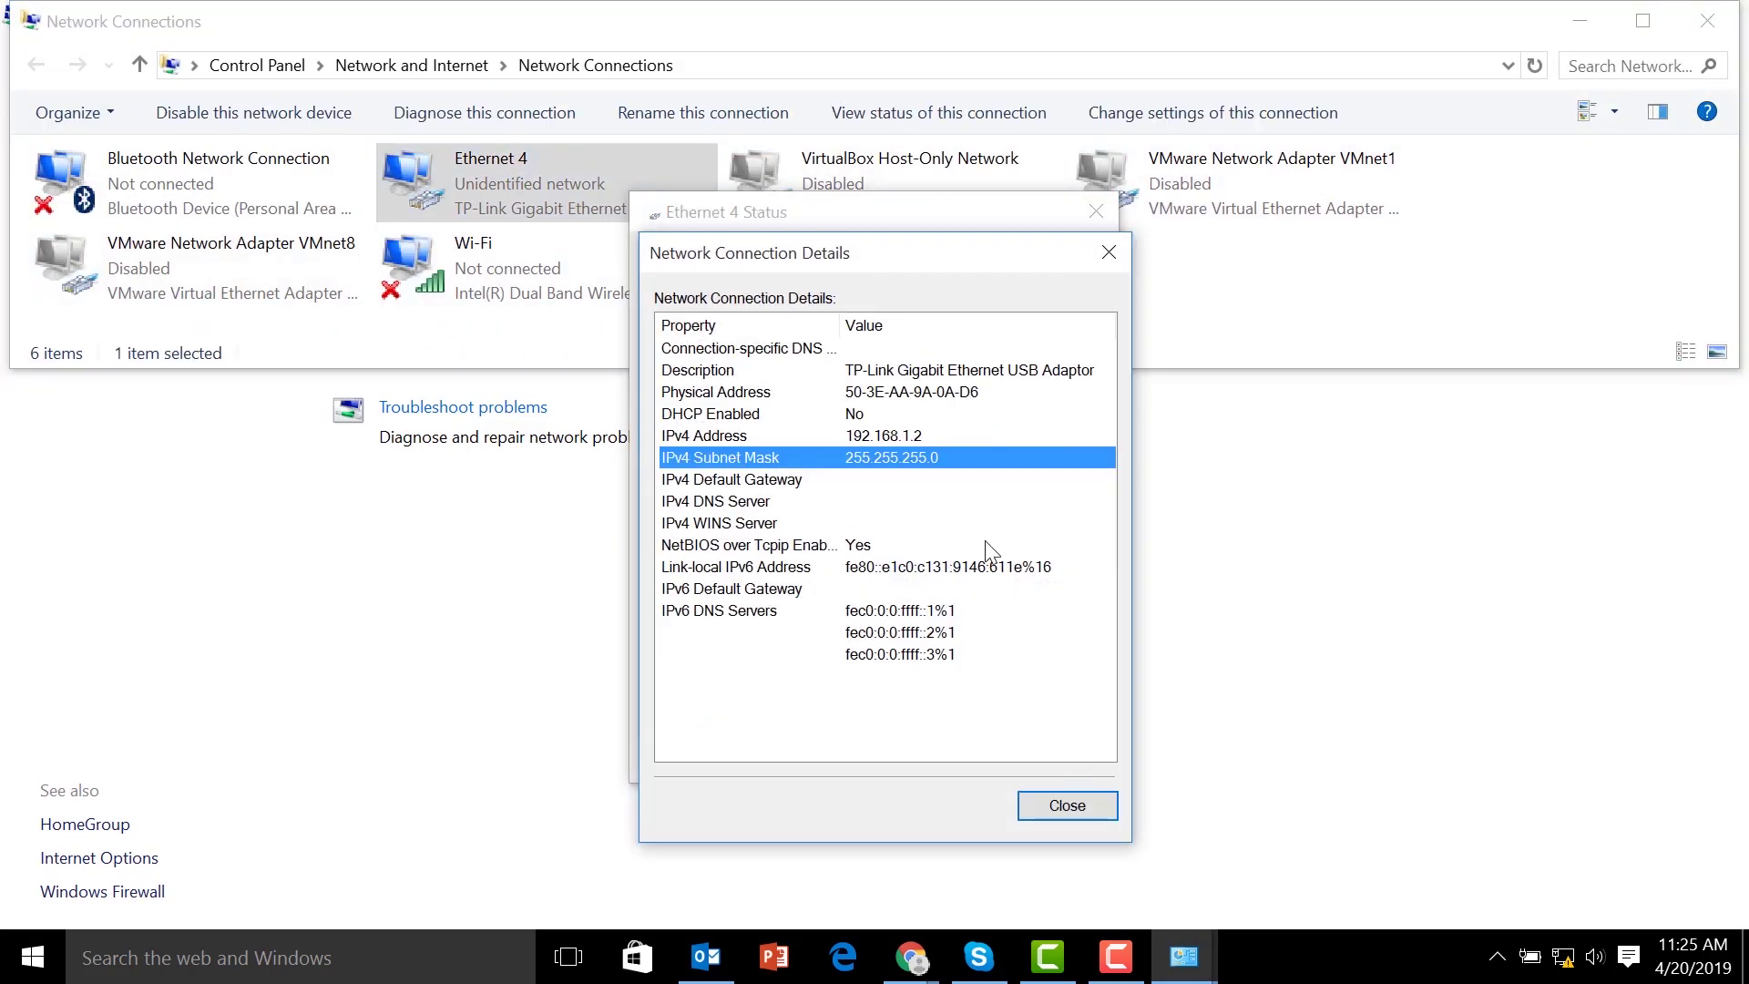
click(918, 437)
key(Escape)
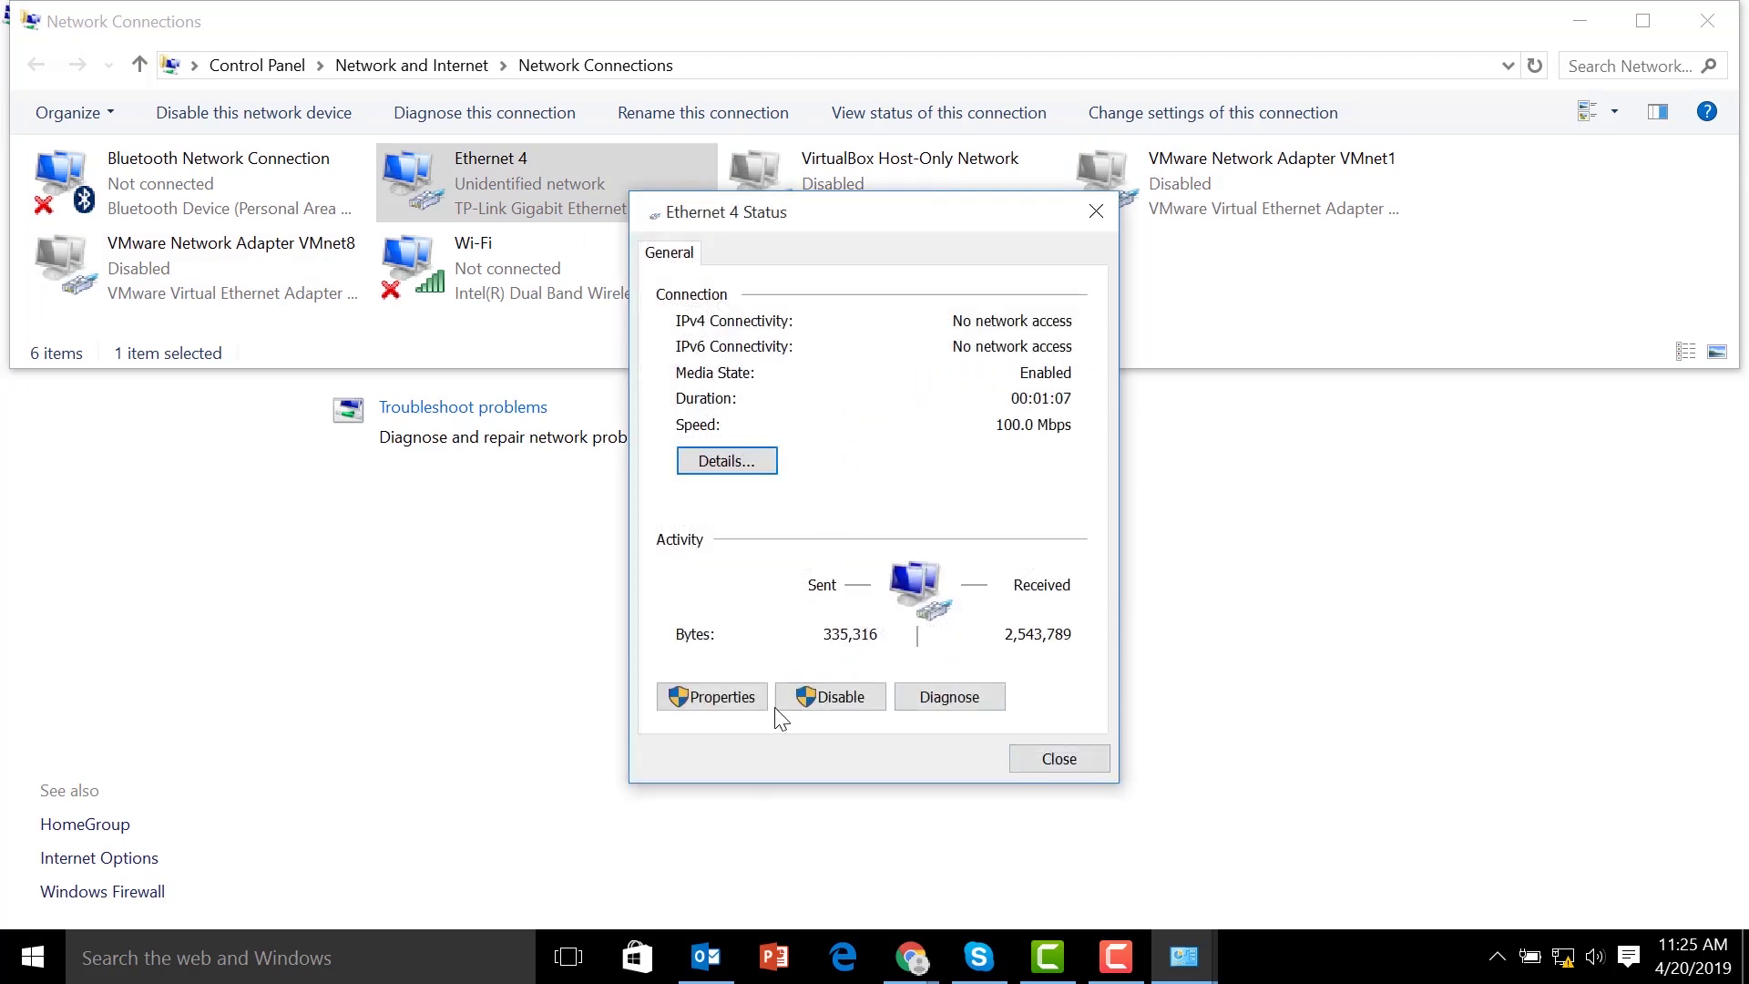
Set Ethernet 4's static IPv4 to 192.168.88.200 with mask 255.255.255.0 and close its dialogs
click(729, 698)
key(Down)
key(Down)
key(Down)
key(Down)
key(Down)
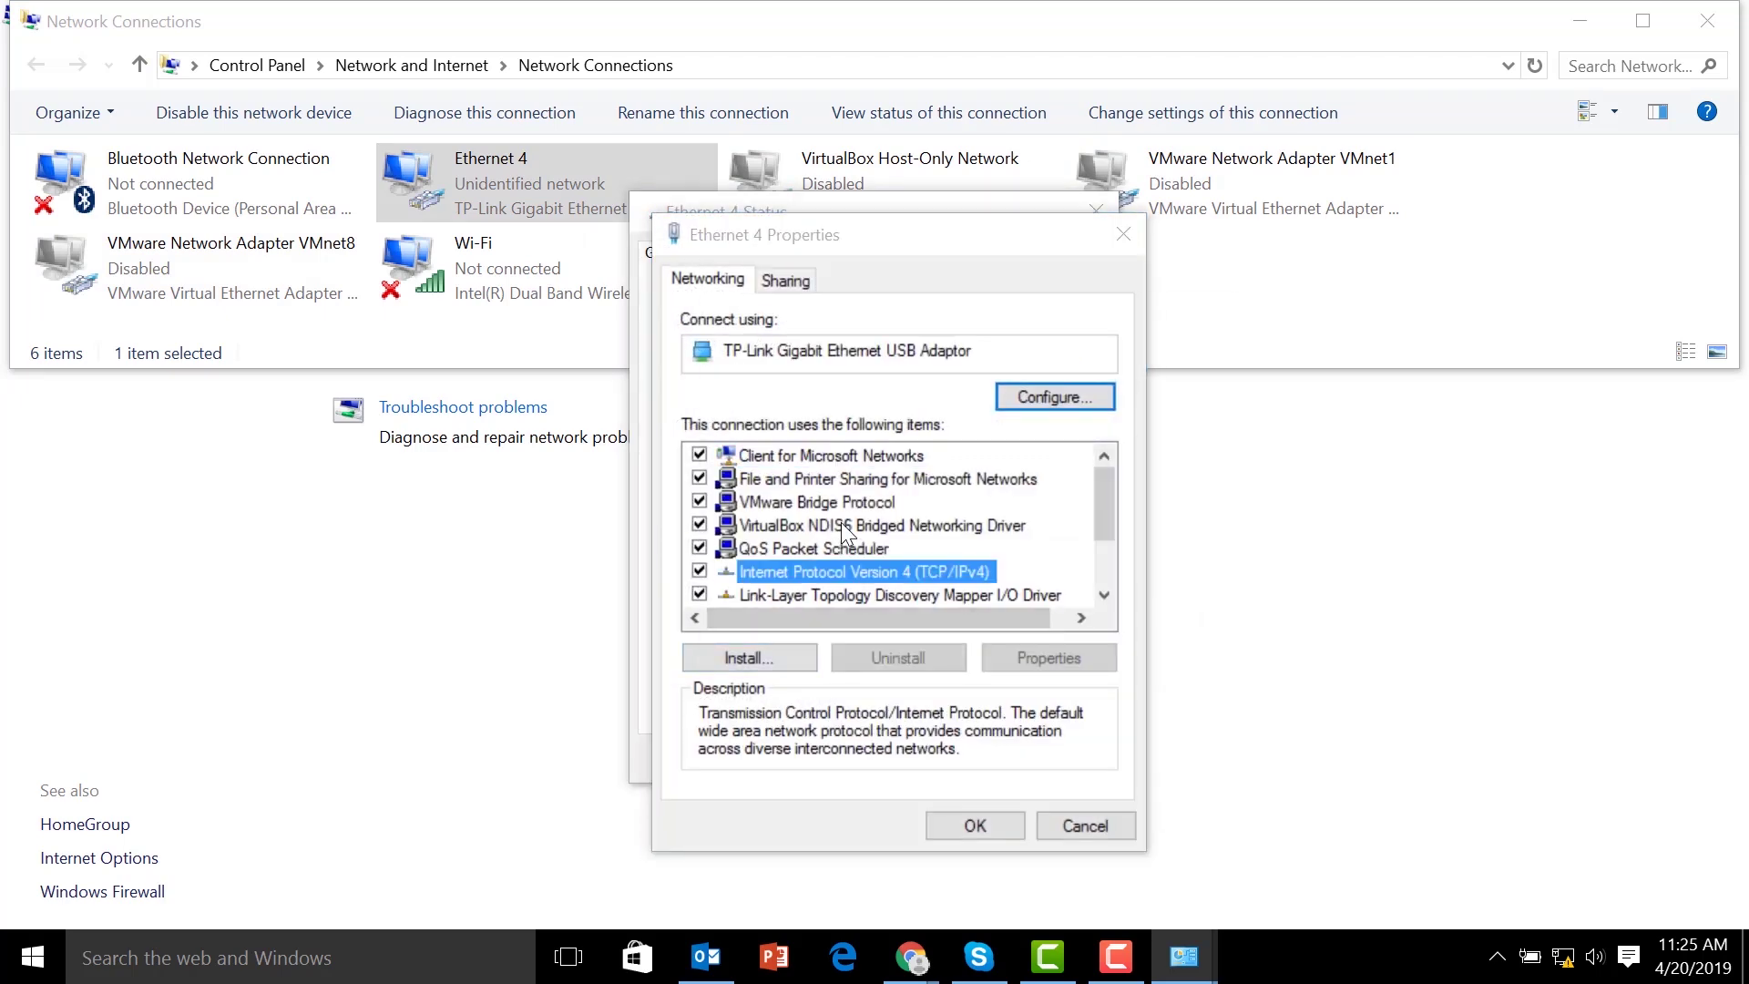
key(alt+r)
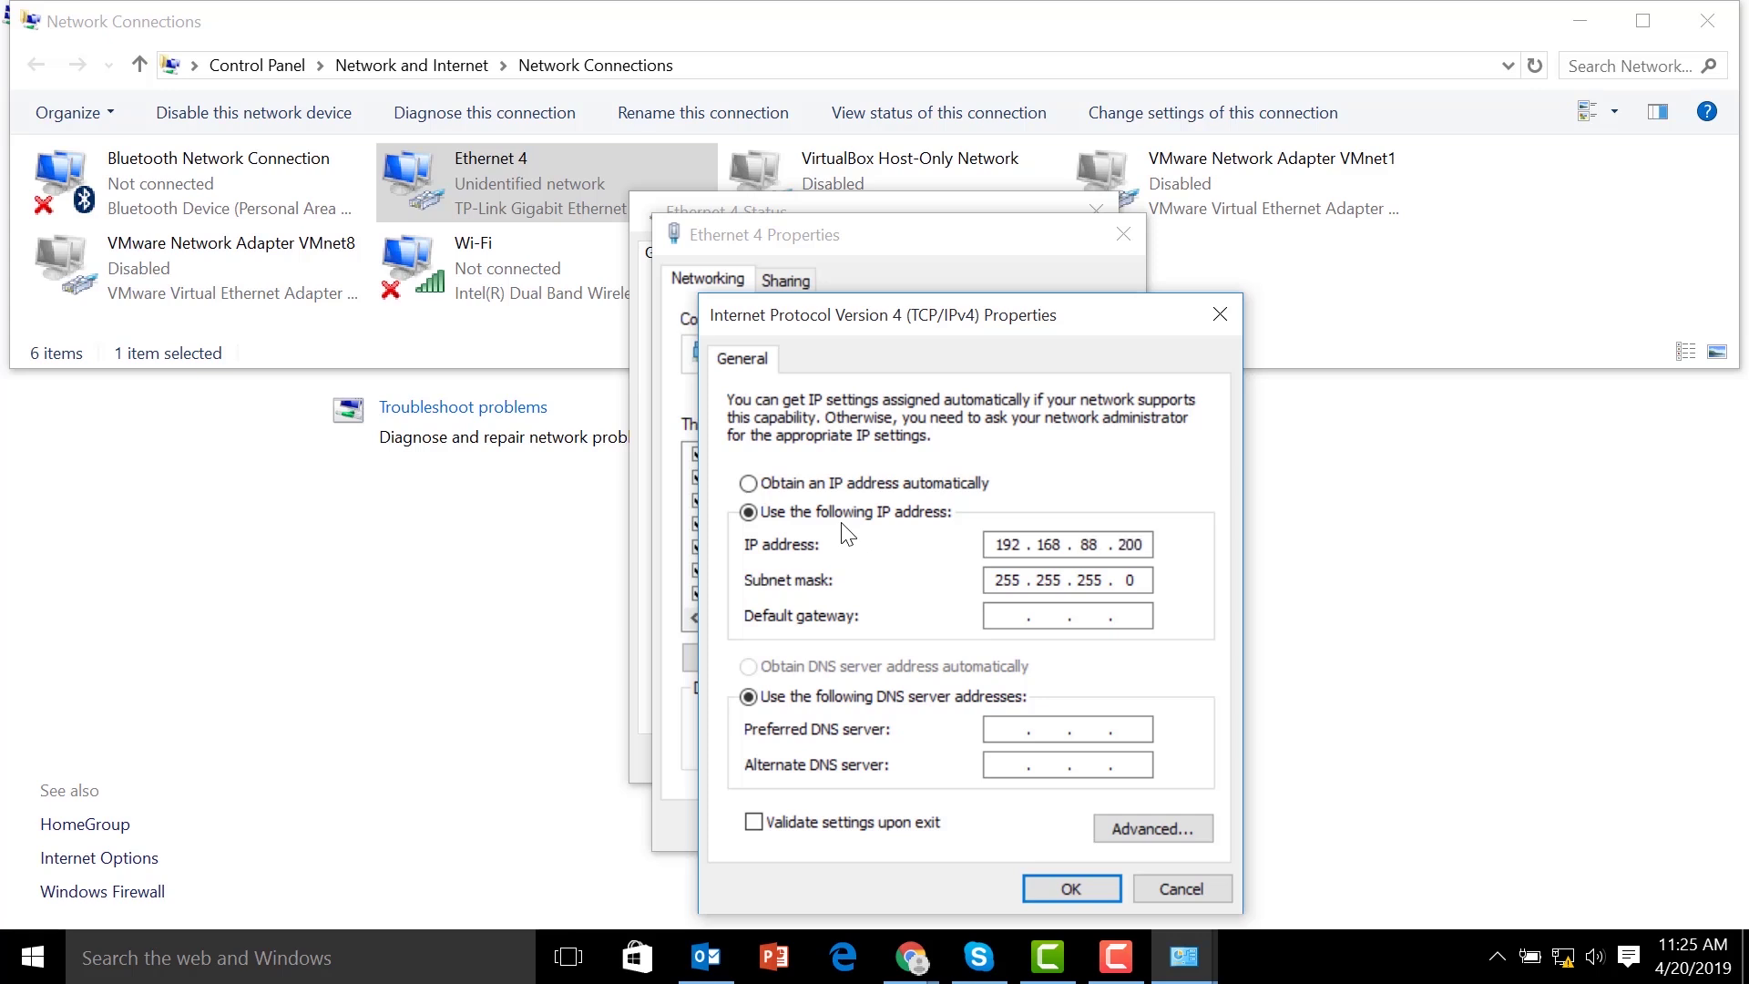
click(1072, 888)
click(993, 824)
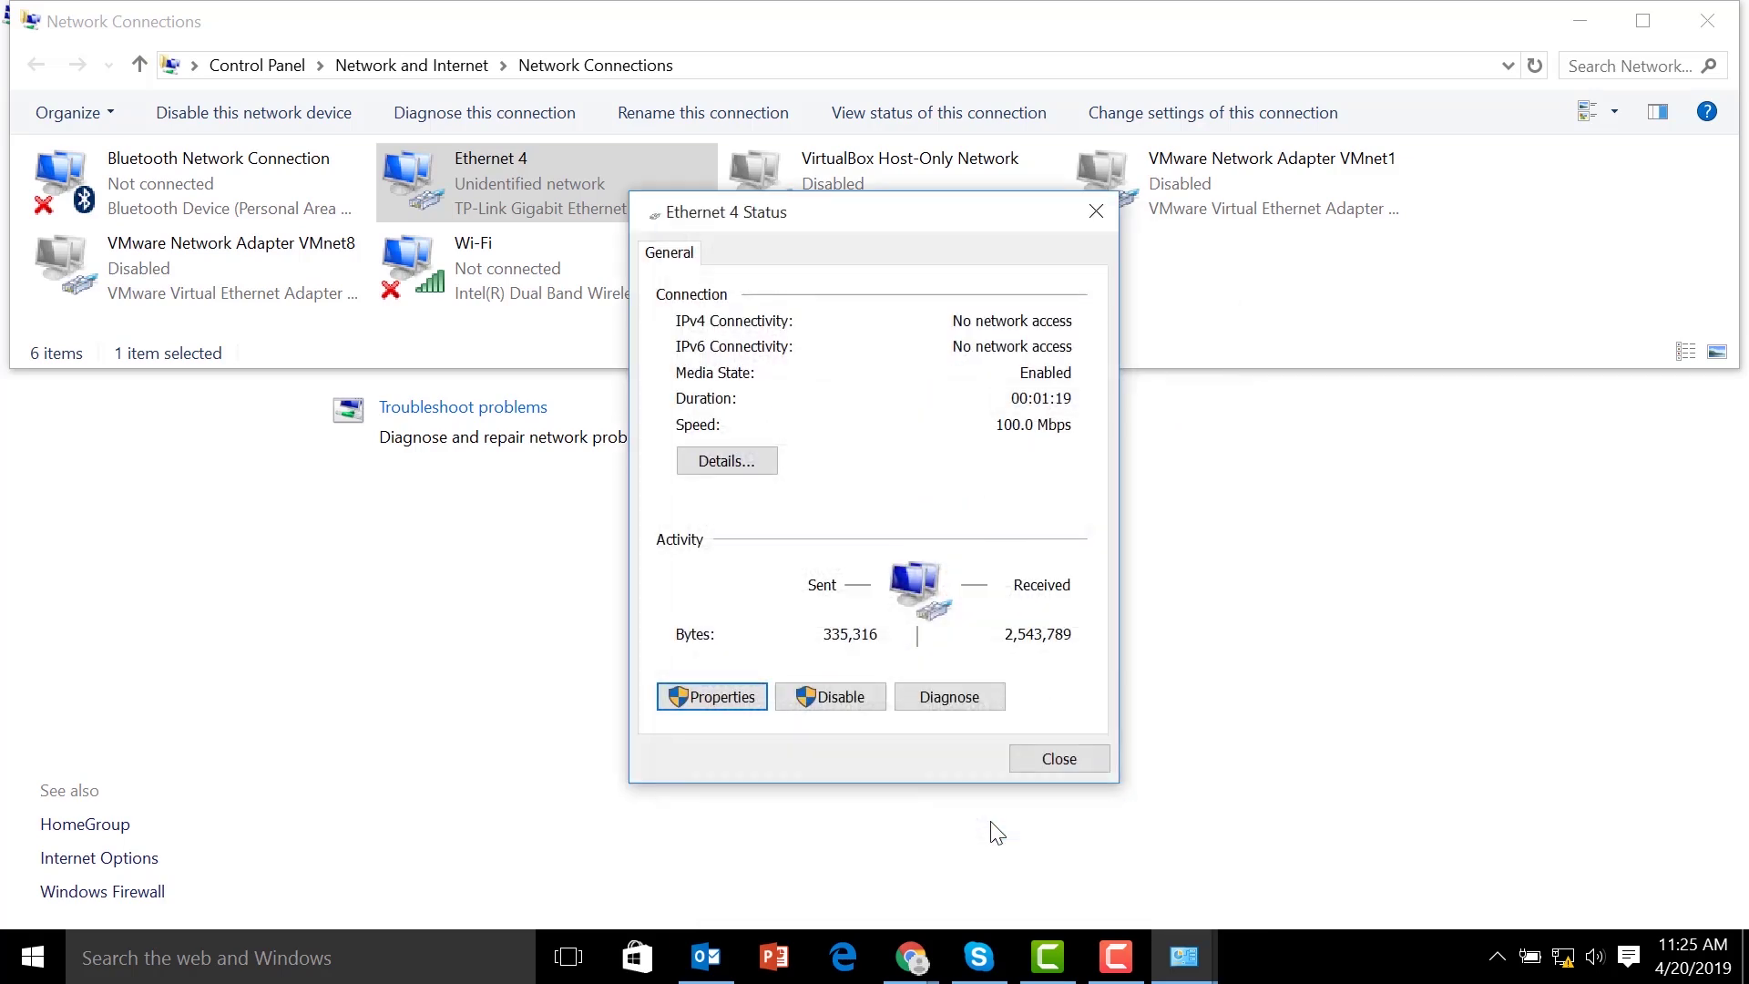
click(1082, 762)
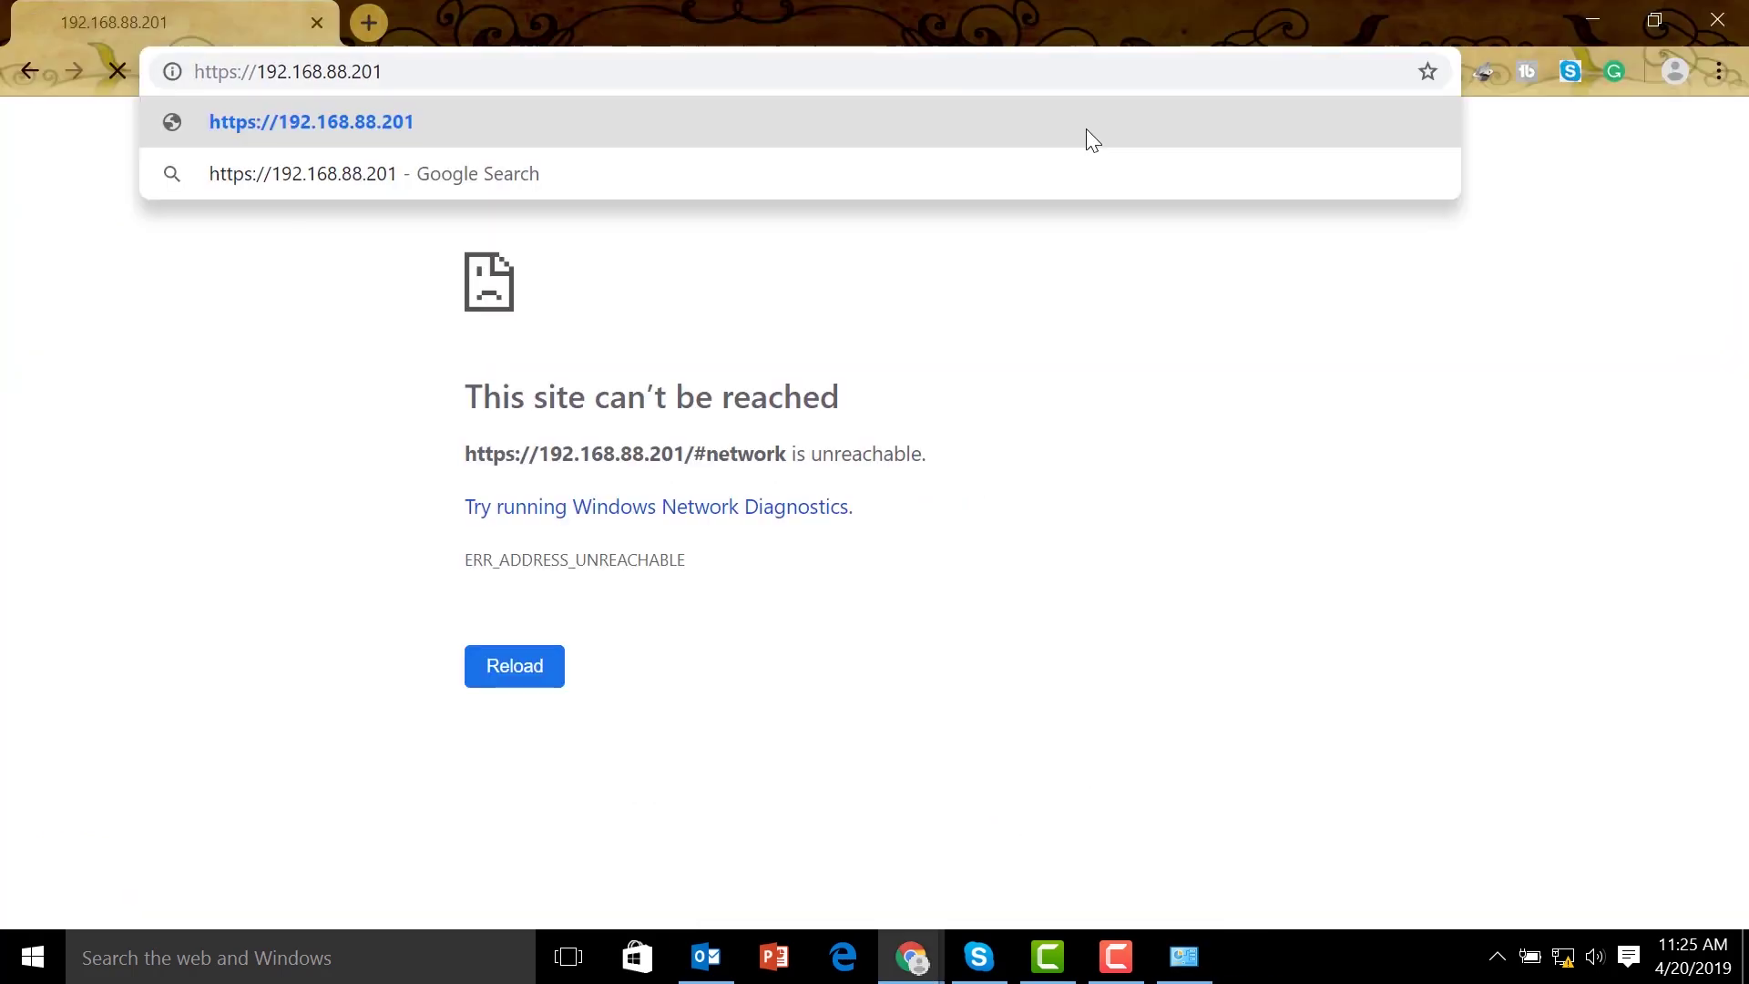
key(Return)
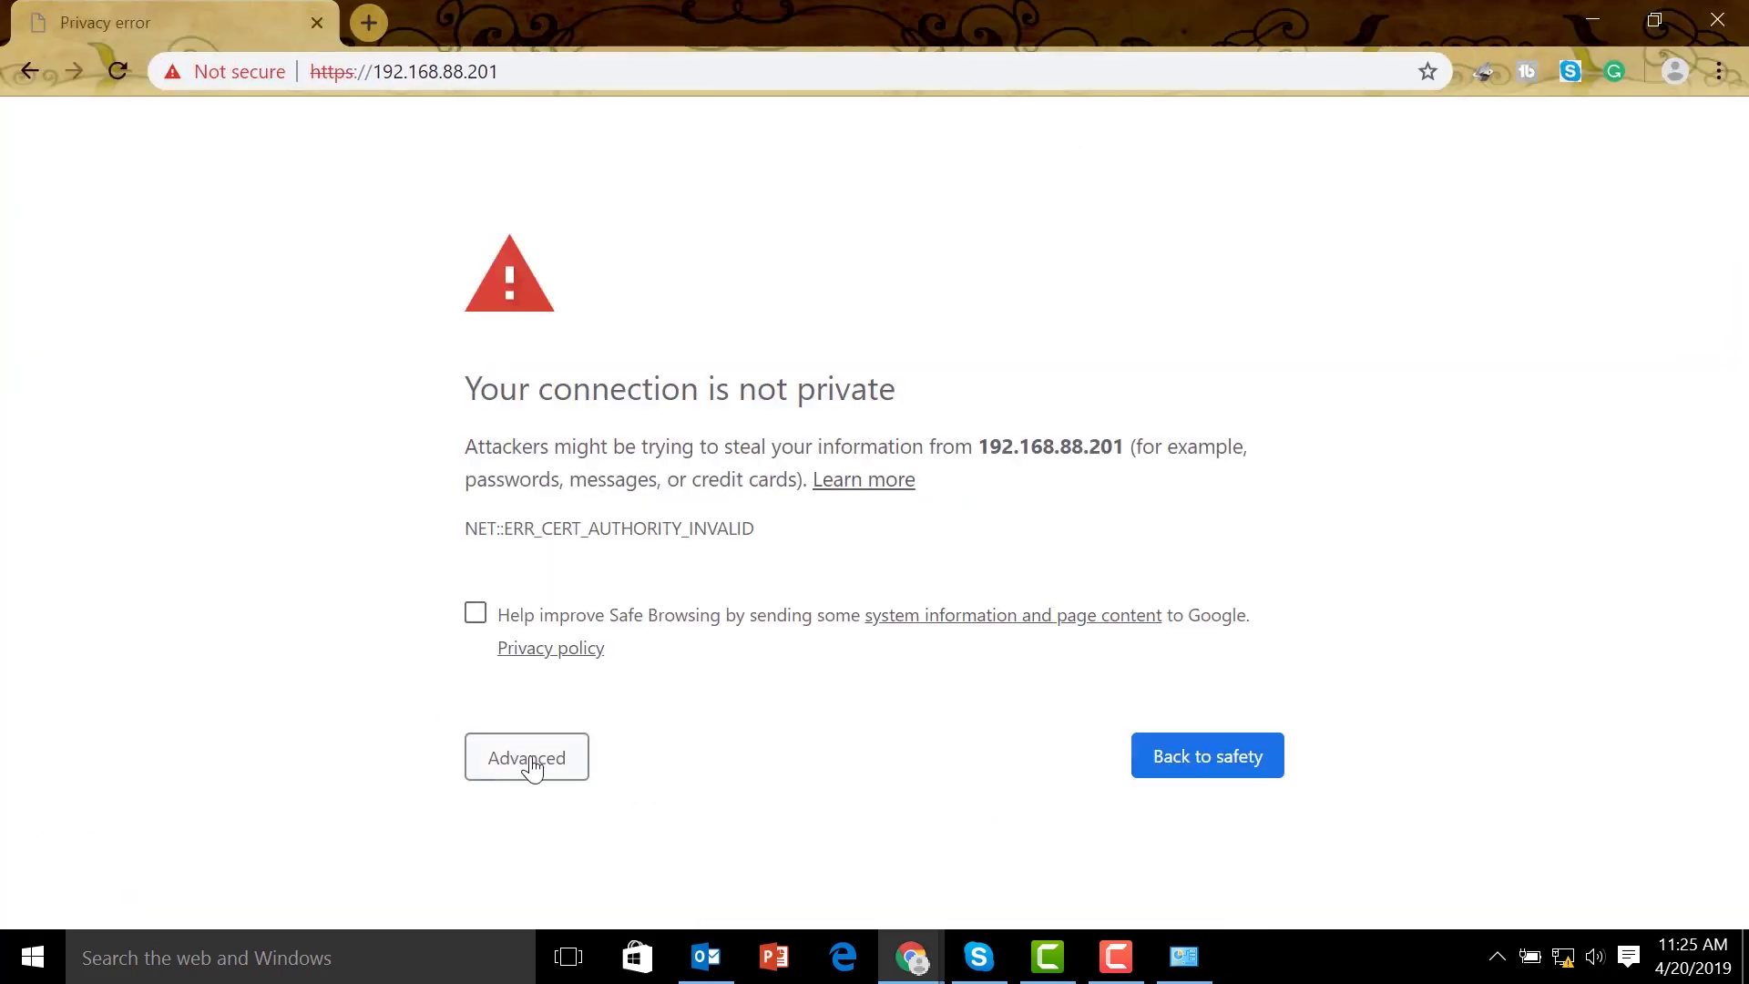
Proceed past the certificate warning for 192.168.88.201
click(533, 768)
scroll(714, 692, down, 2)
click(658, 852)
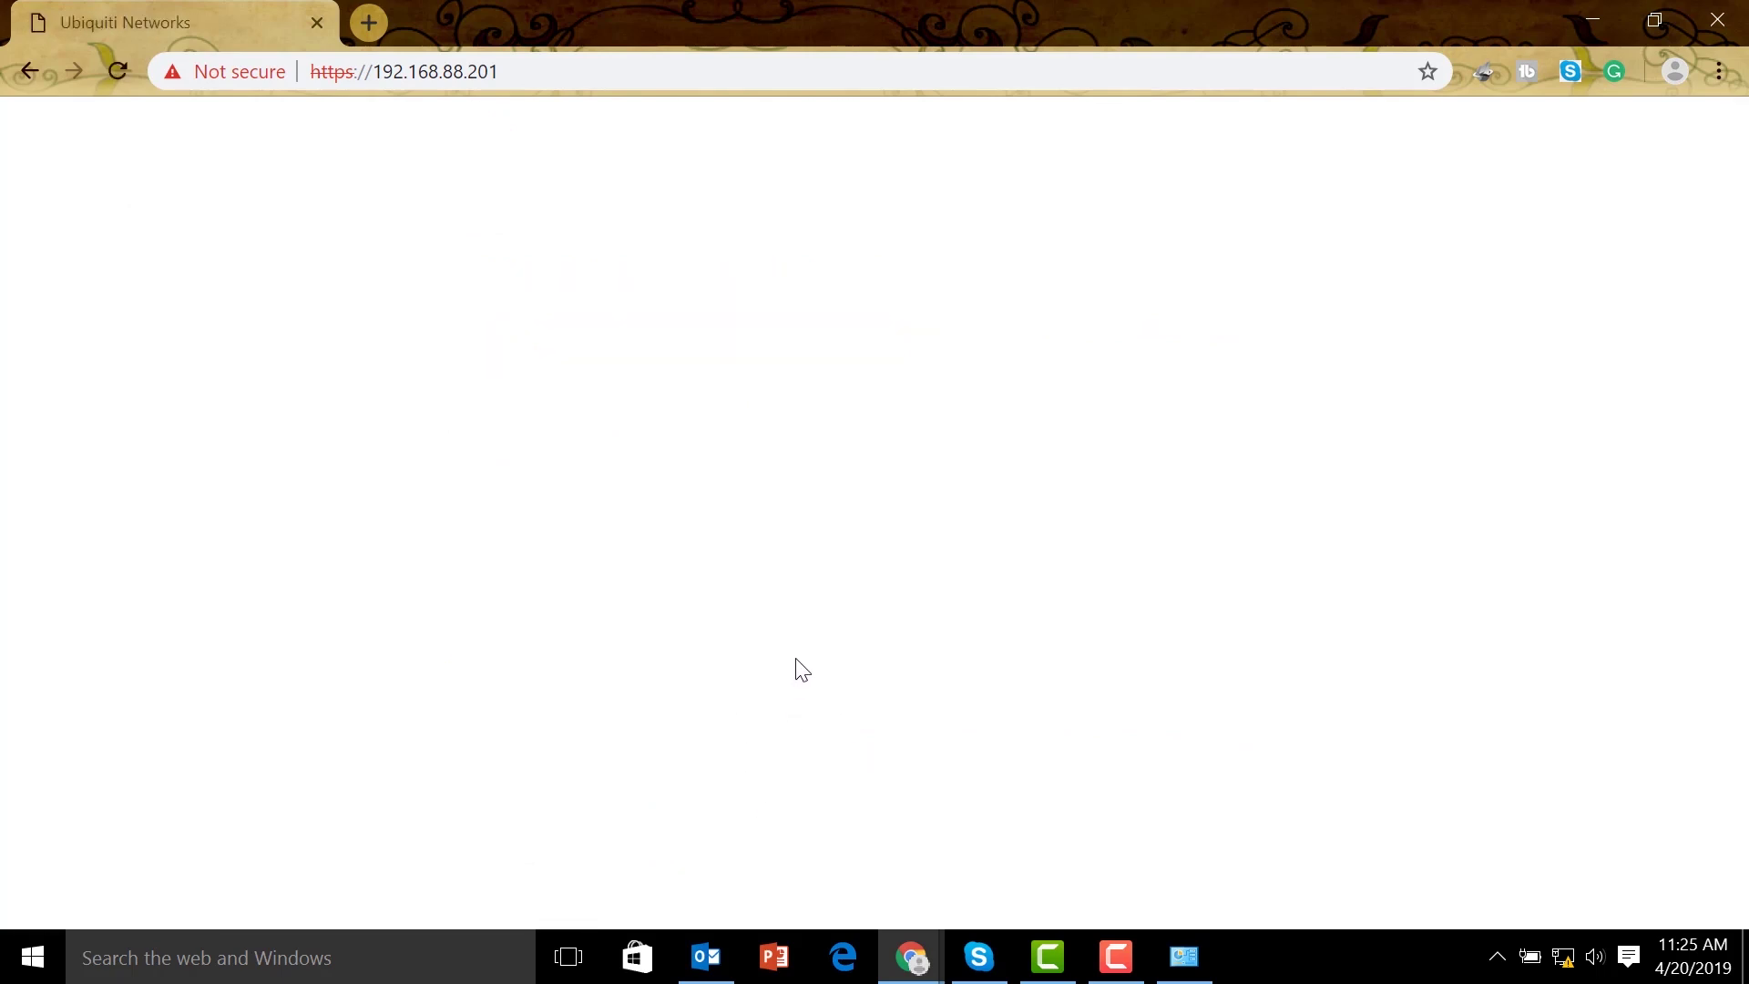
Log in to the LiteAP AC with the administrator username and password
text(ubnt)
key(Tab)
text(u)
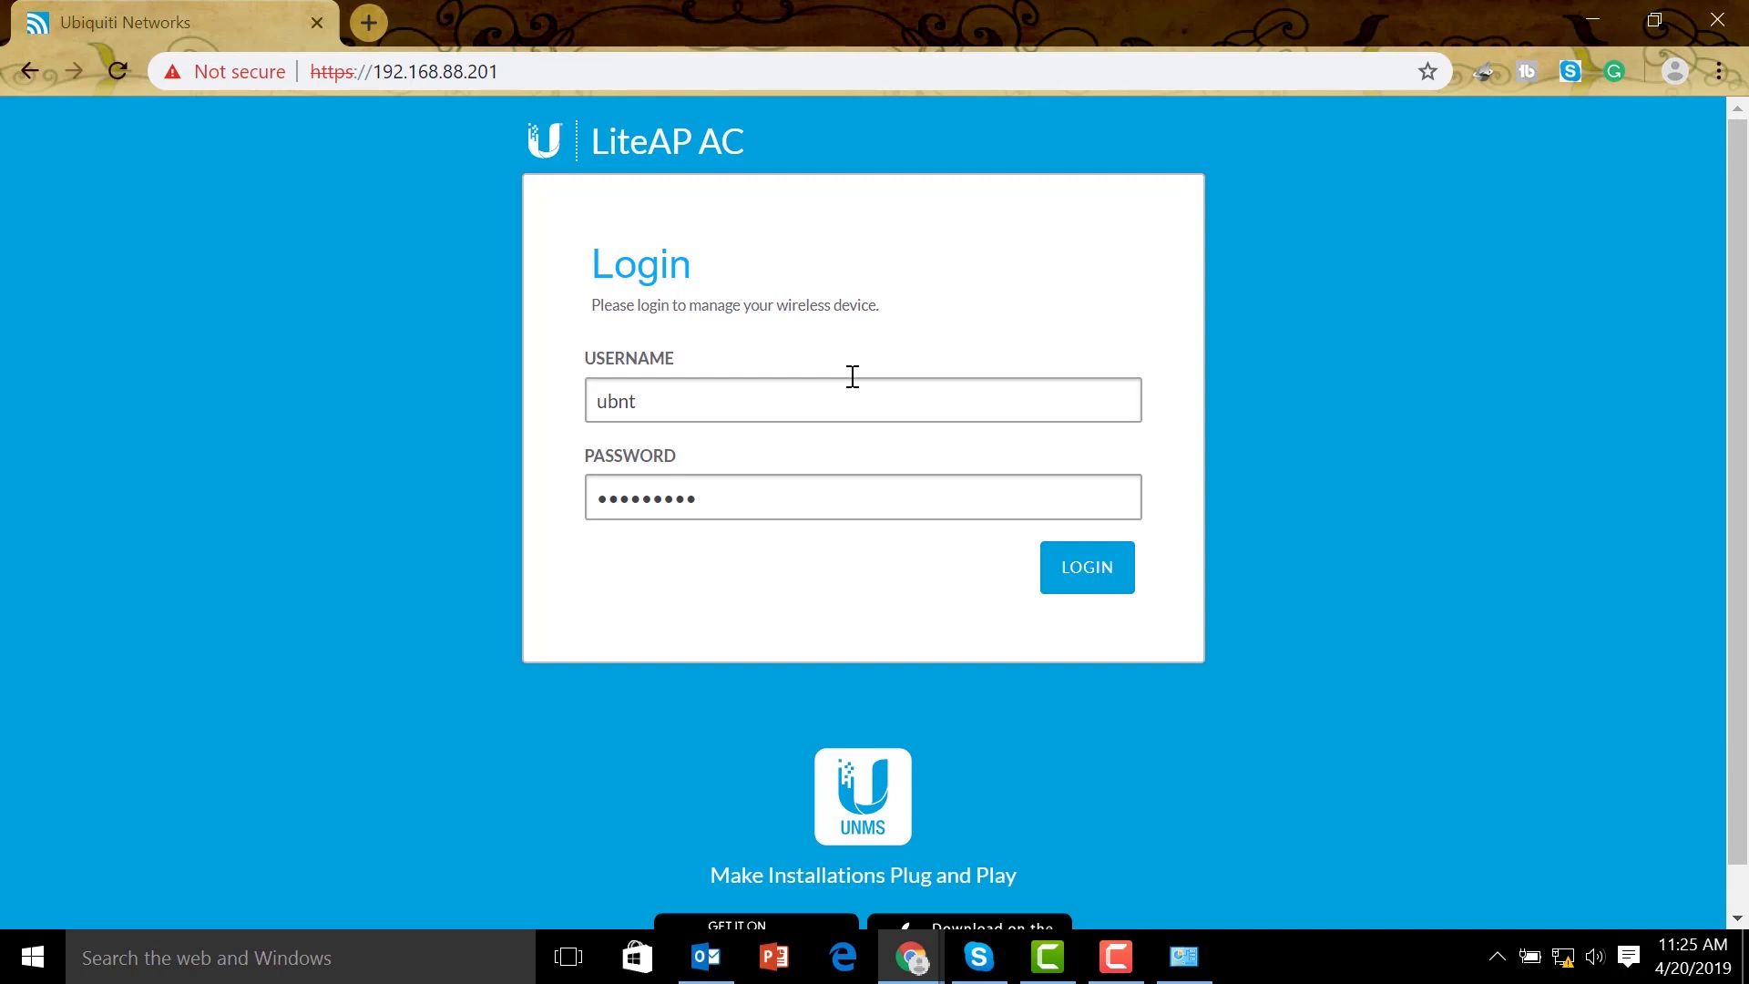
text(12)
click(1084, 583)
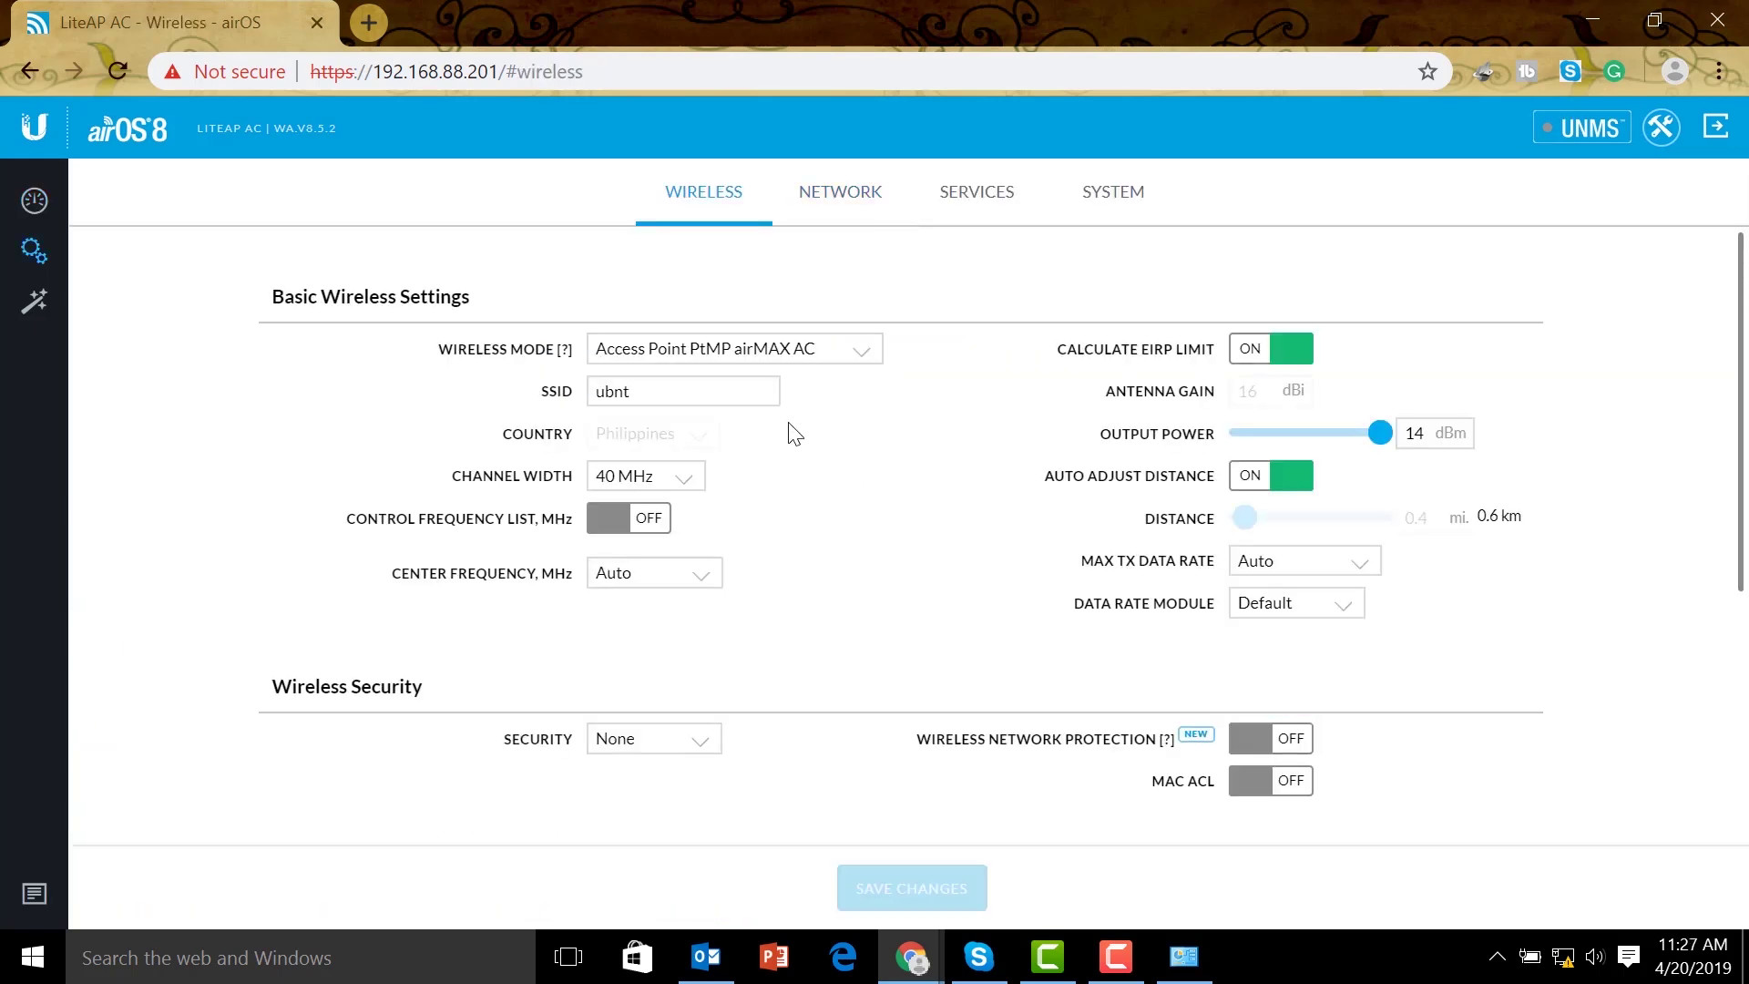
Leave the wireless mode unchanged and rename the SSID to ubntSectorAntenna
click(834, 356)
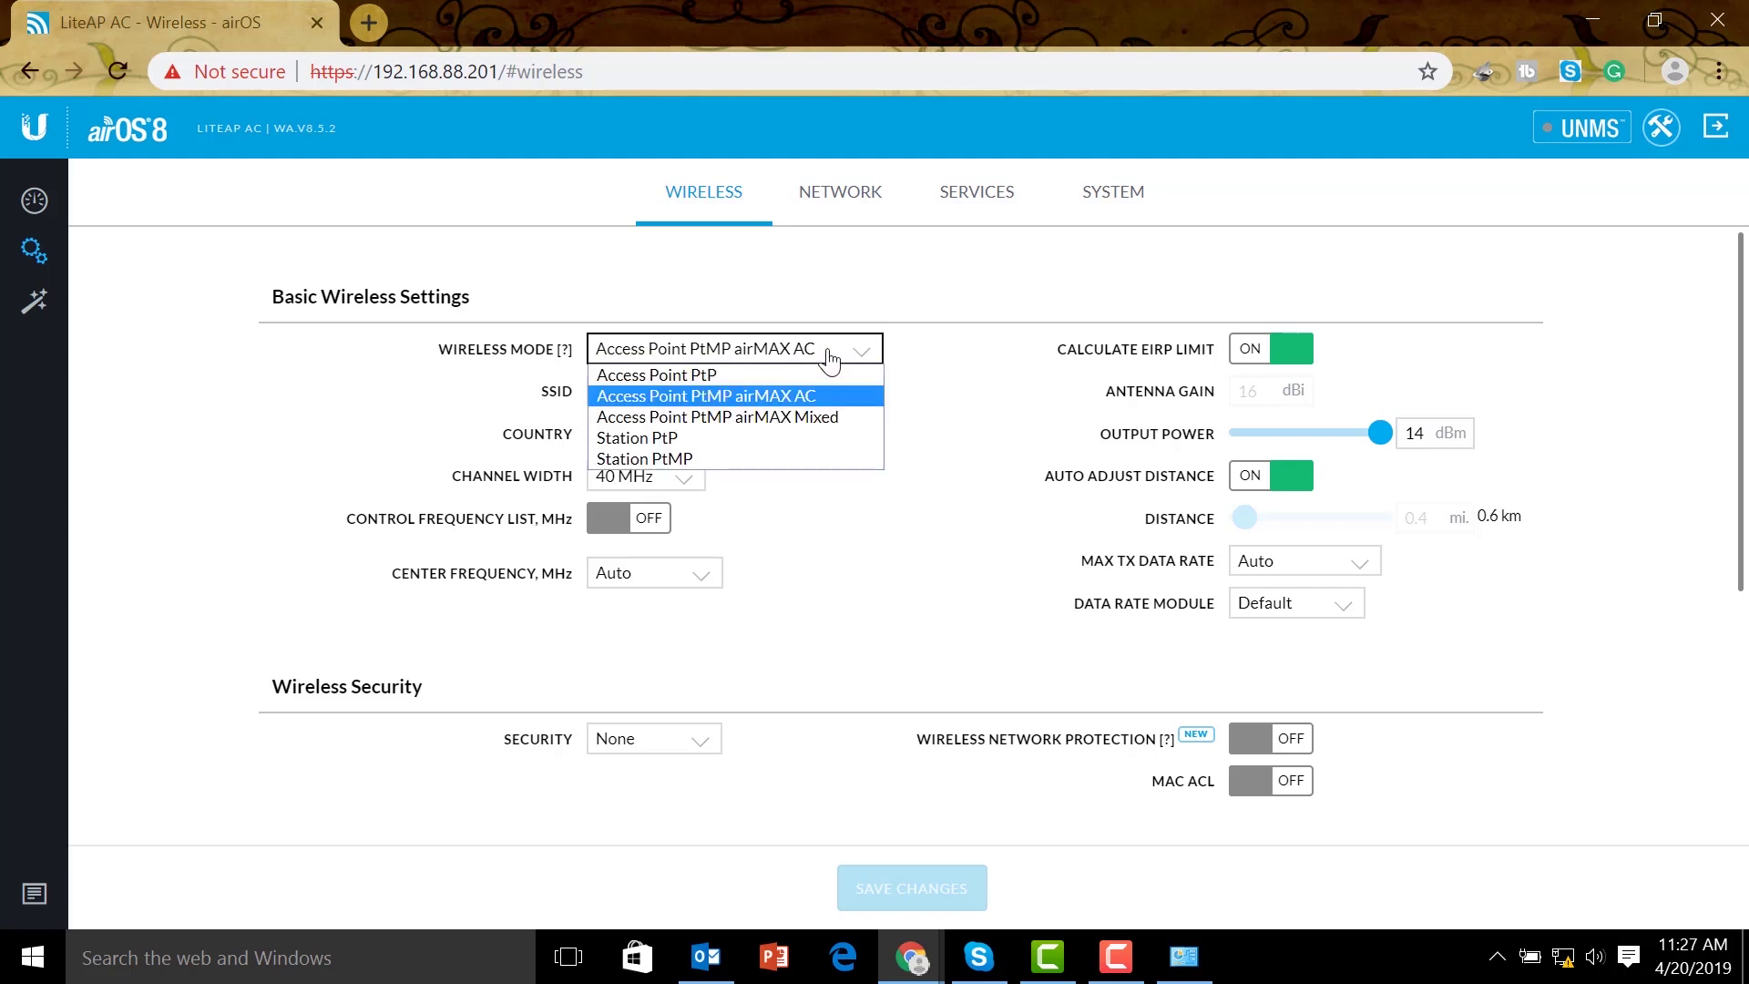
click(867, 483)
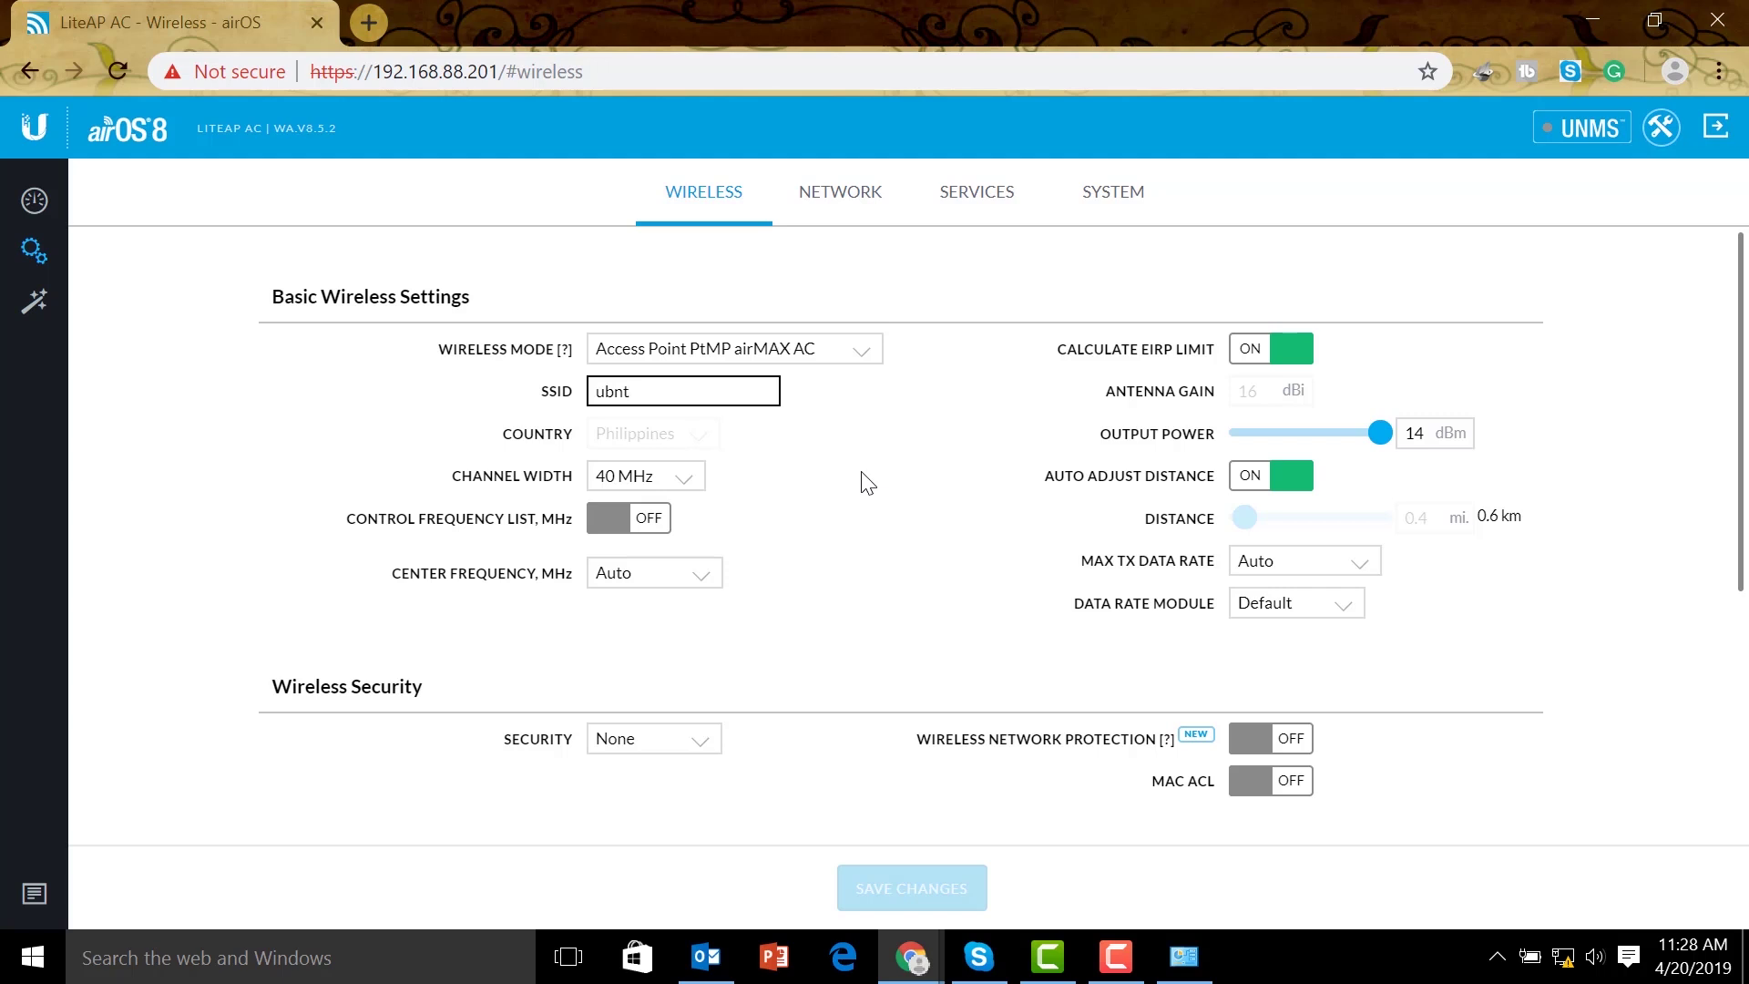
text(SectorAnt)
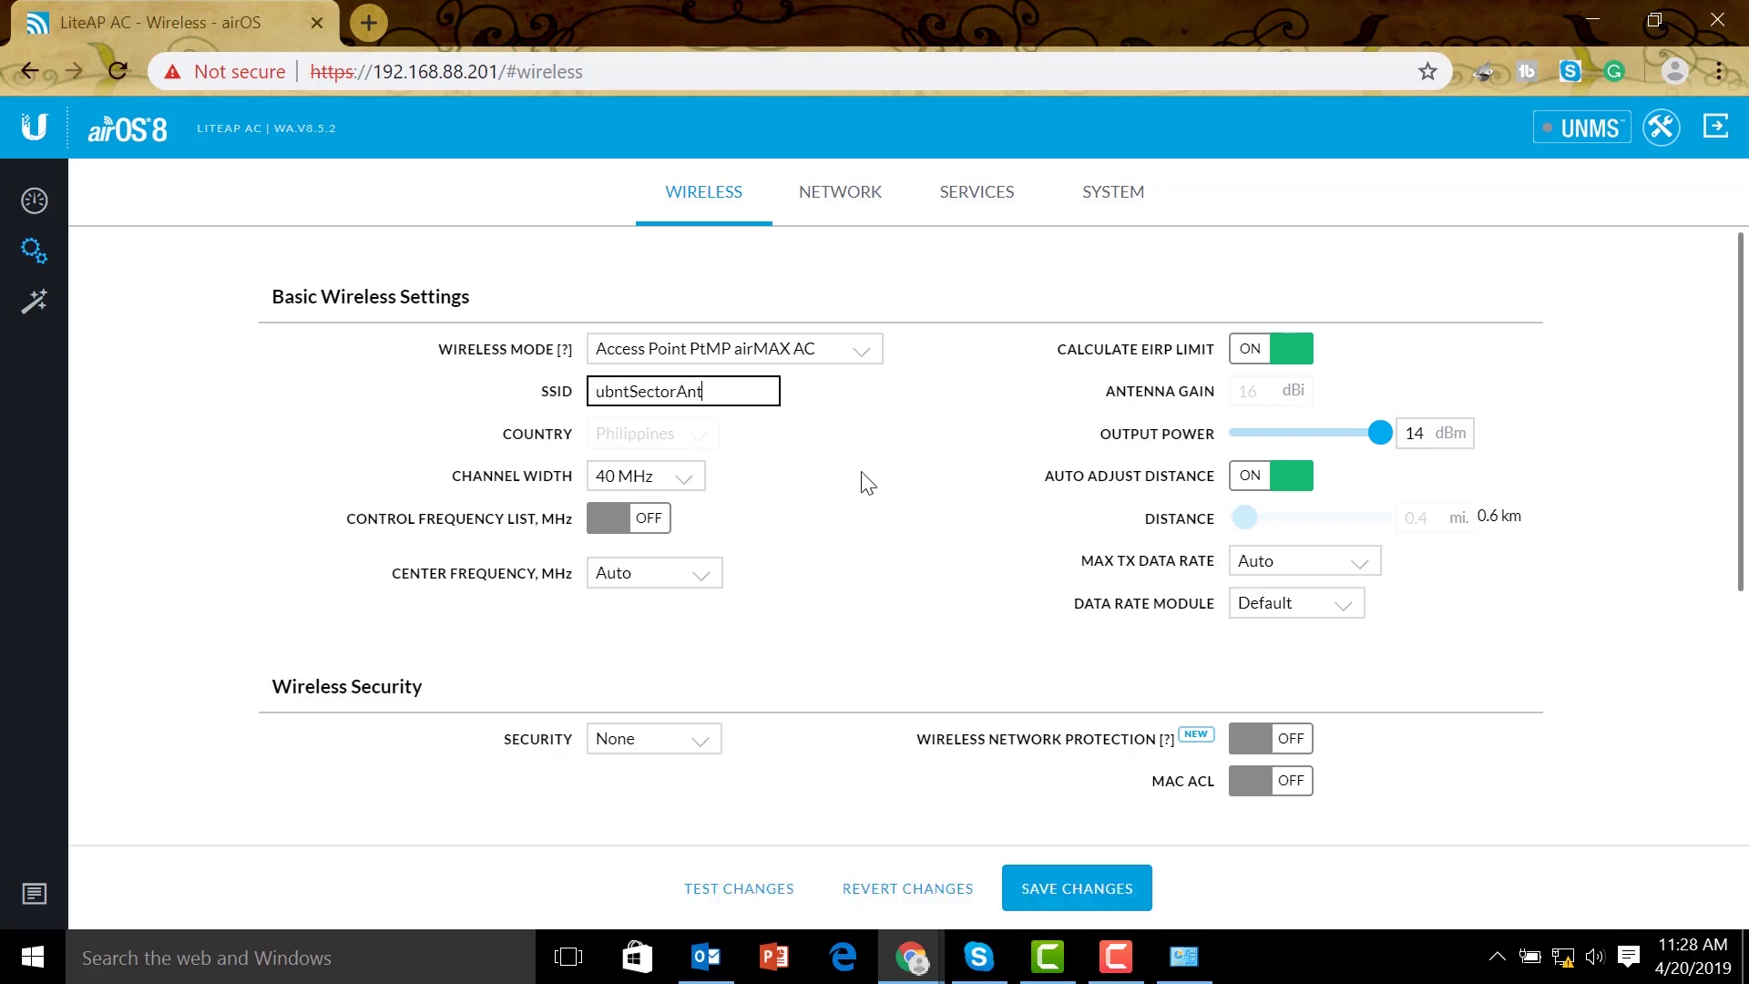
text(enna)
Set WPA2-AES security with a preshared key, enable network protection, and save
scroll(902, 565, down, 1)
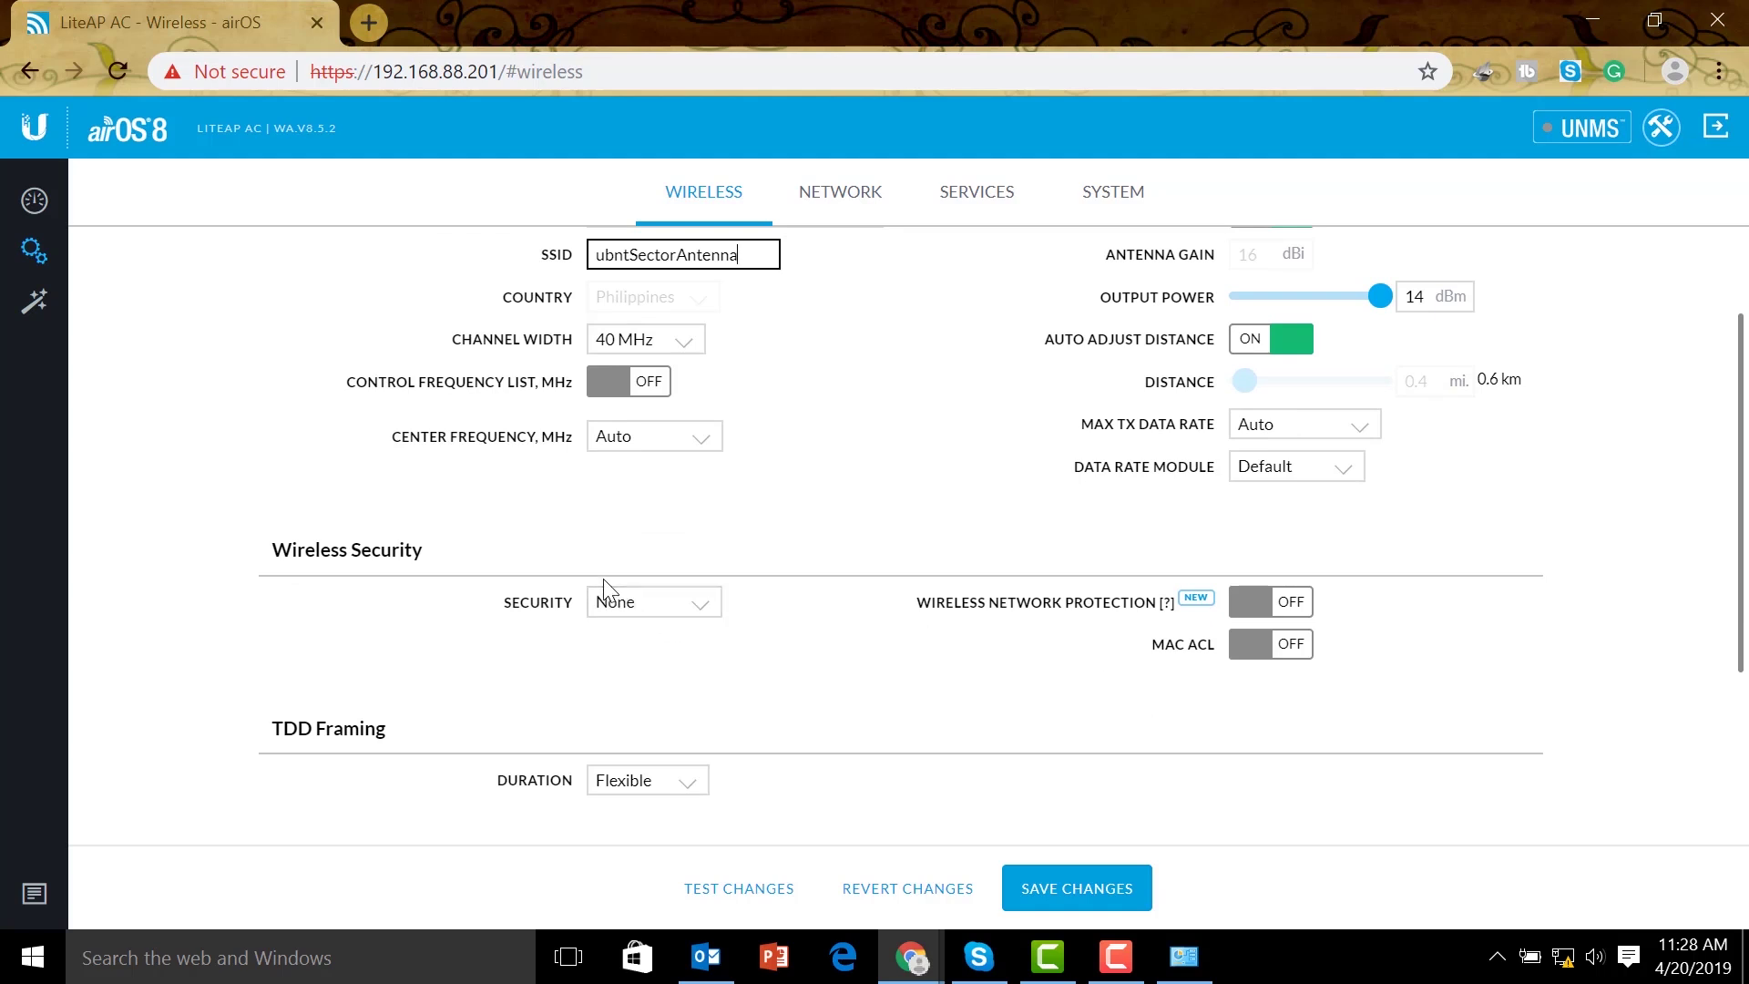
click(655, 611)
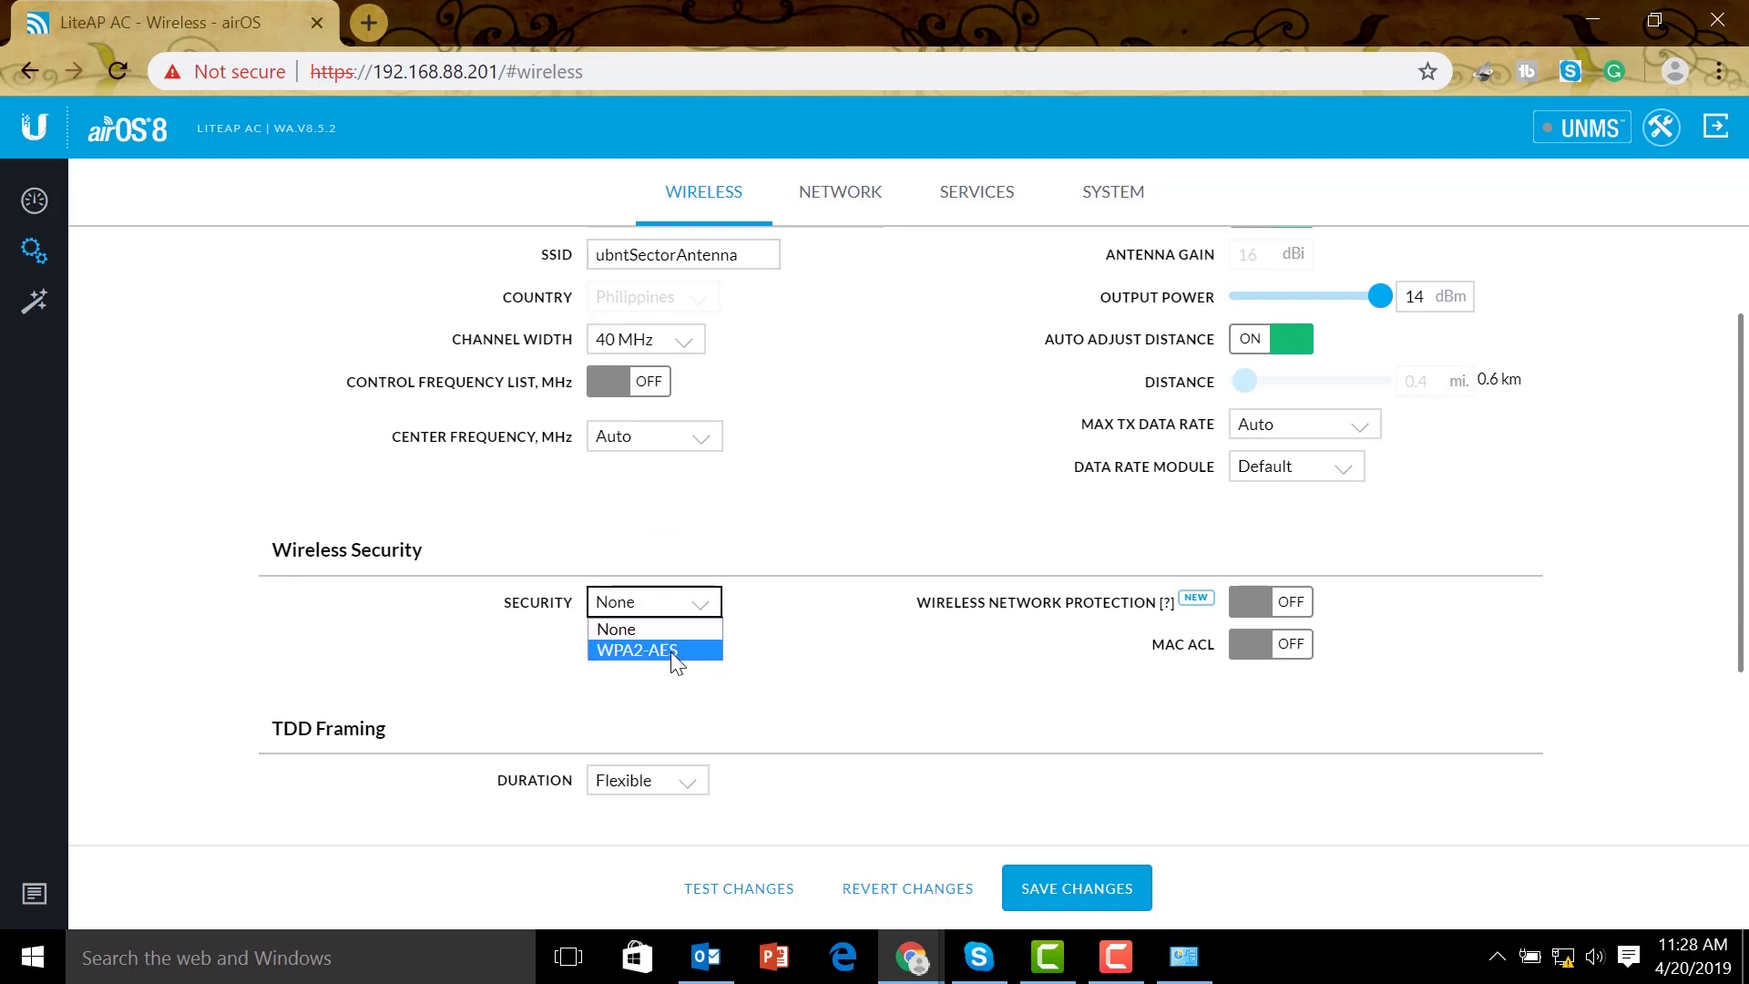
click(681, 650)
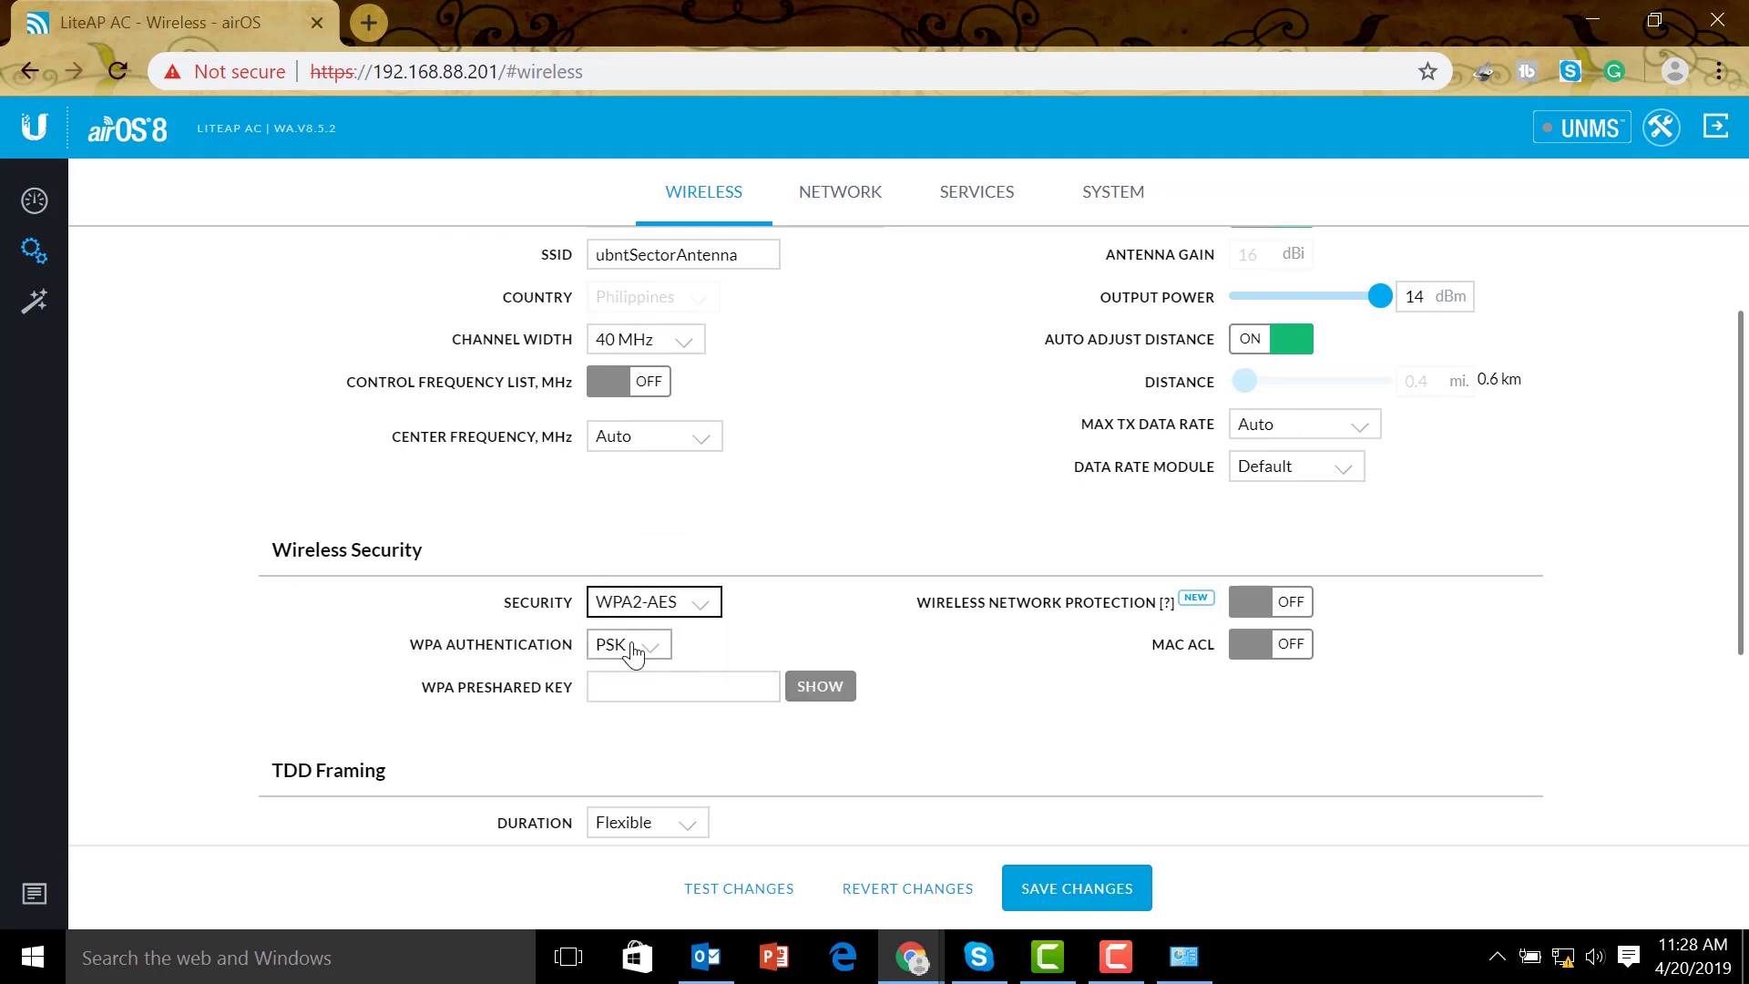
click(680, 678)
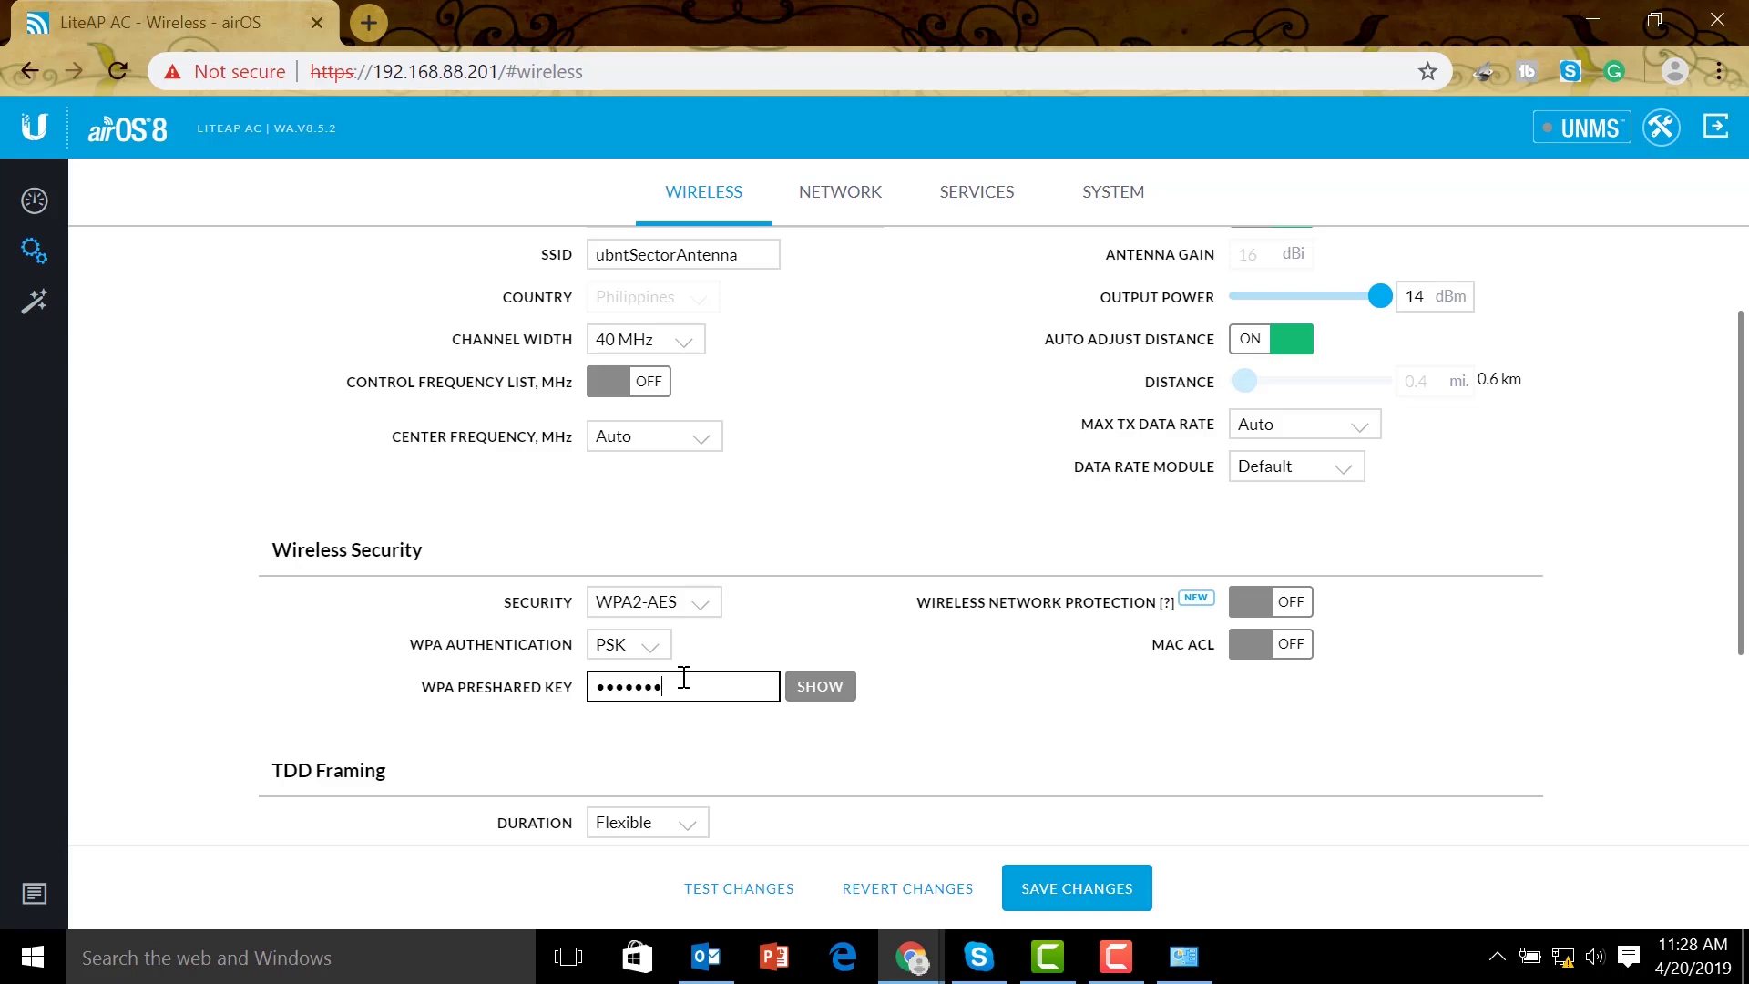
click(1271, 601)
scroll(1112, 577, down, 4)
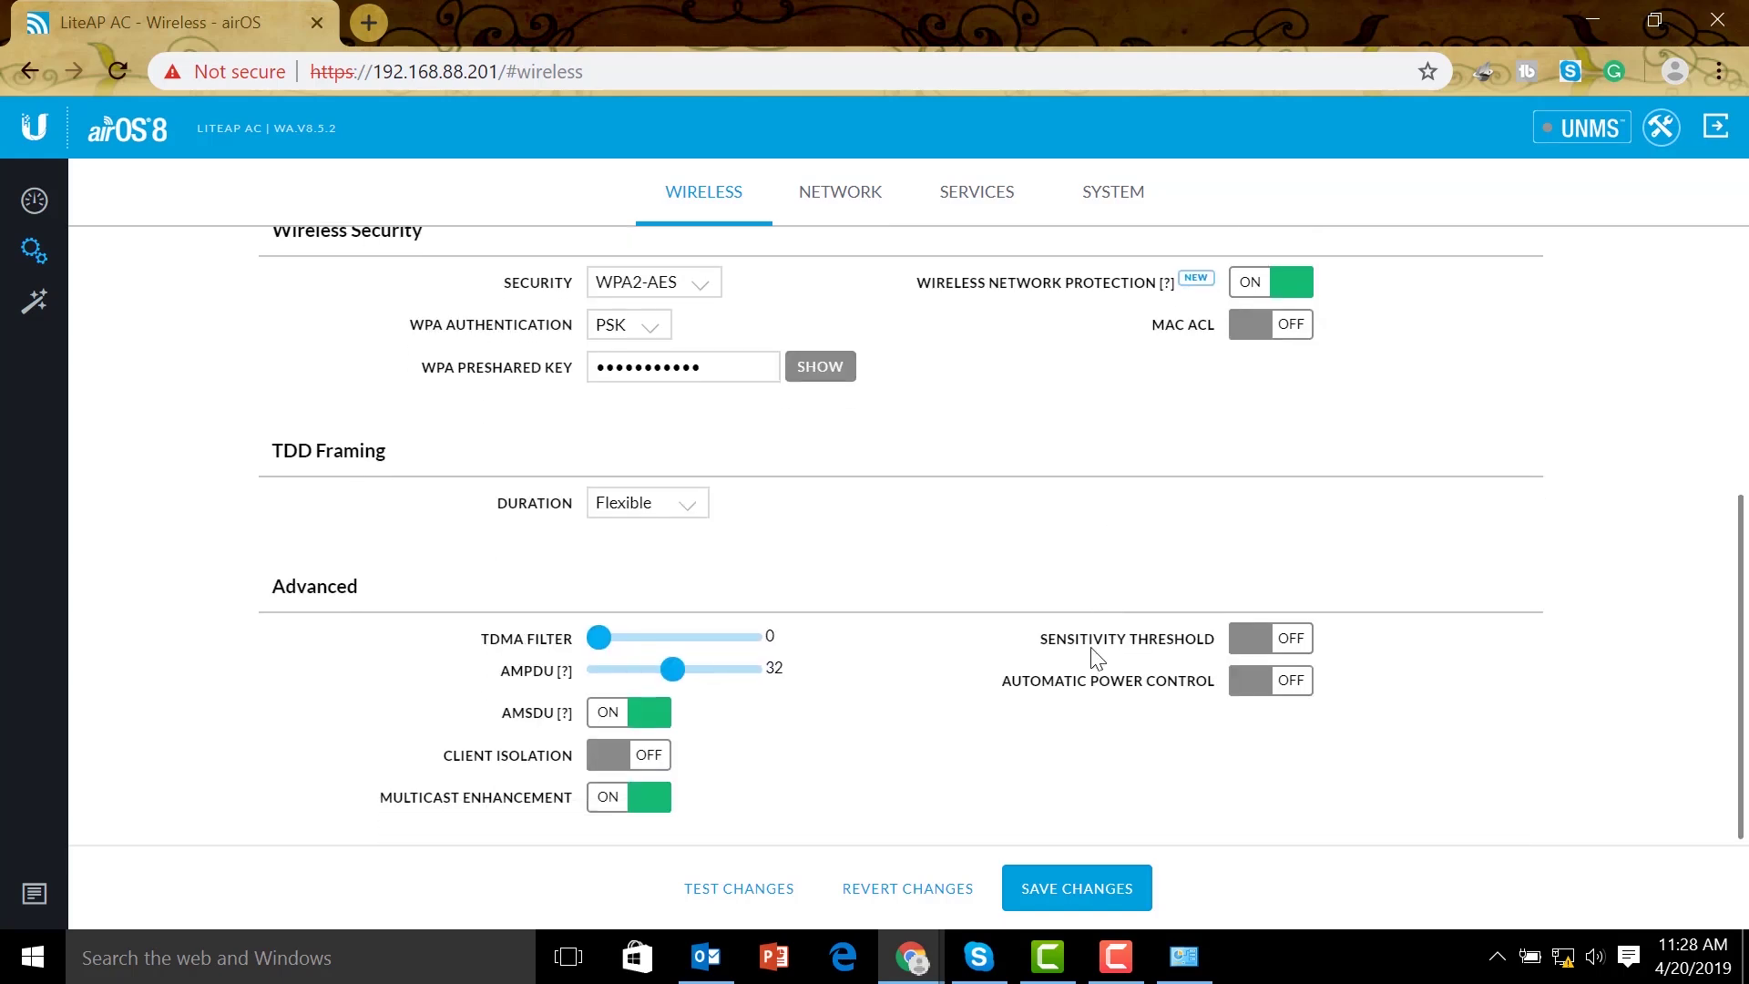
click(1113, 898)
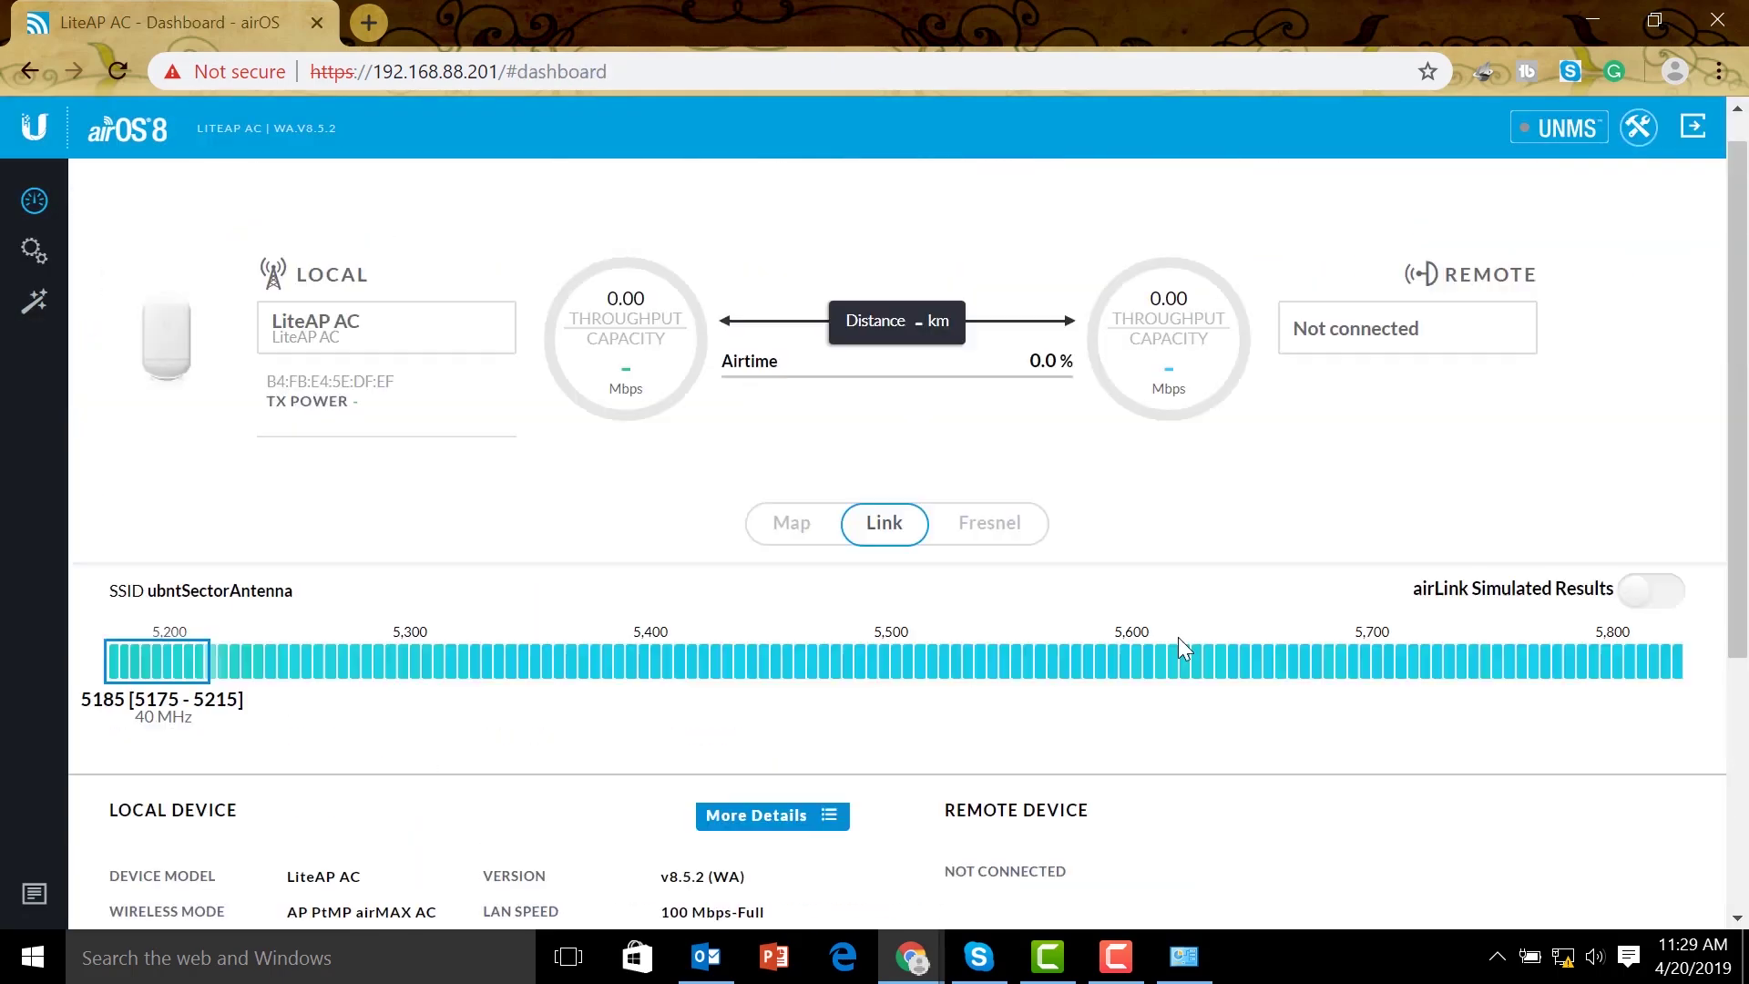
Log out of the LiteAP AC using the logout icon at the top right
click(1704, 129)
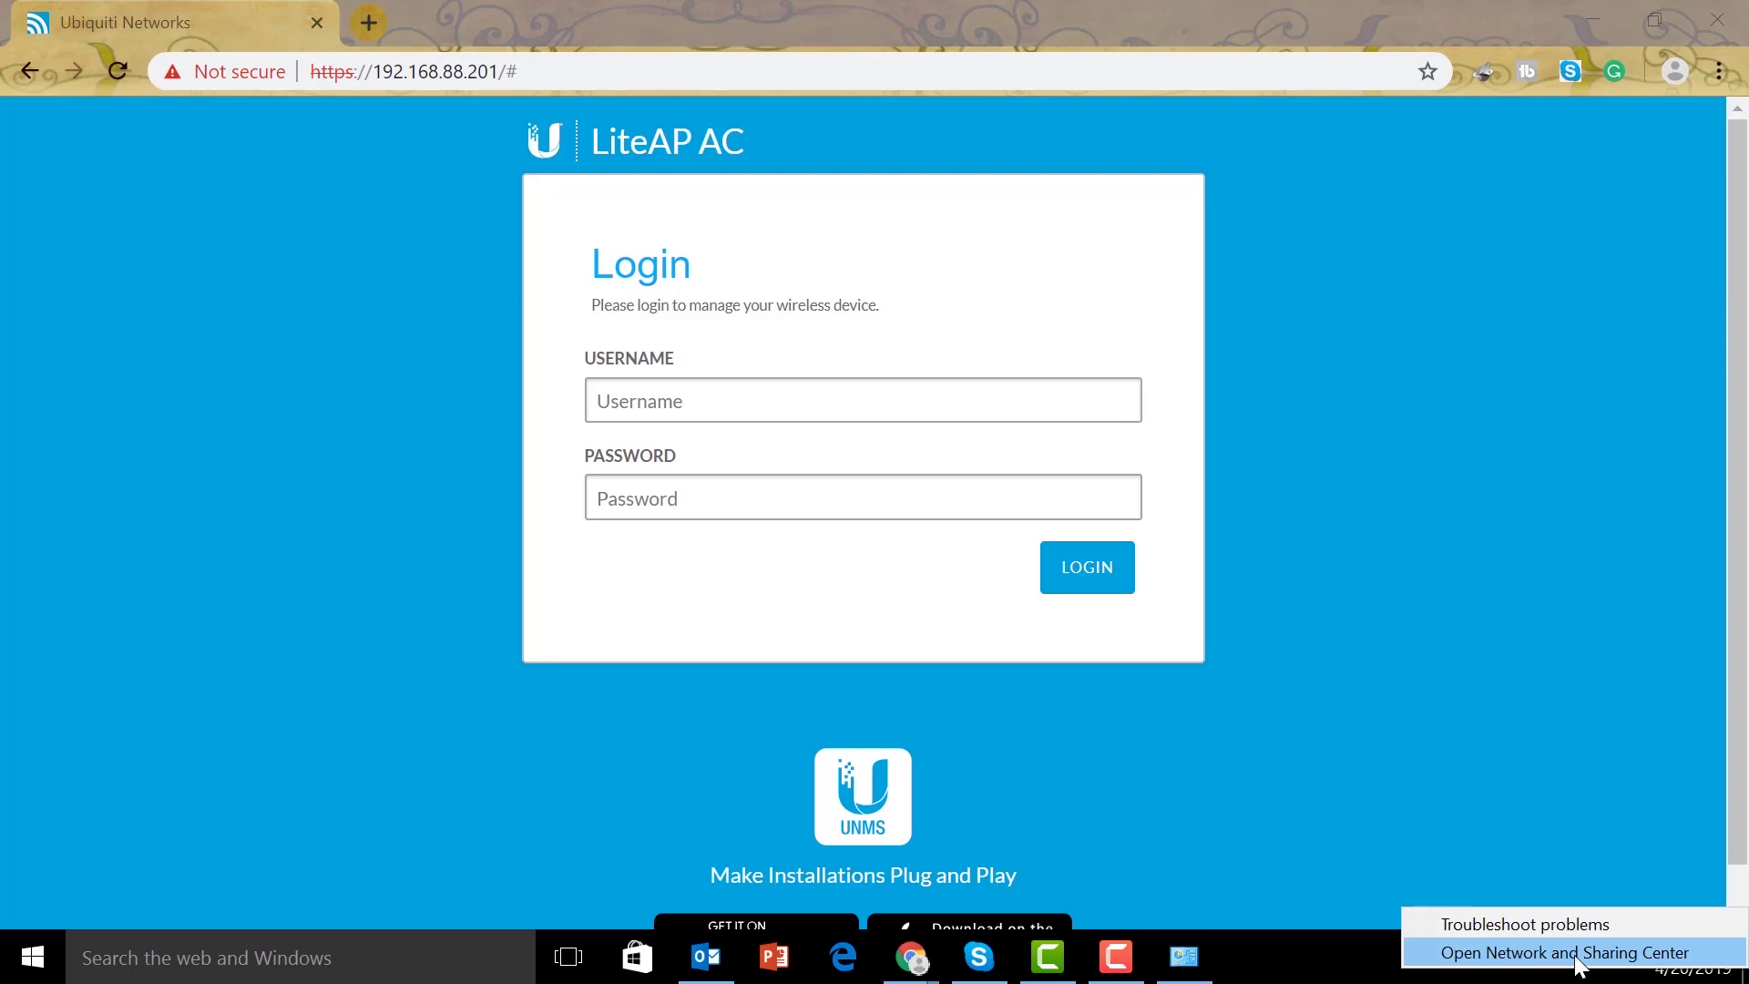
Open the Ethernet 4 adapter's status and review its connection details
click(1560, 949)
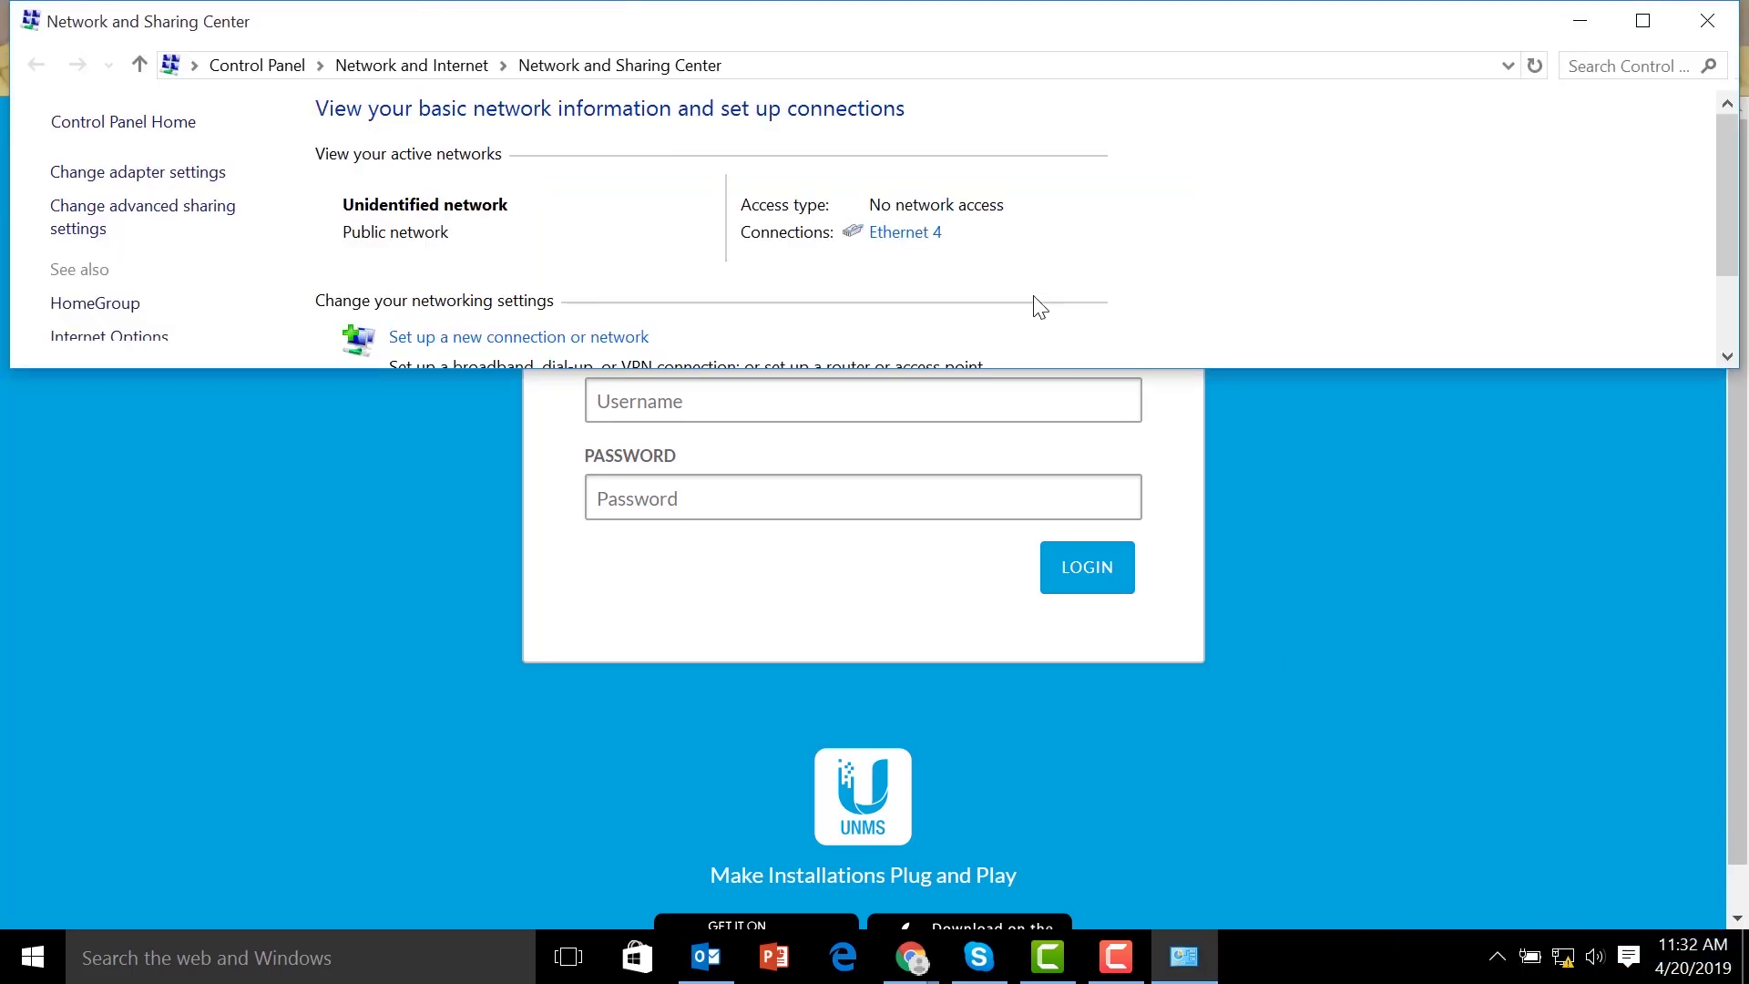
click(164, 172)
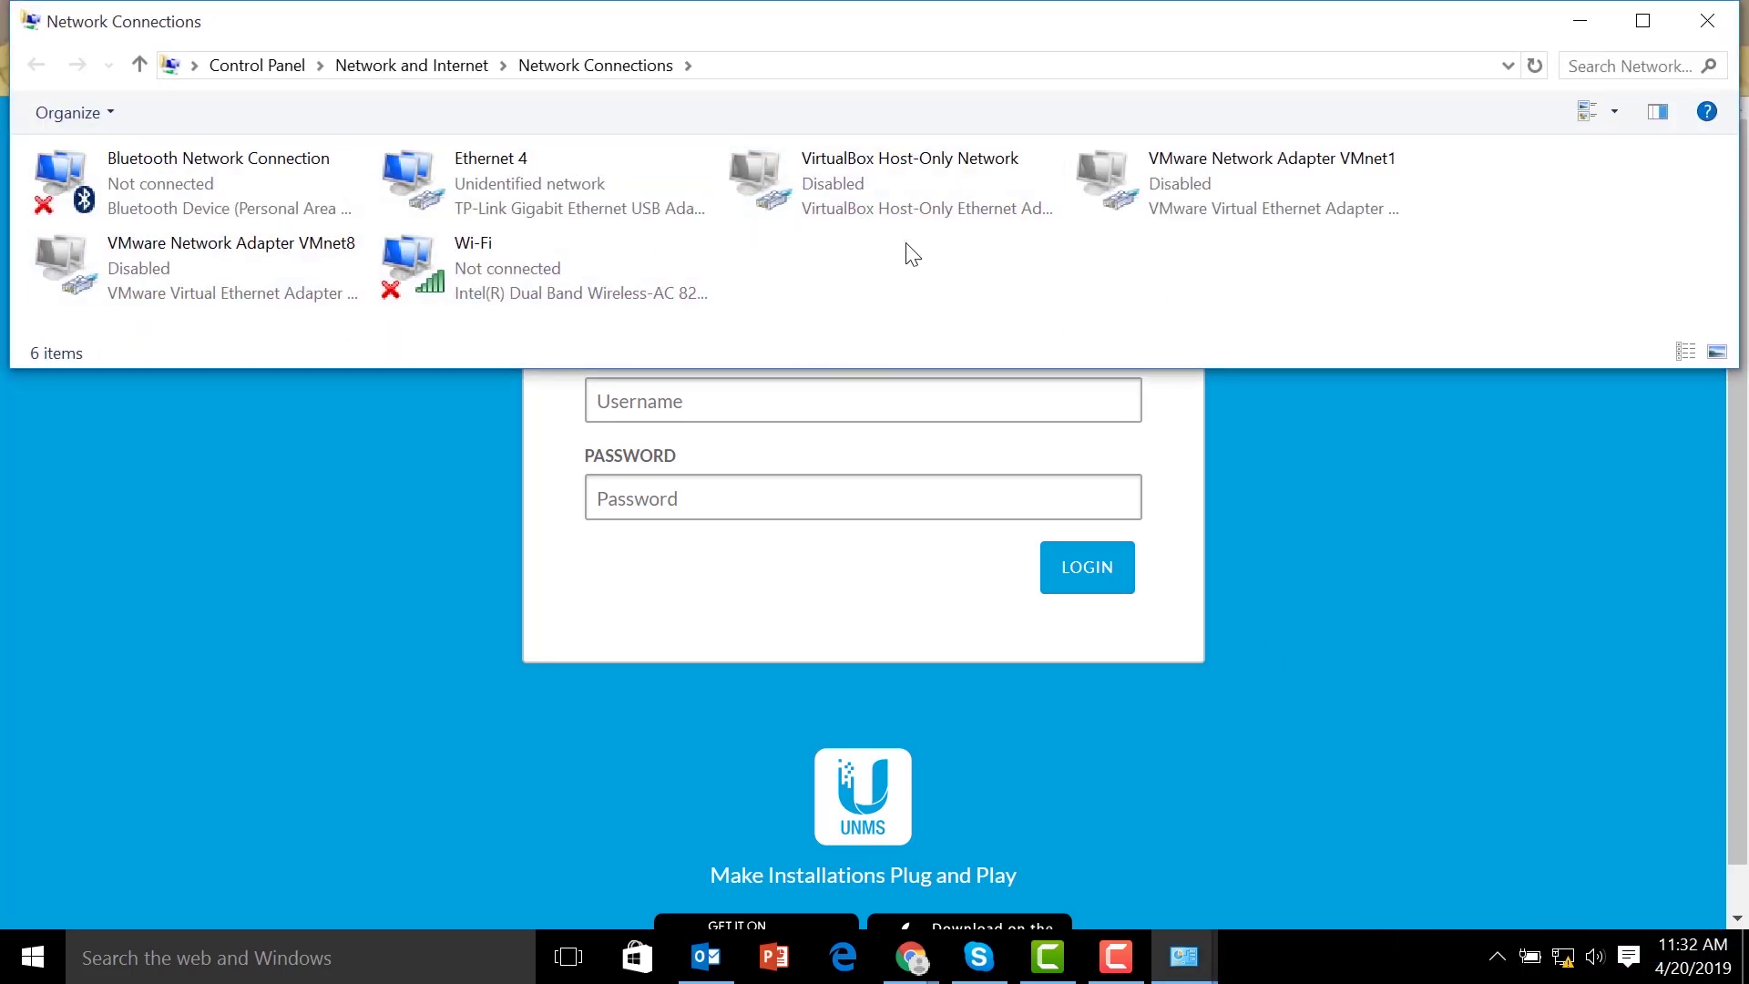
right_click(494, 179)
click(608, 232)
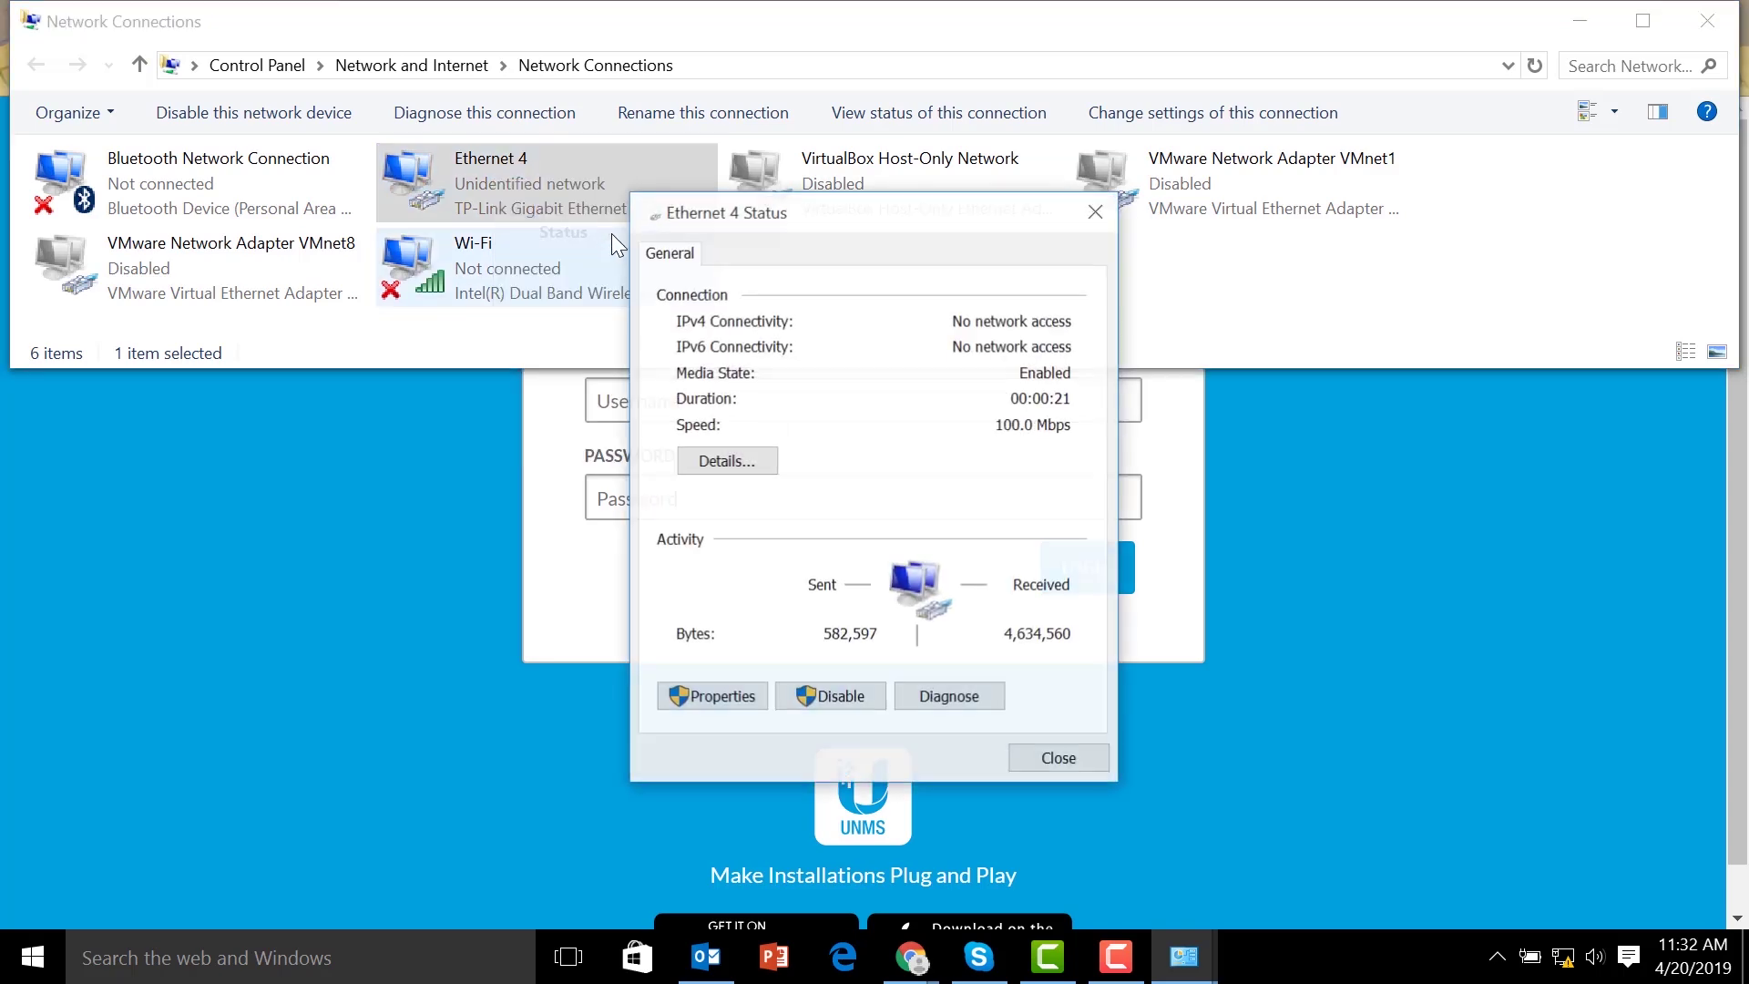
click(756, 460)
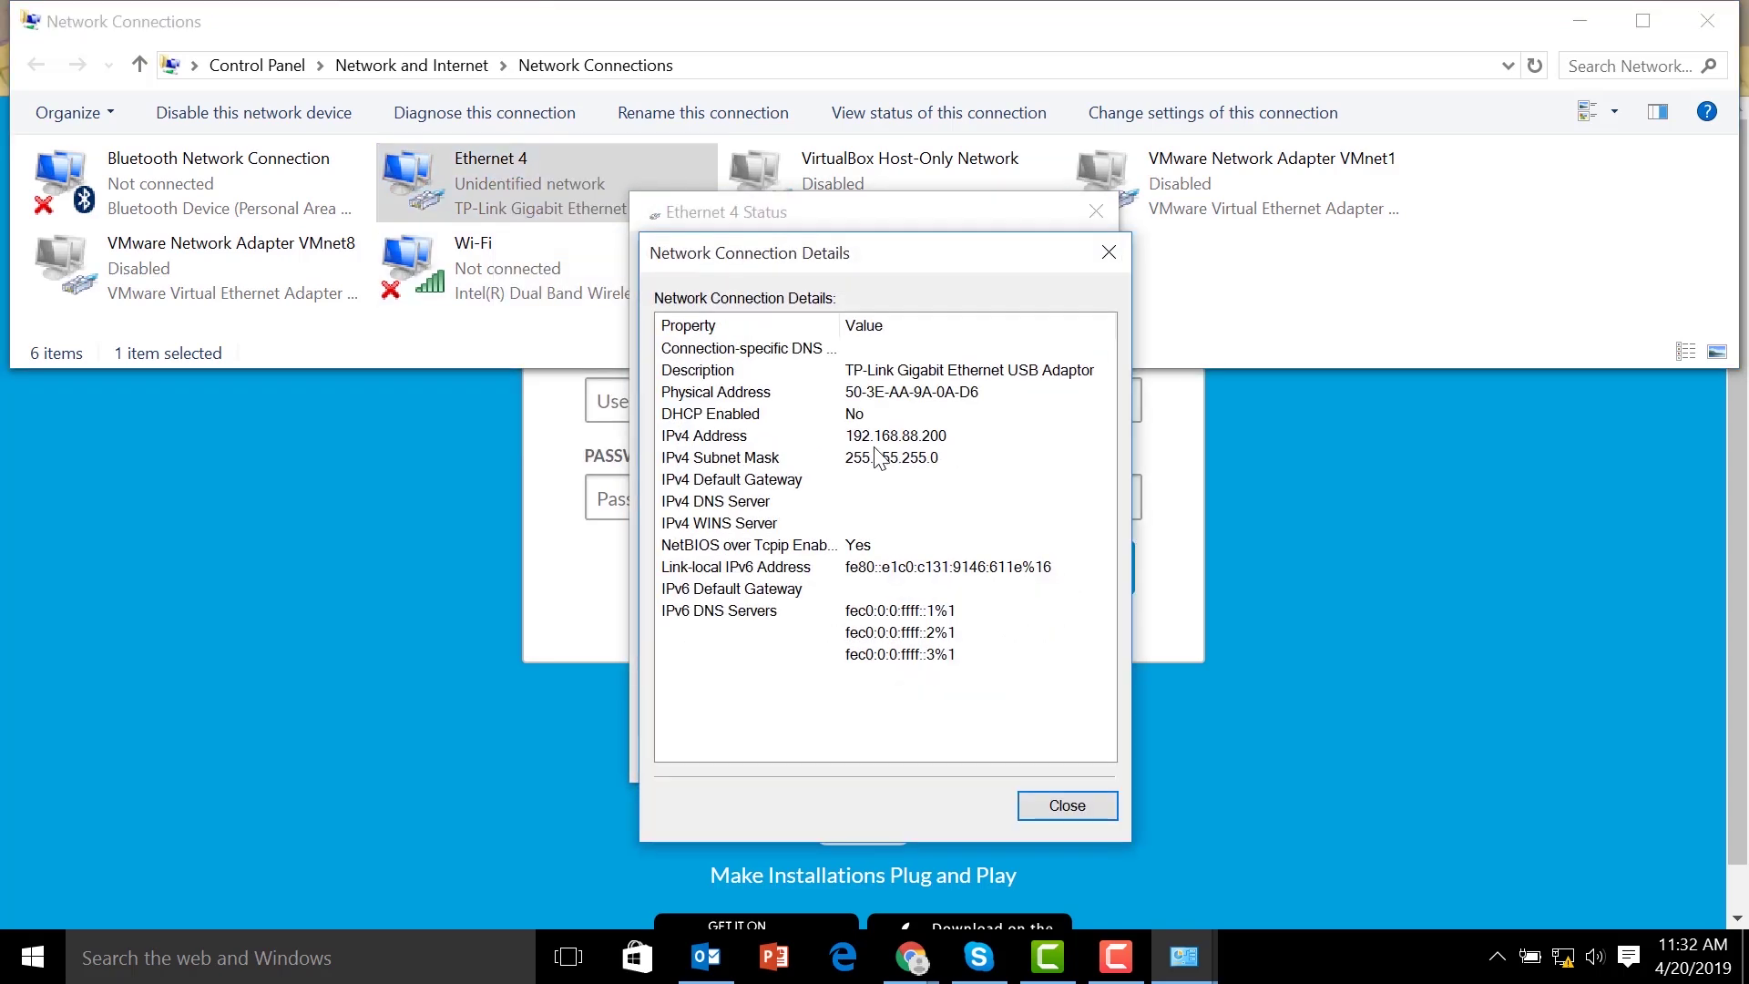
click(1110, 255)
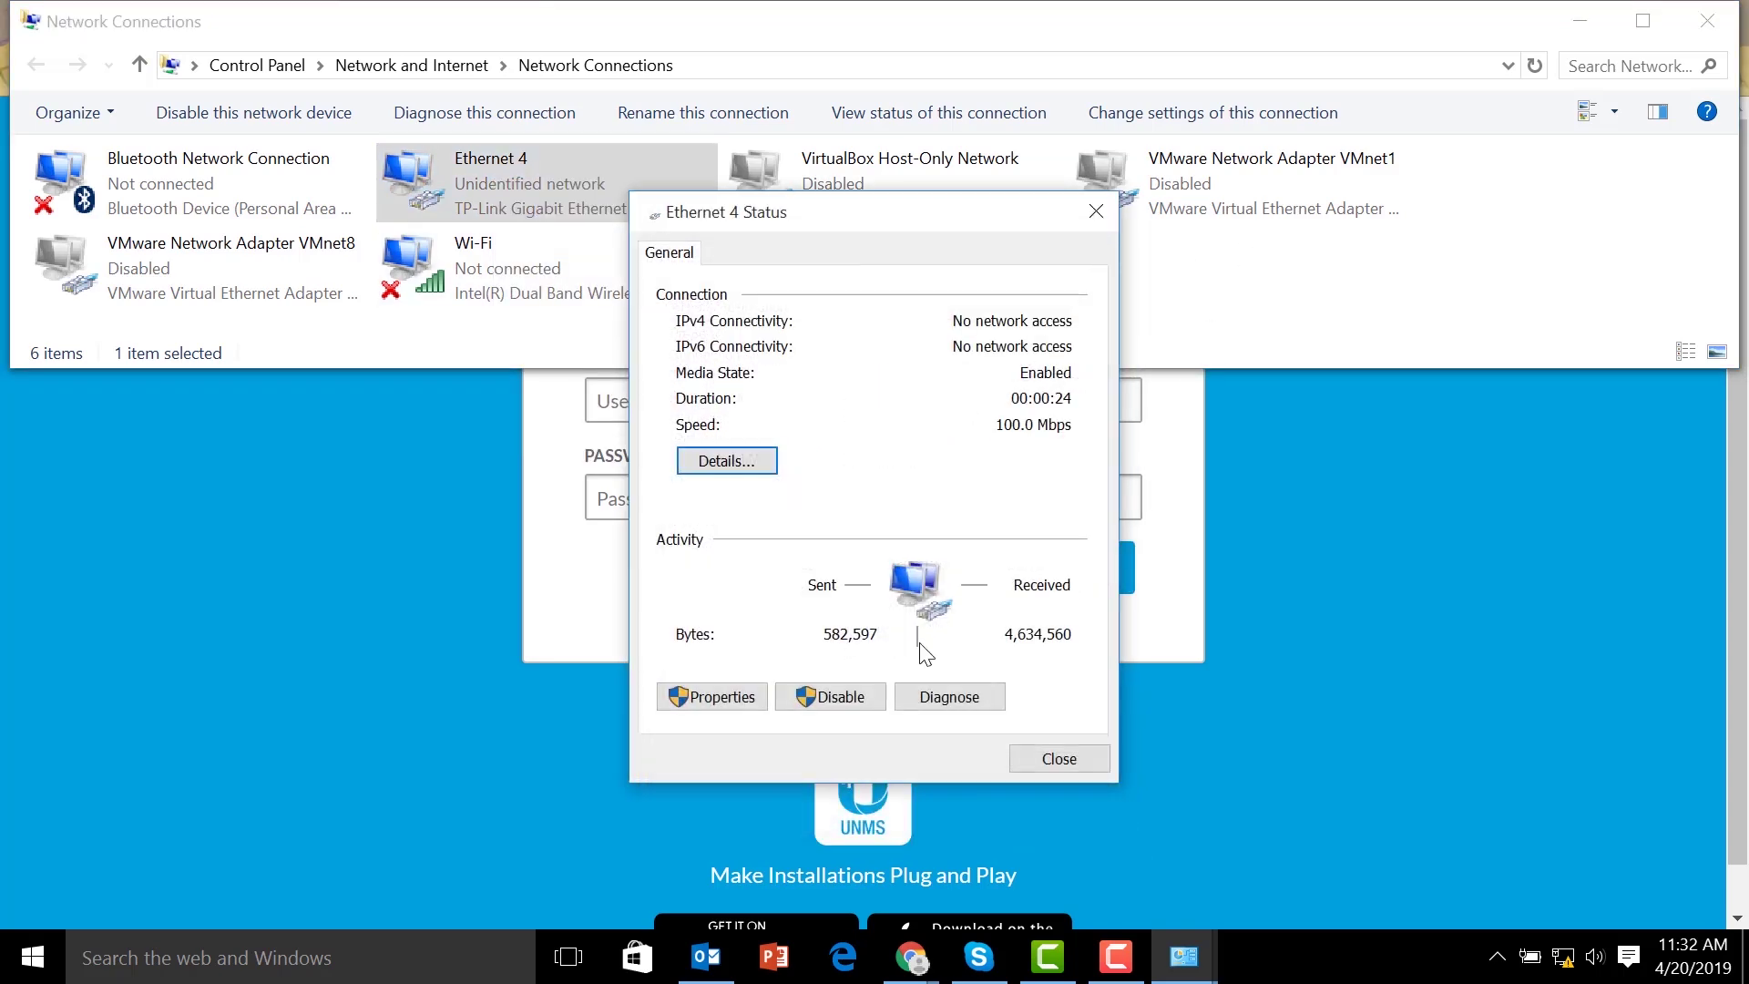
Change Ethernet 4's static IPv4 address to 192.168.1.200 and confirm the dialogs
click(719, 699)
double_click(796, 572)
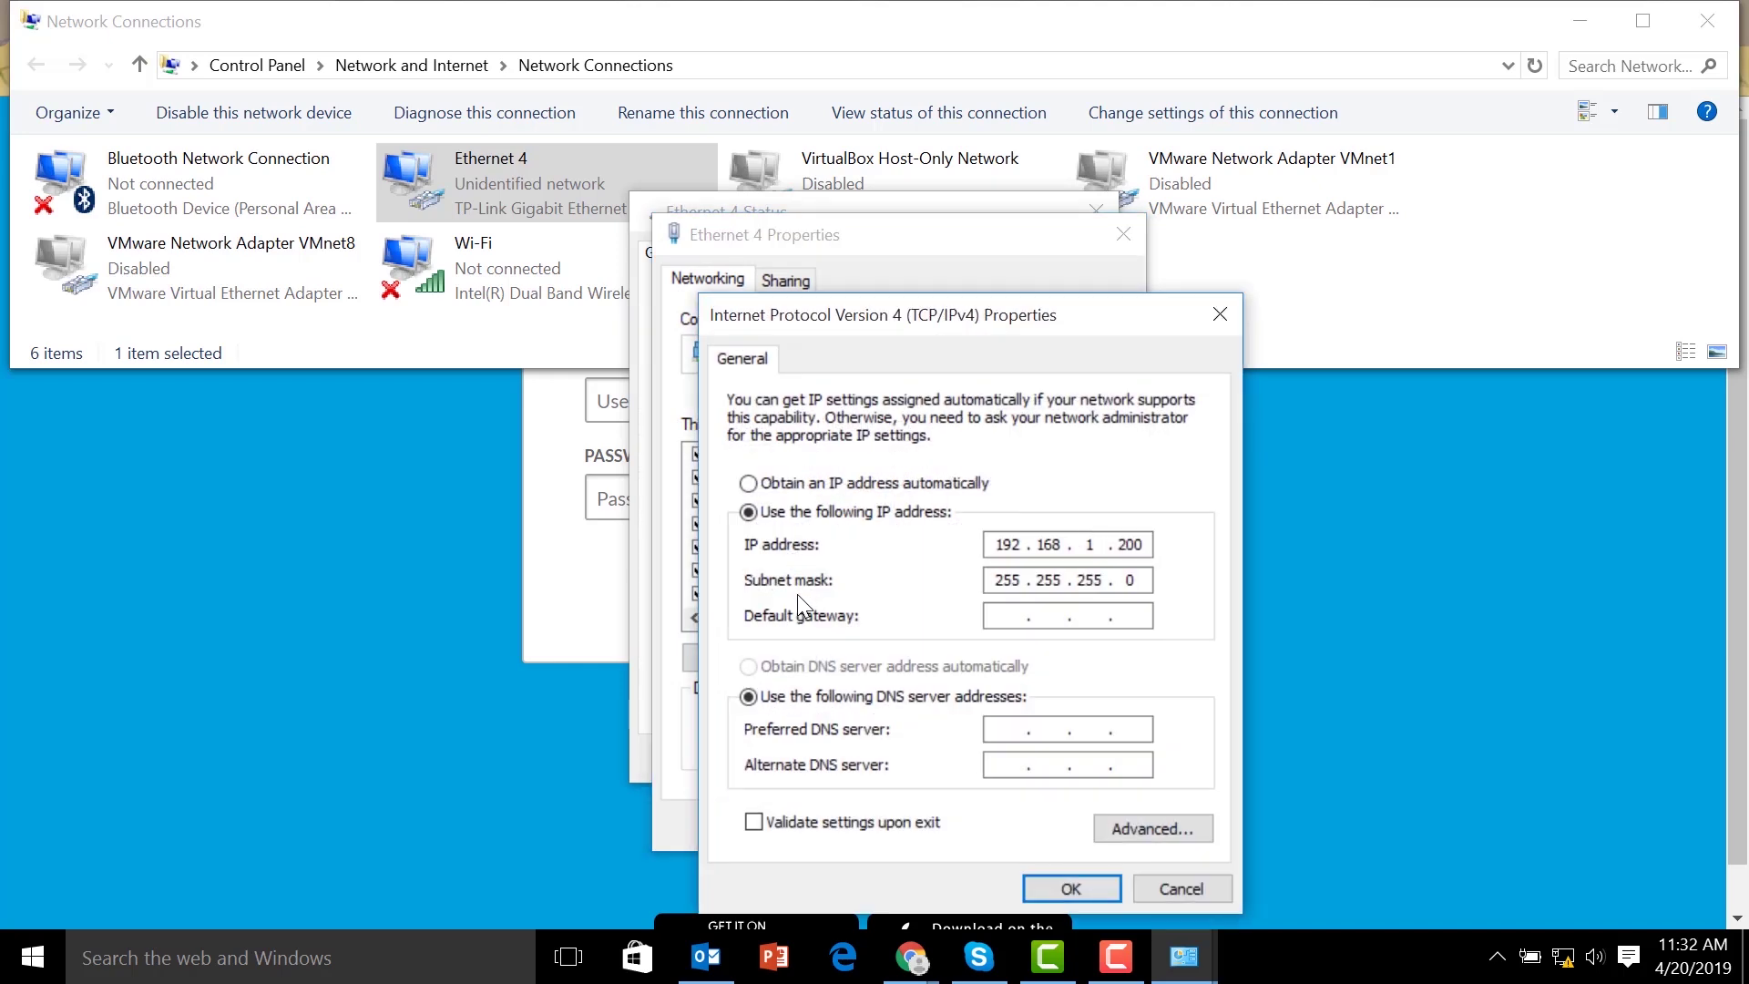
key(BackSpace)
key(Return)
key(Return)
key(alt+Tab)
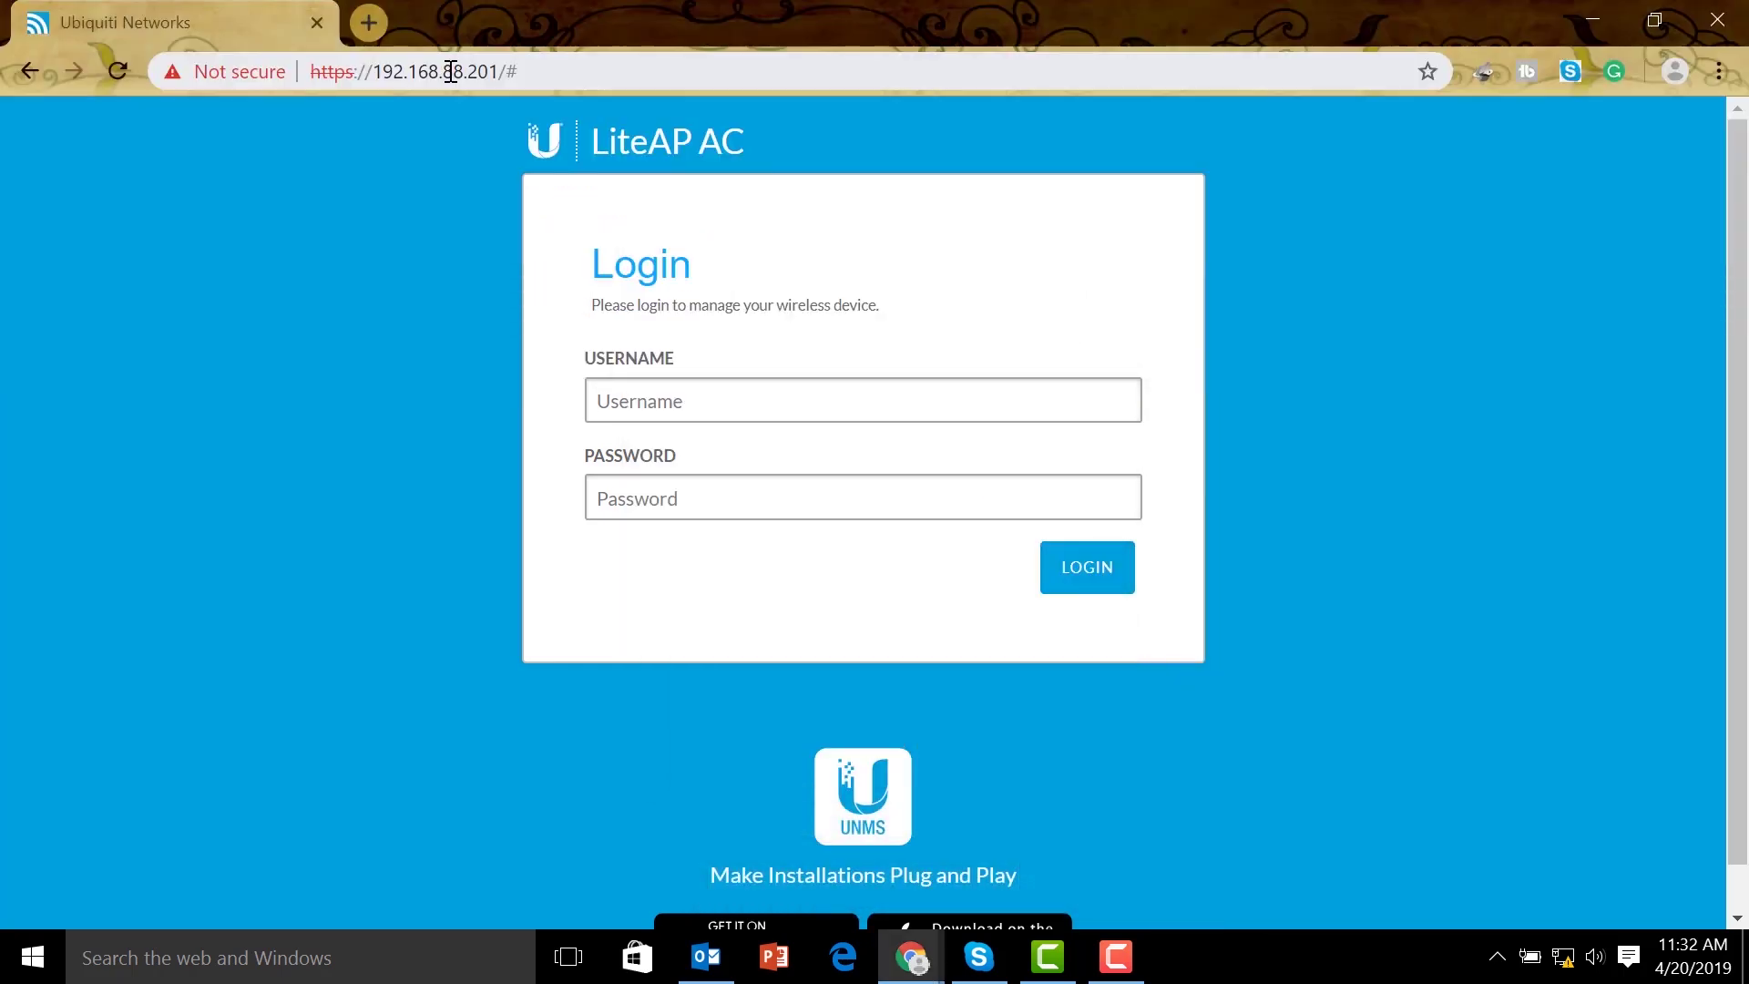
drag(454, 71, 569, 71)
text(1.20)
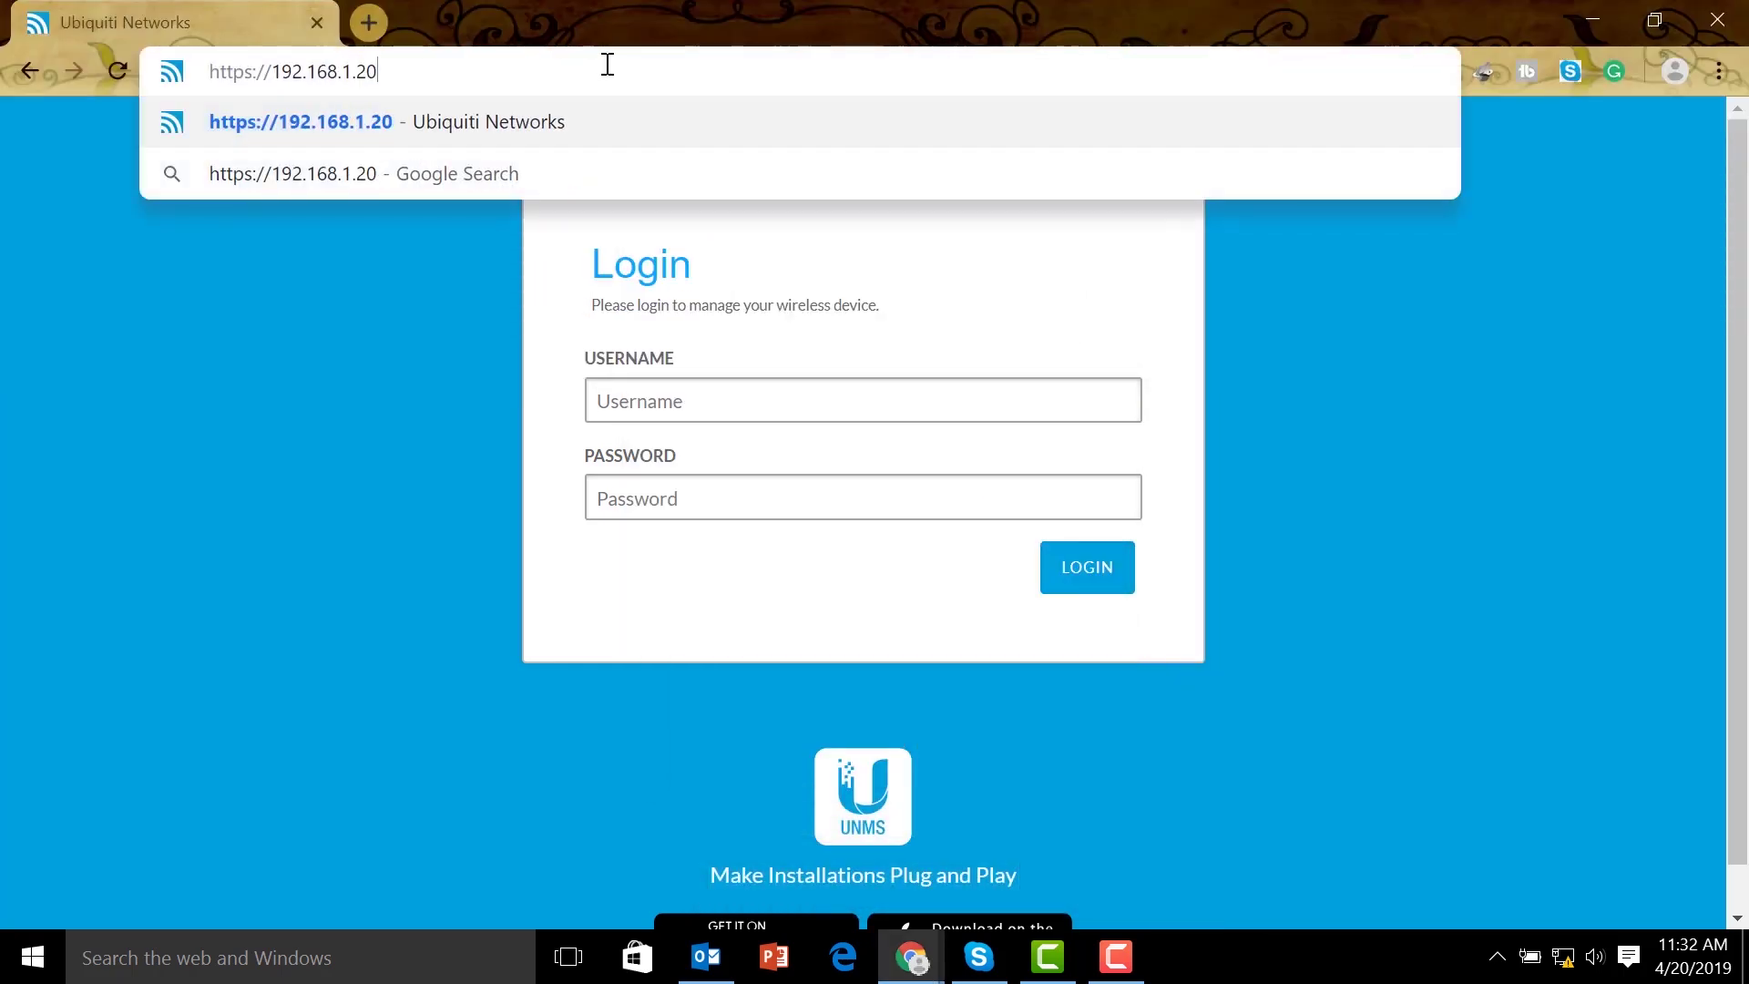
key(Return)
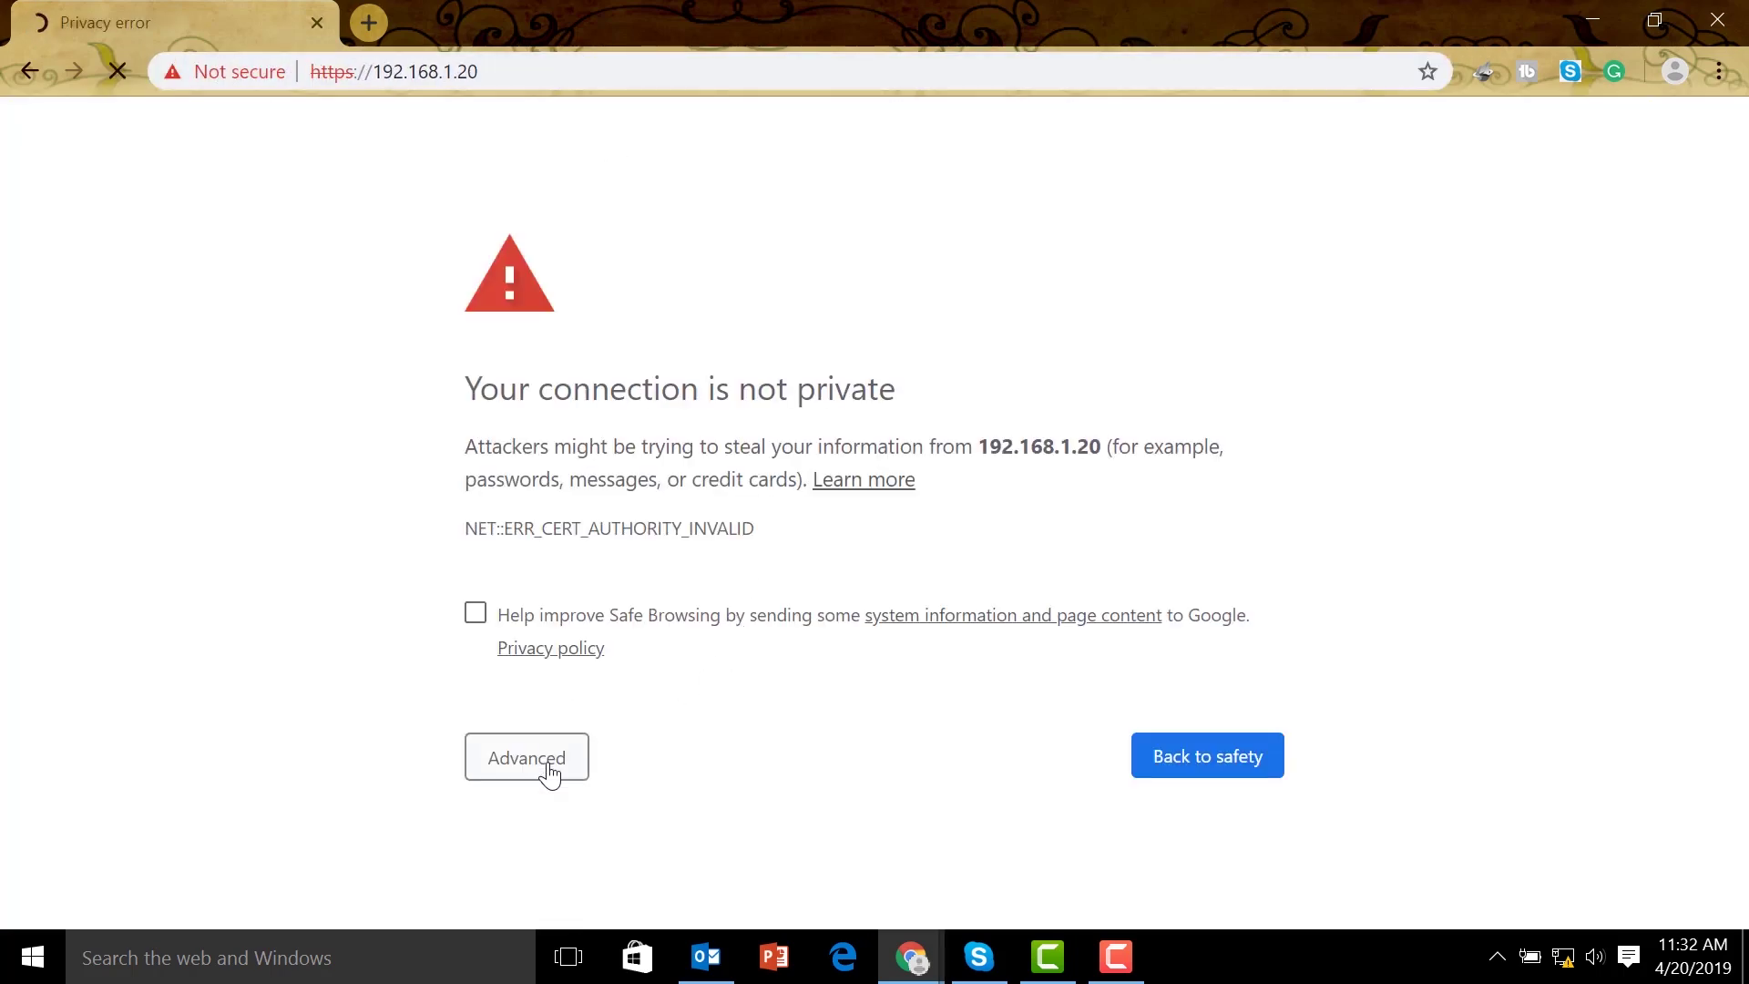
Proceed past the certificate warning, sign in to the LiteBeam M5, and view its Network settings
click(550, 766)
scroll(777, 637, down, 1)
click(636, 848)
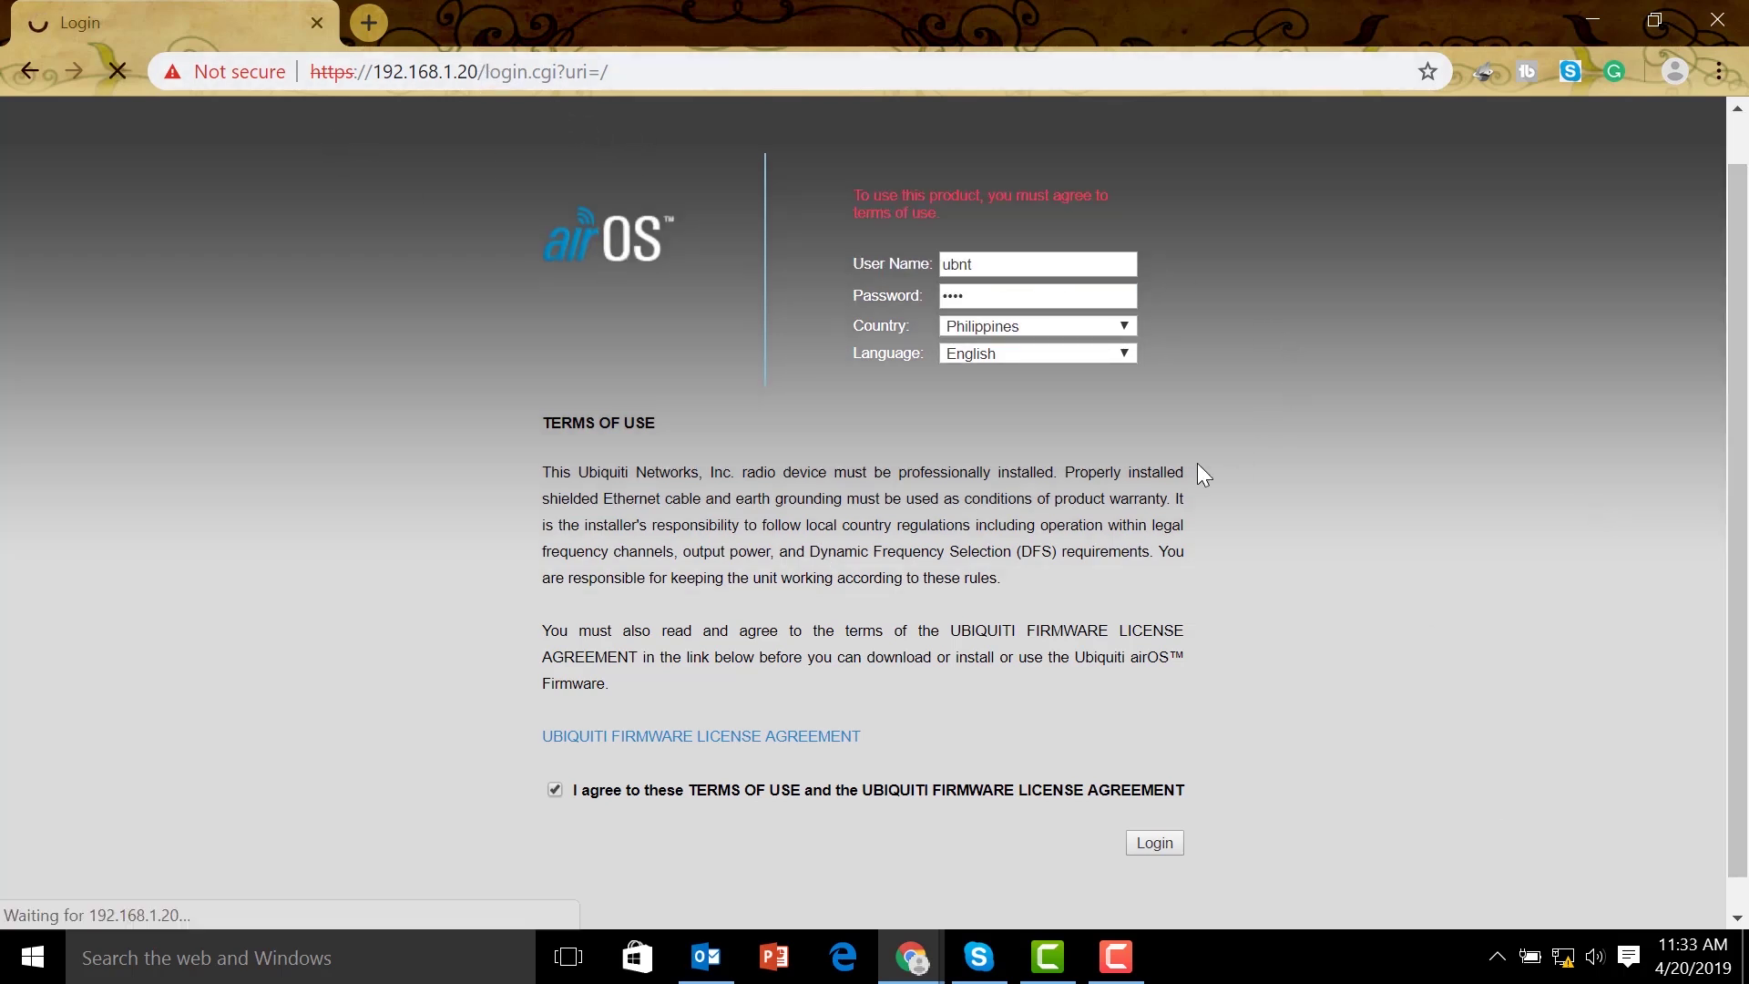
click(1155, 844)
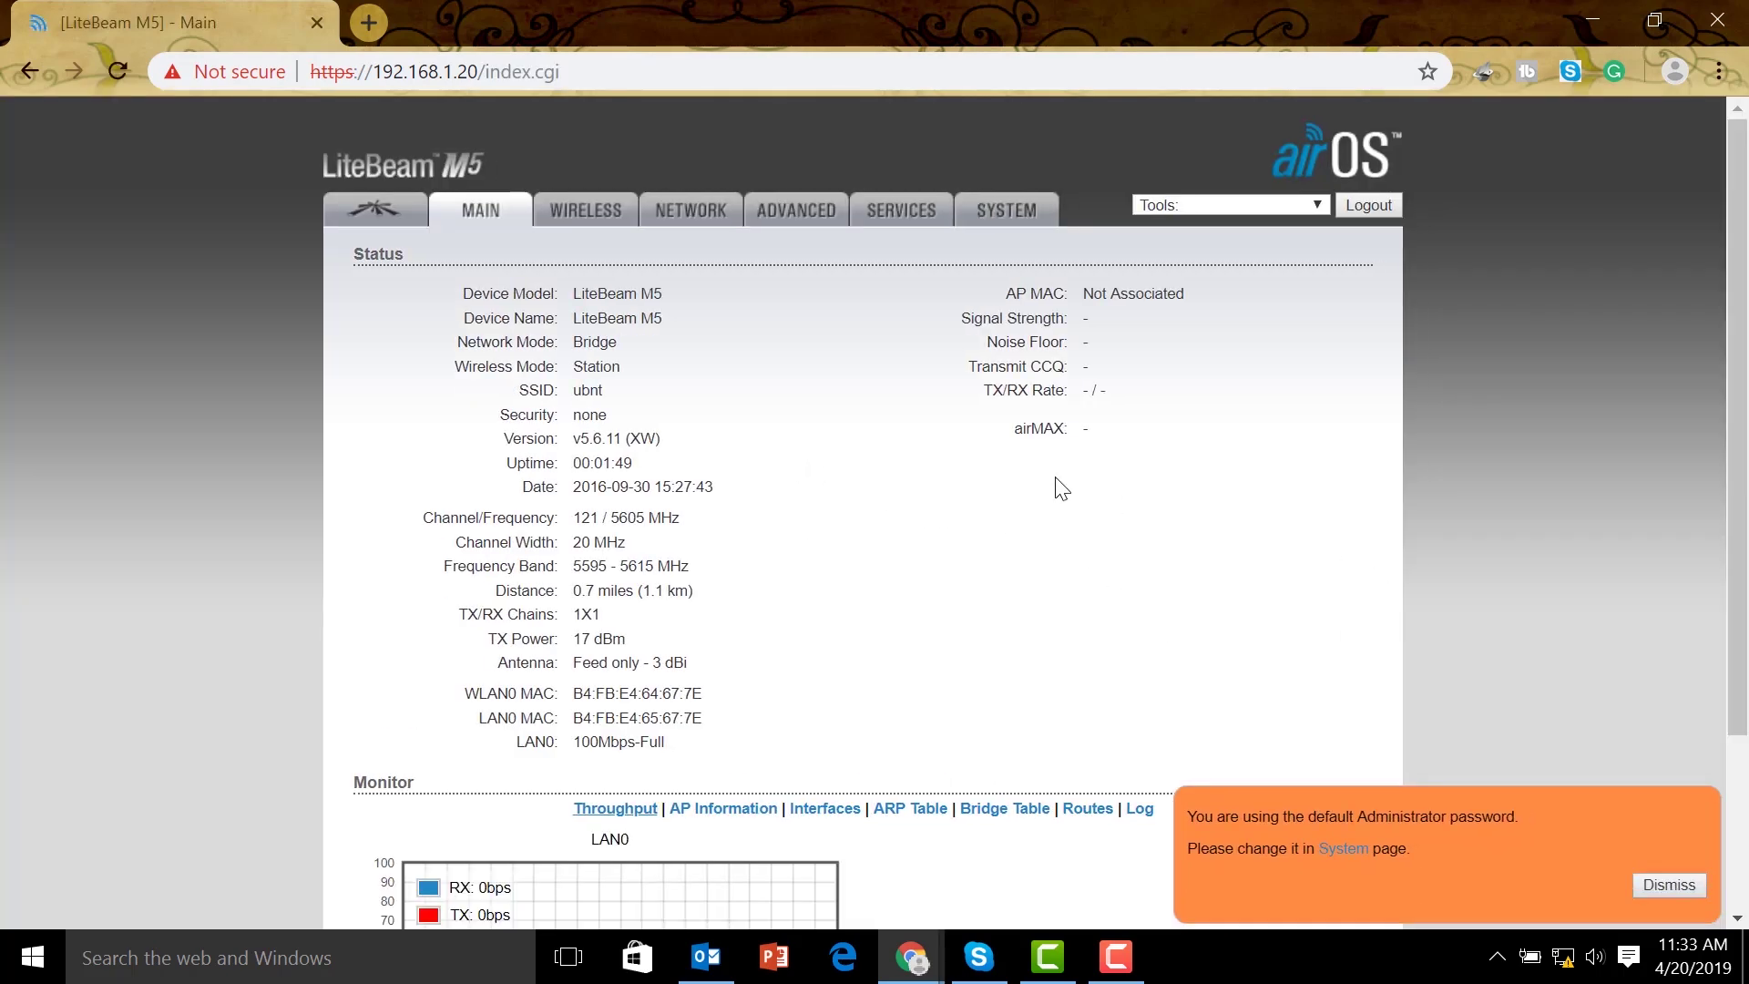
click(685, 213)
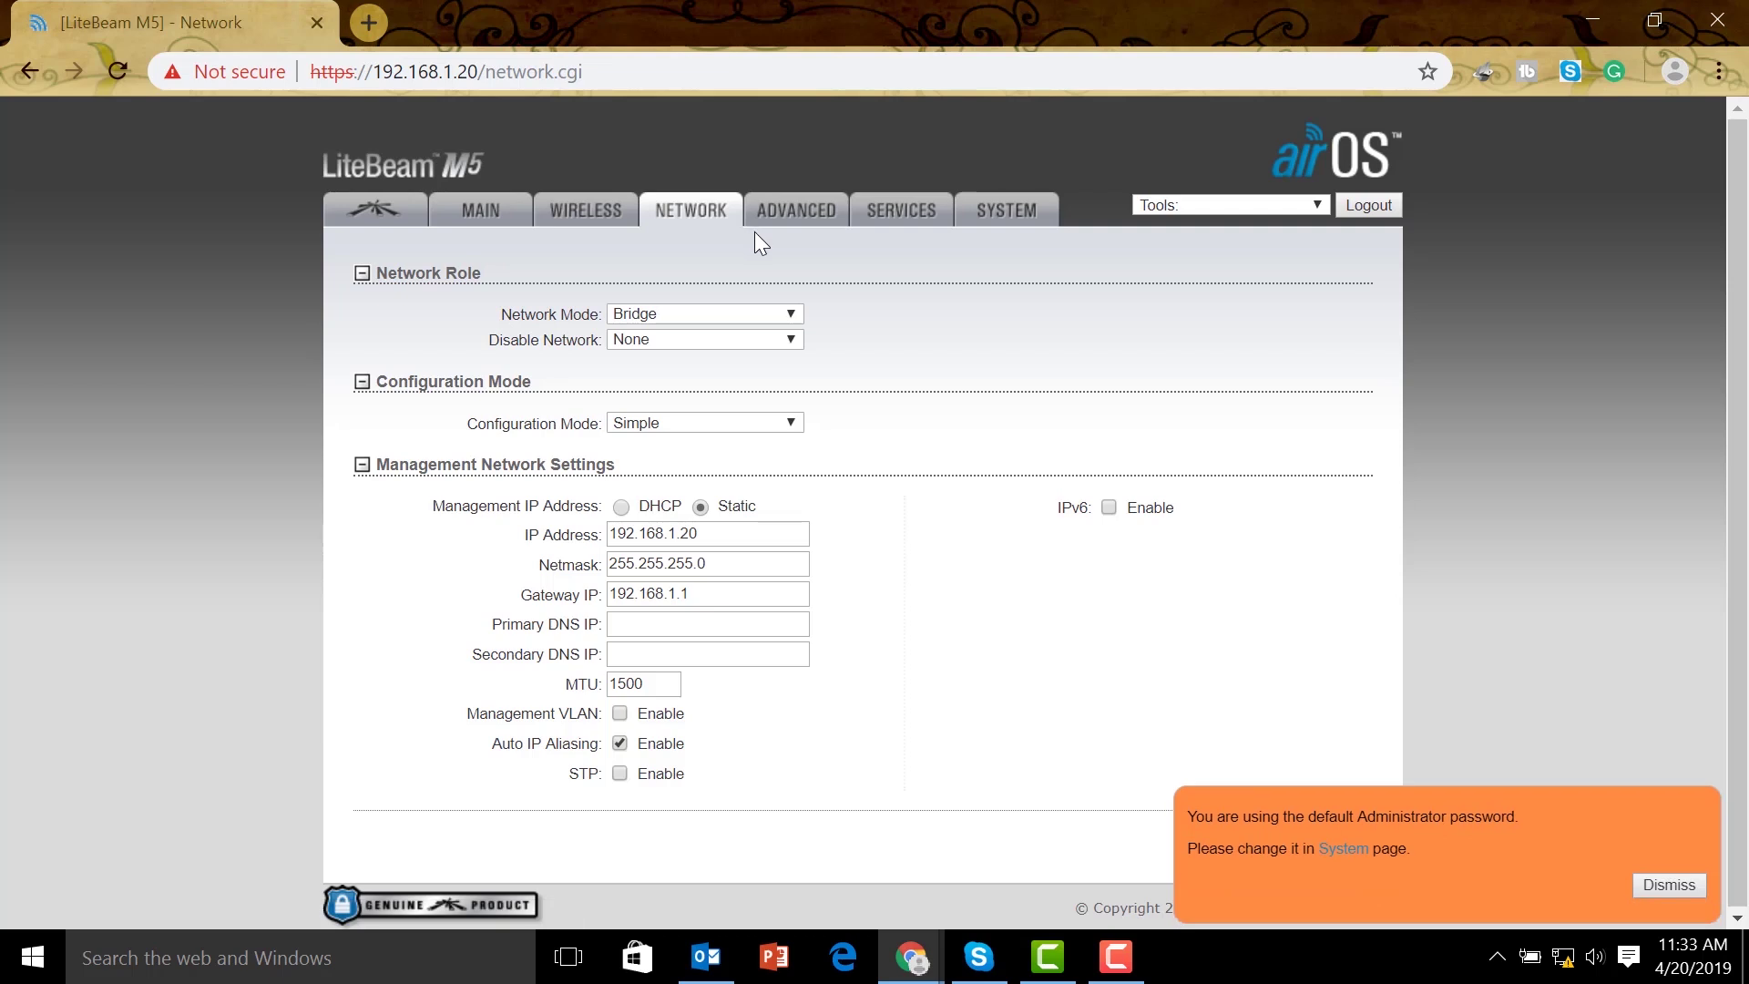
Replace the LiteBeam M5 gateway 192.168.1.1 with 192.168.88.1 and submit the network settings
click(674, 534)
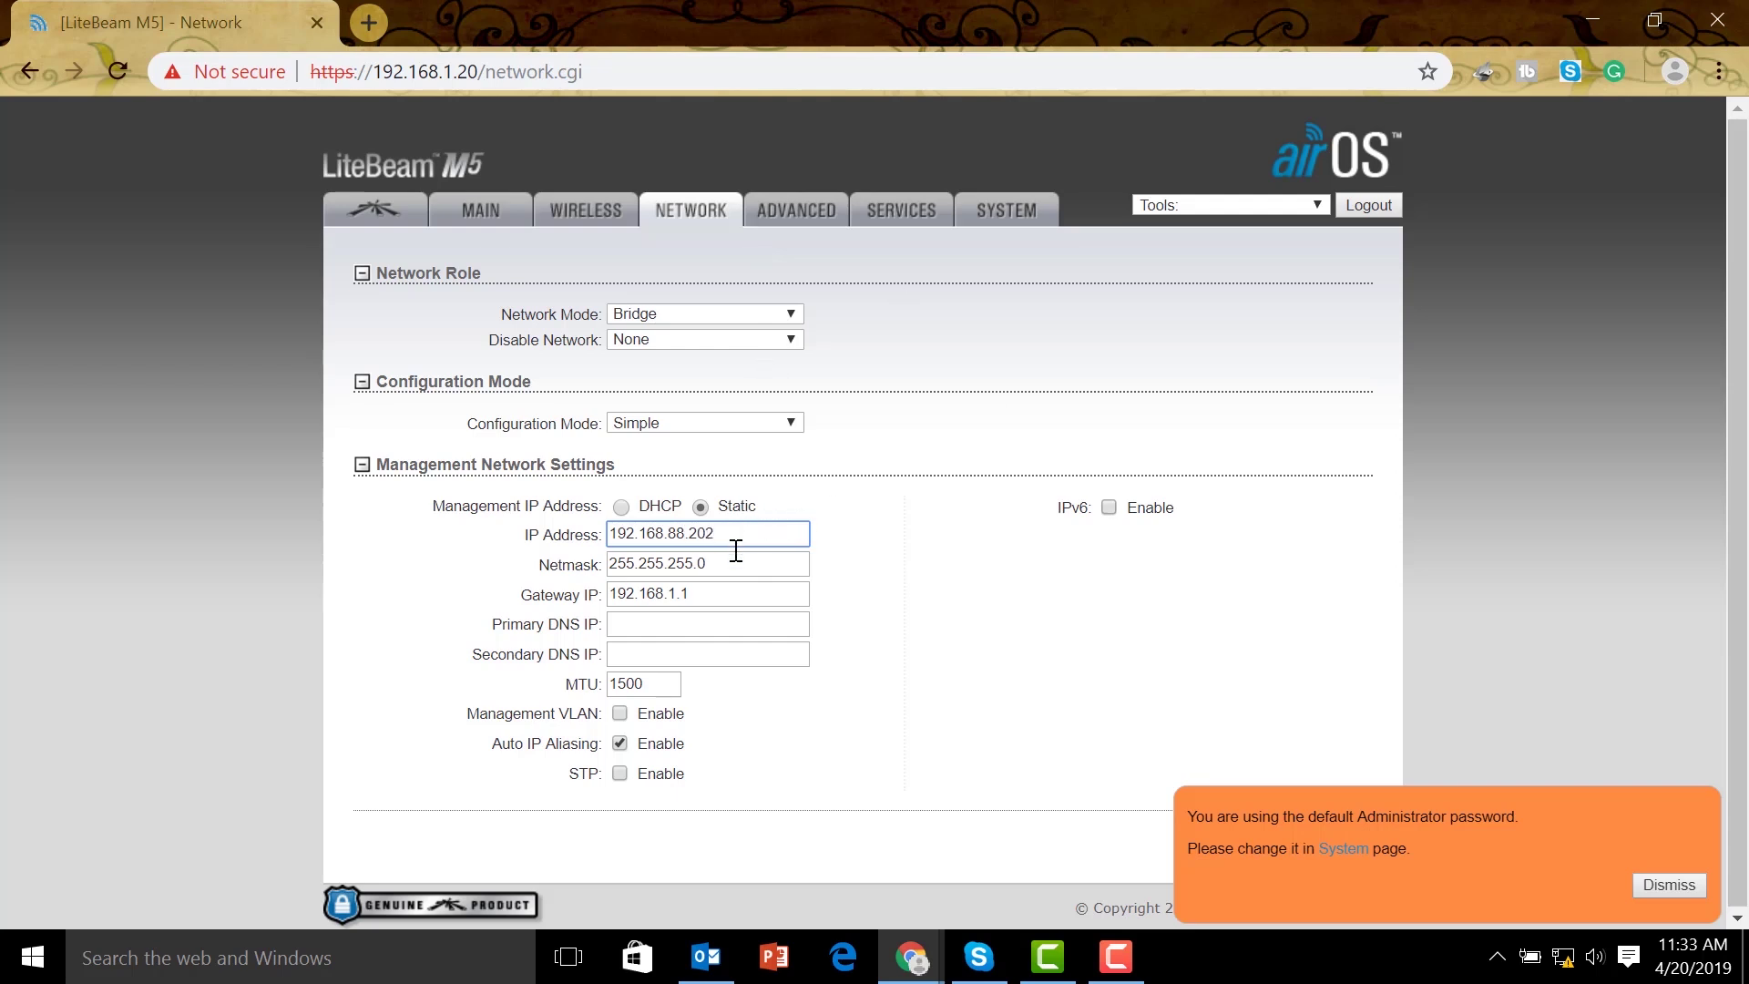
click(714, 592)
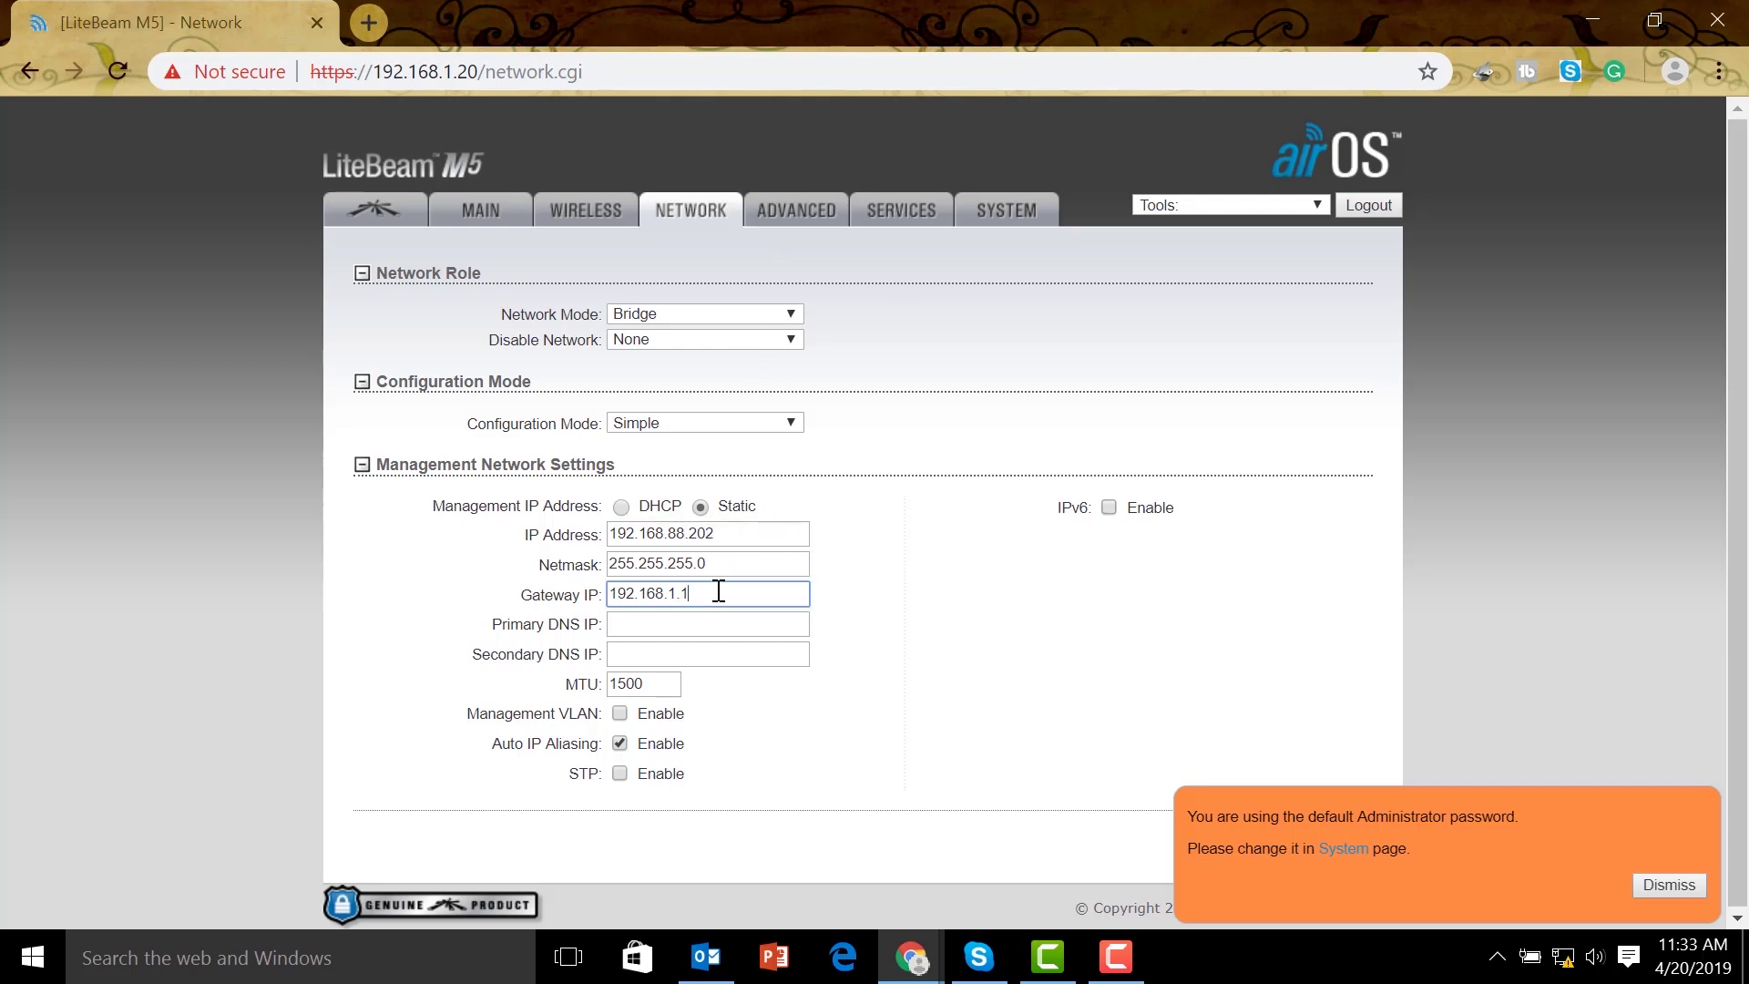
drag(714, 591, 535, 601)
key(BackSpace)
text(192.168.88.)
click(996, 602)
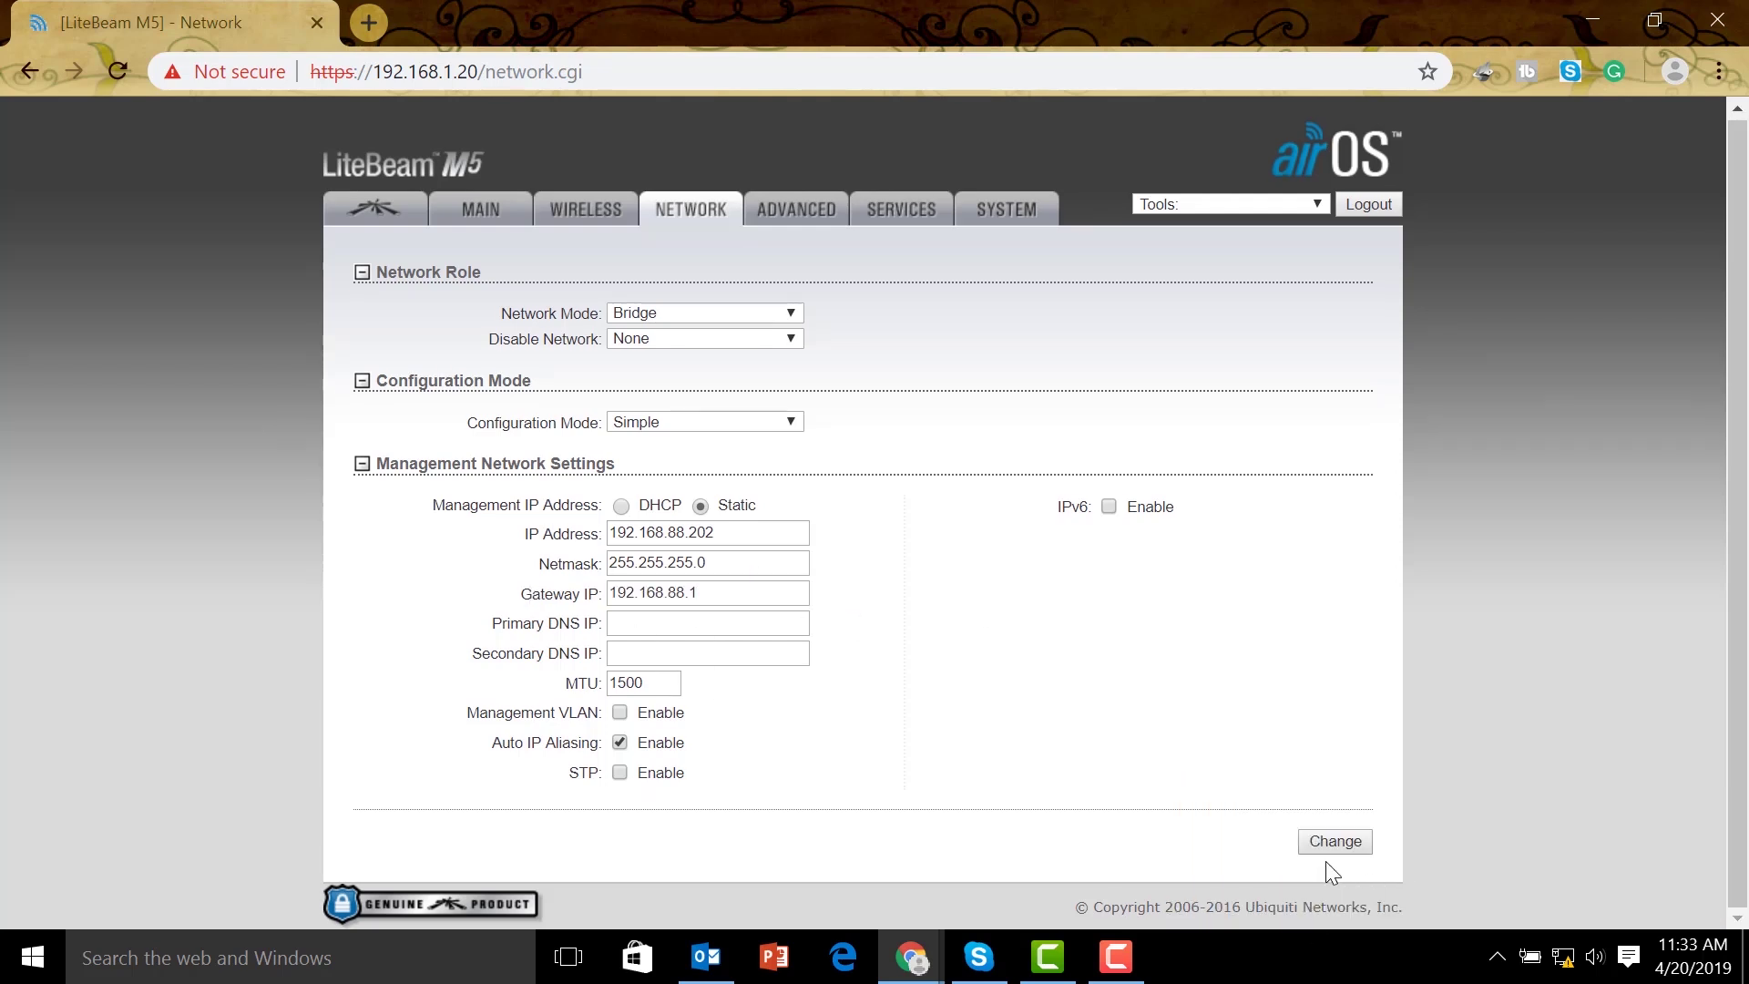
click(1336, 841)
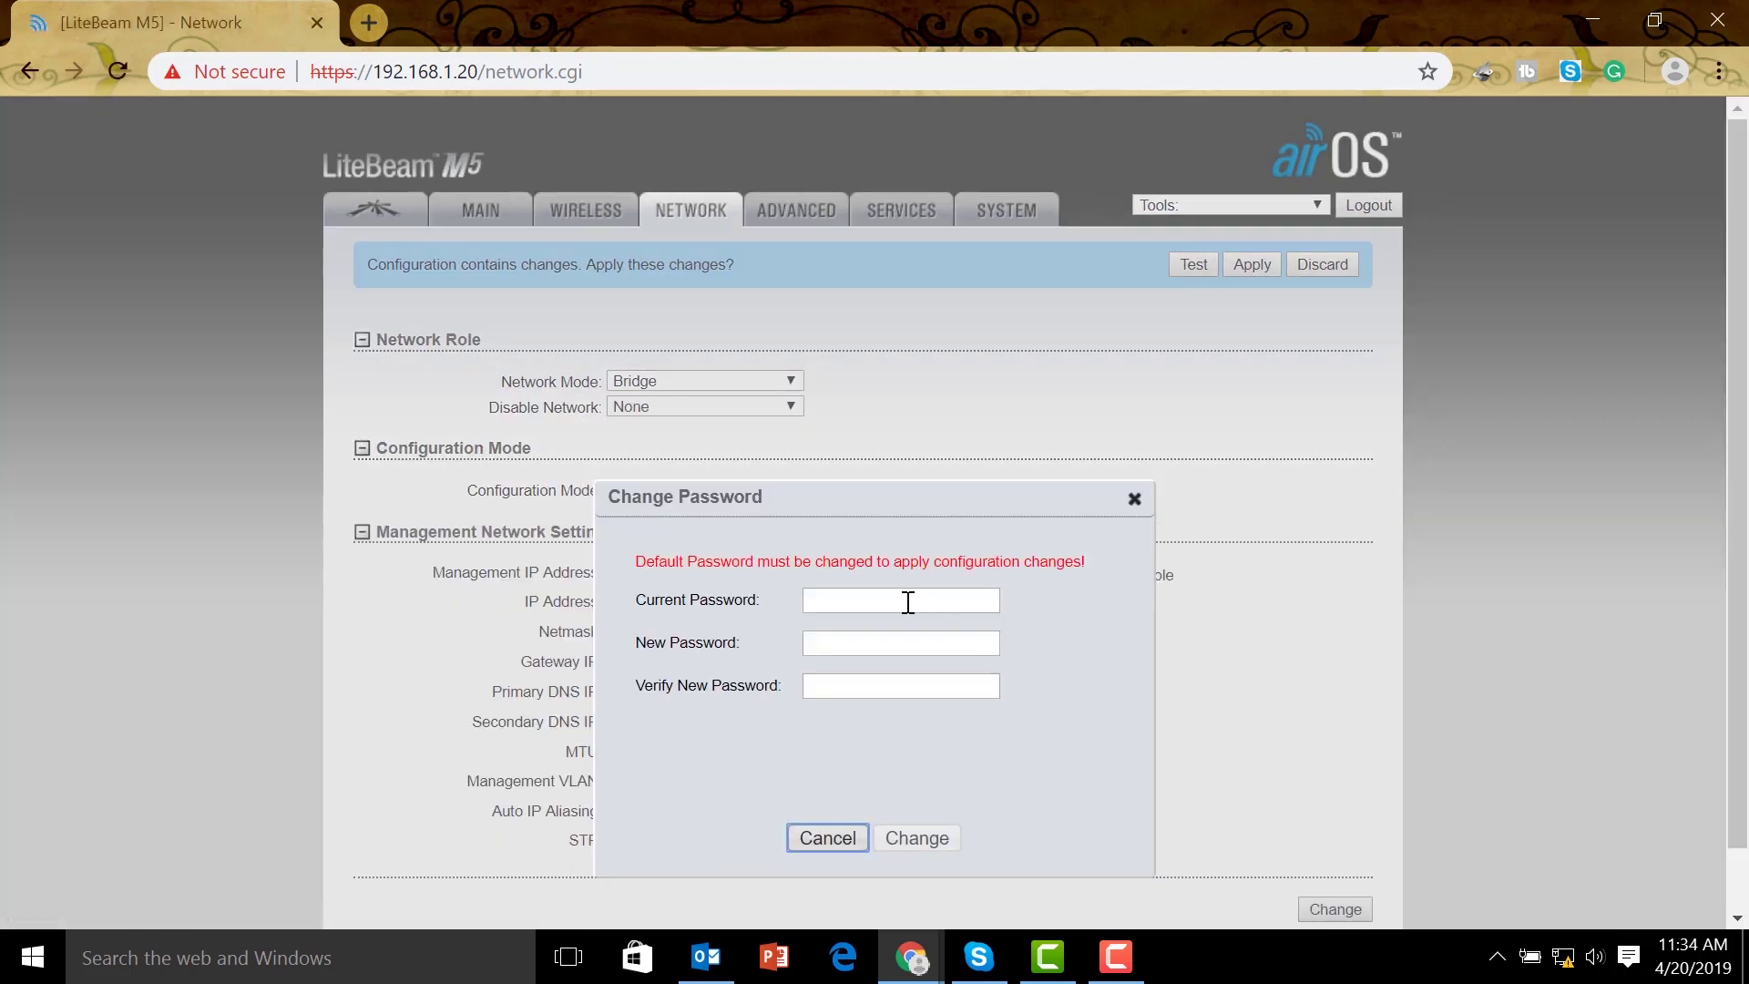
Replace the default admin password with a new one (entered twice), then save and apply the configuration
click(909, 602)
text(ub)
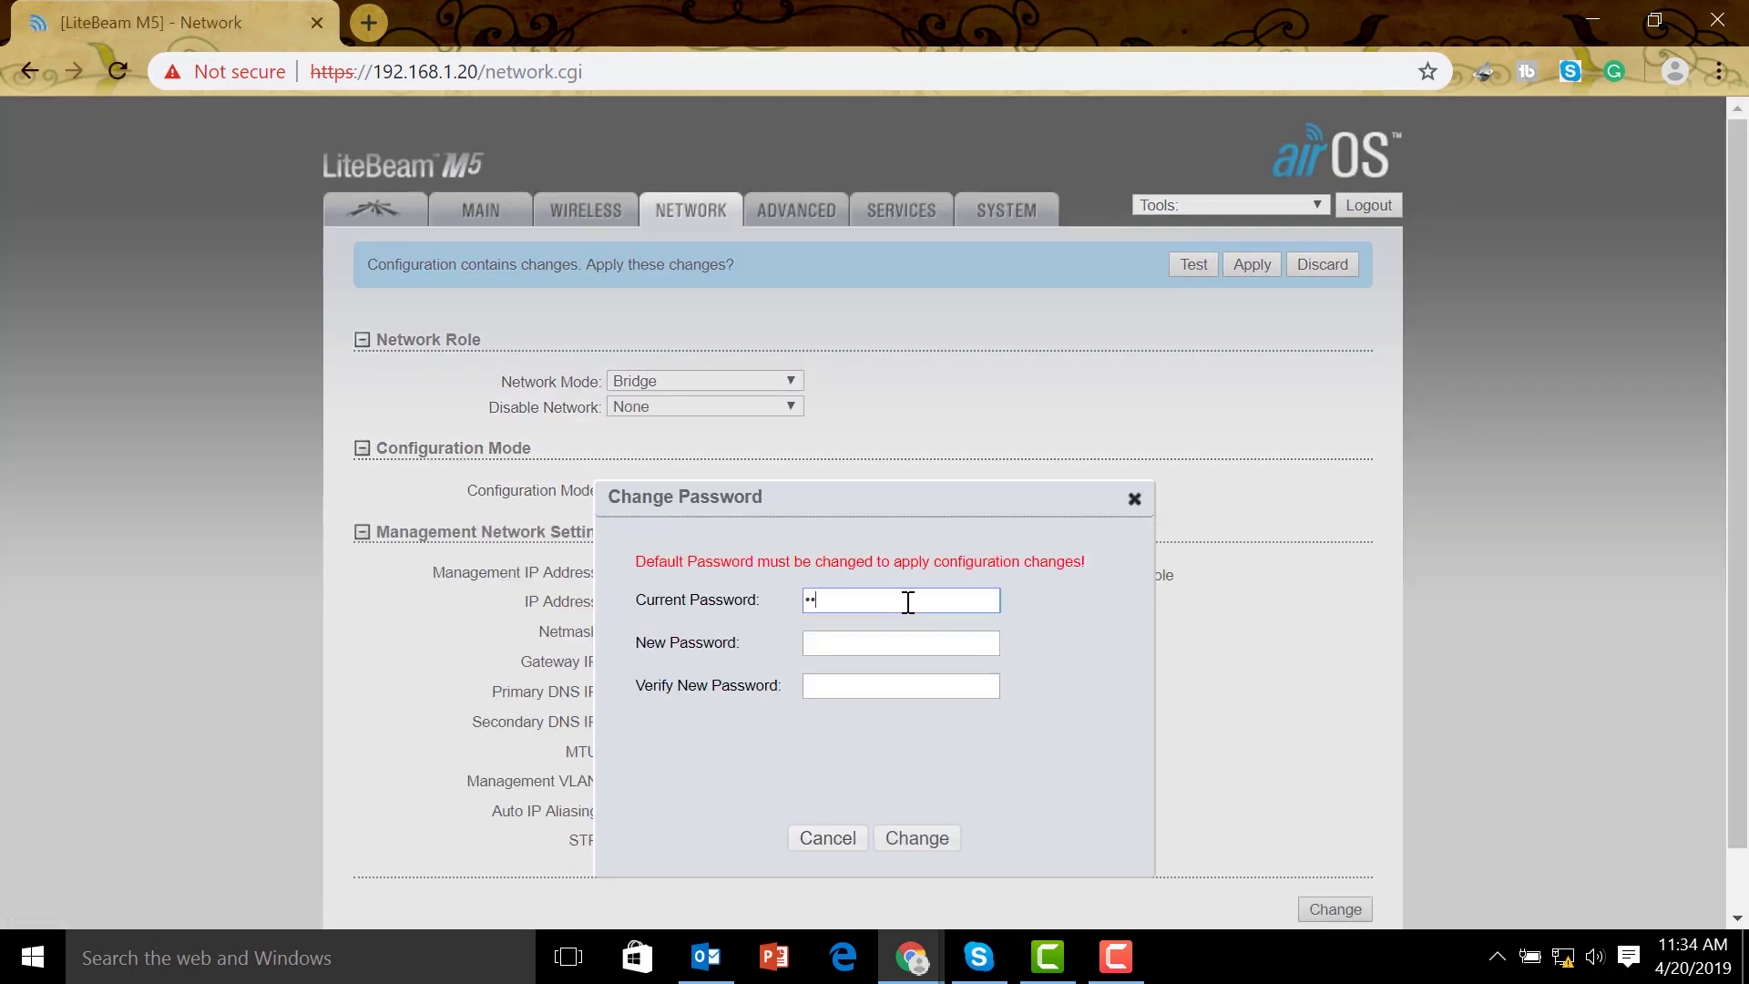
text(nt)
key(Tab)
text(admin123456)
key(Tab)
text(a)
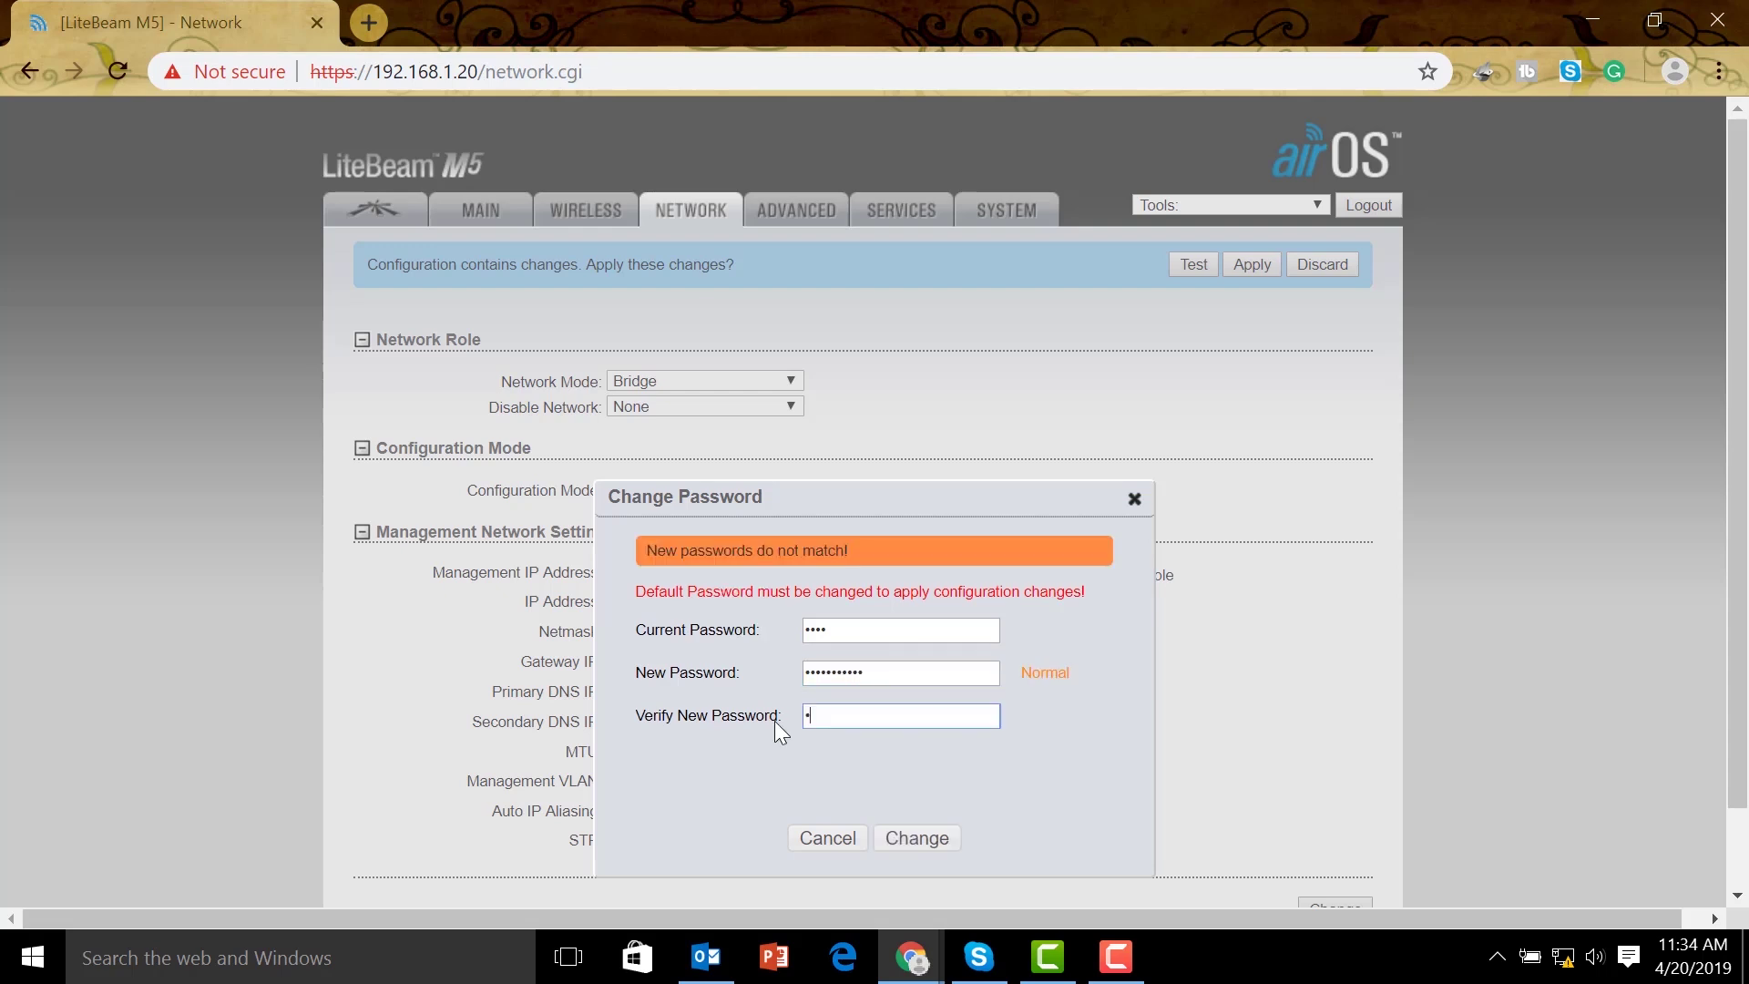
text(dmin123456)
click(916, 838)
click(1336, 843)
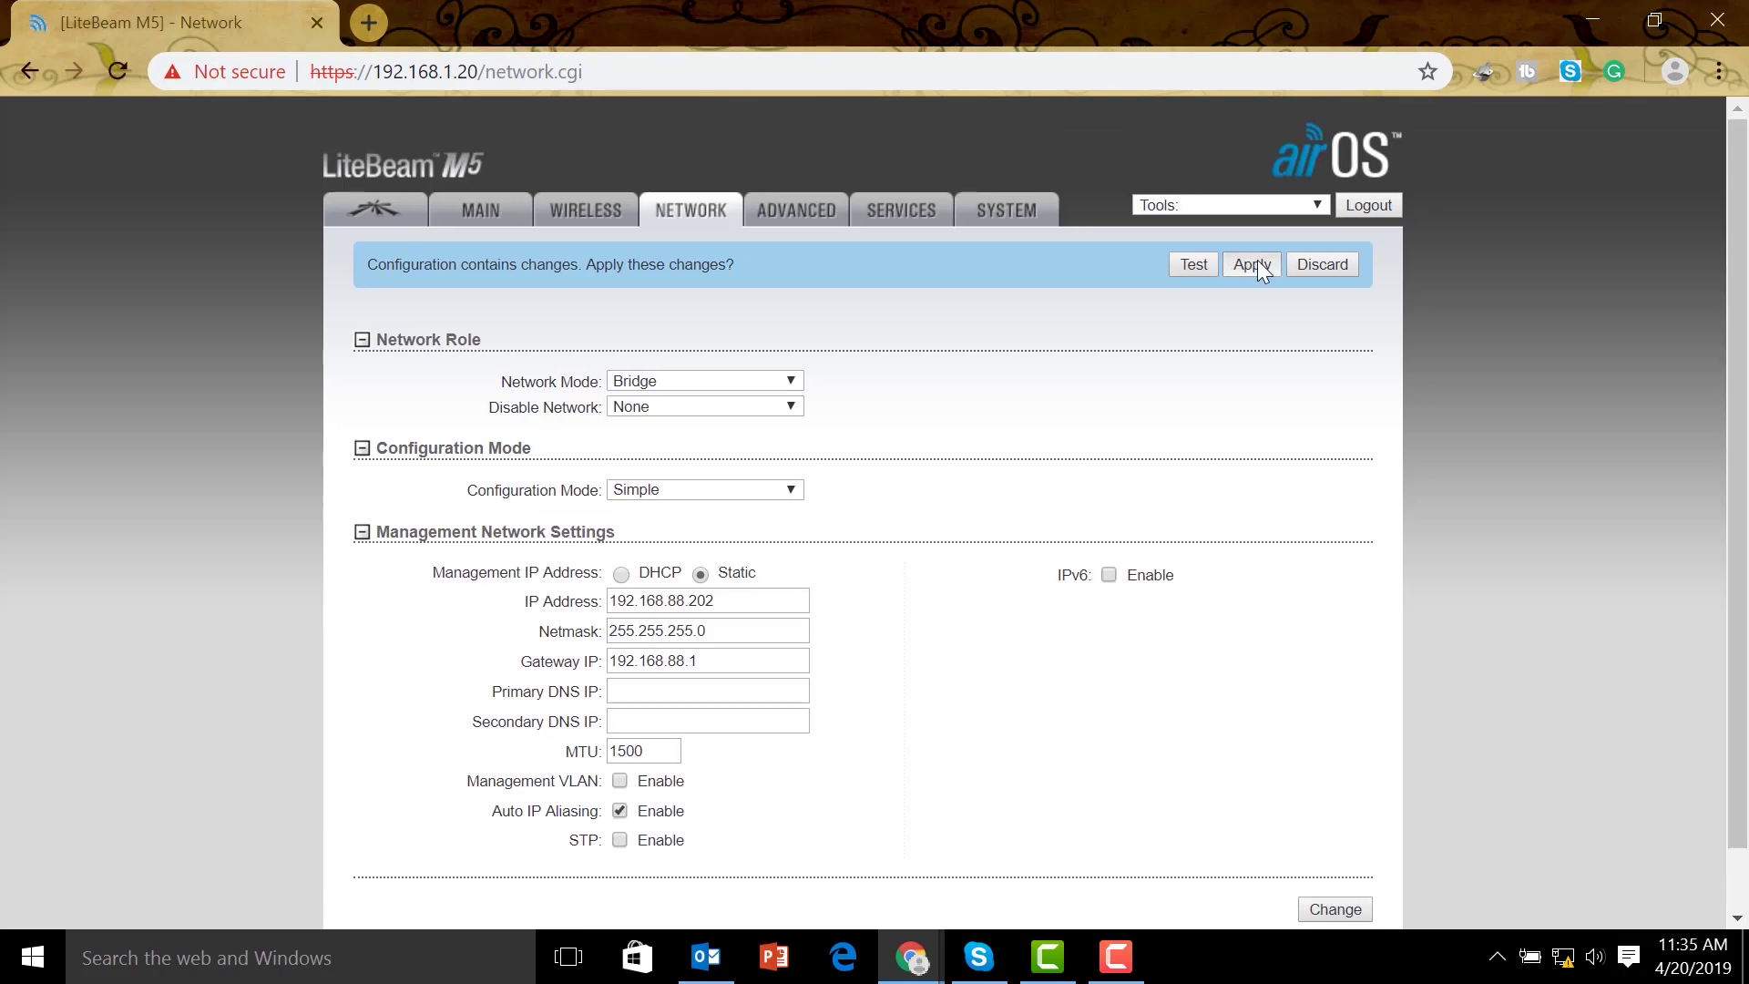
click(1257, 266)
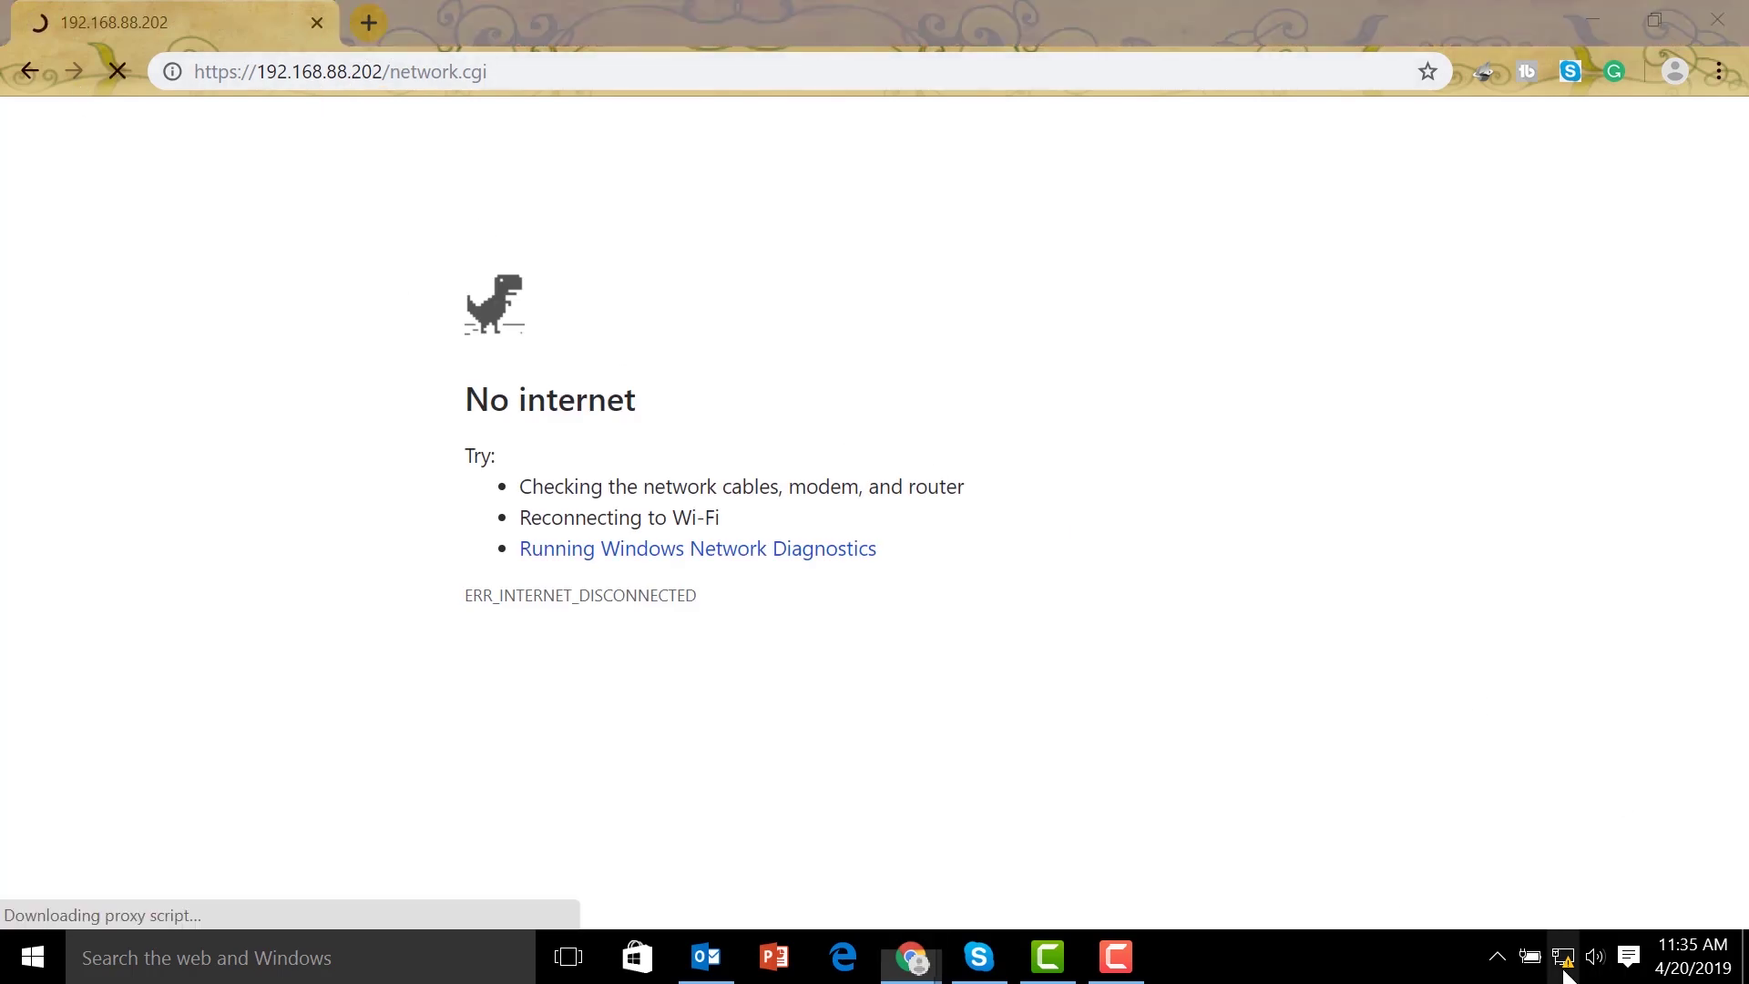
Give Ethernet 4 static IPv4 192.168.88.200, mask 255.255.255.0, then minimise the network windows
right_click(1585, 953)
click(1576, 950)
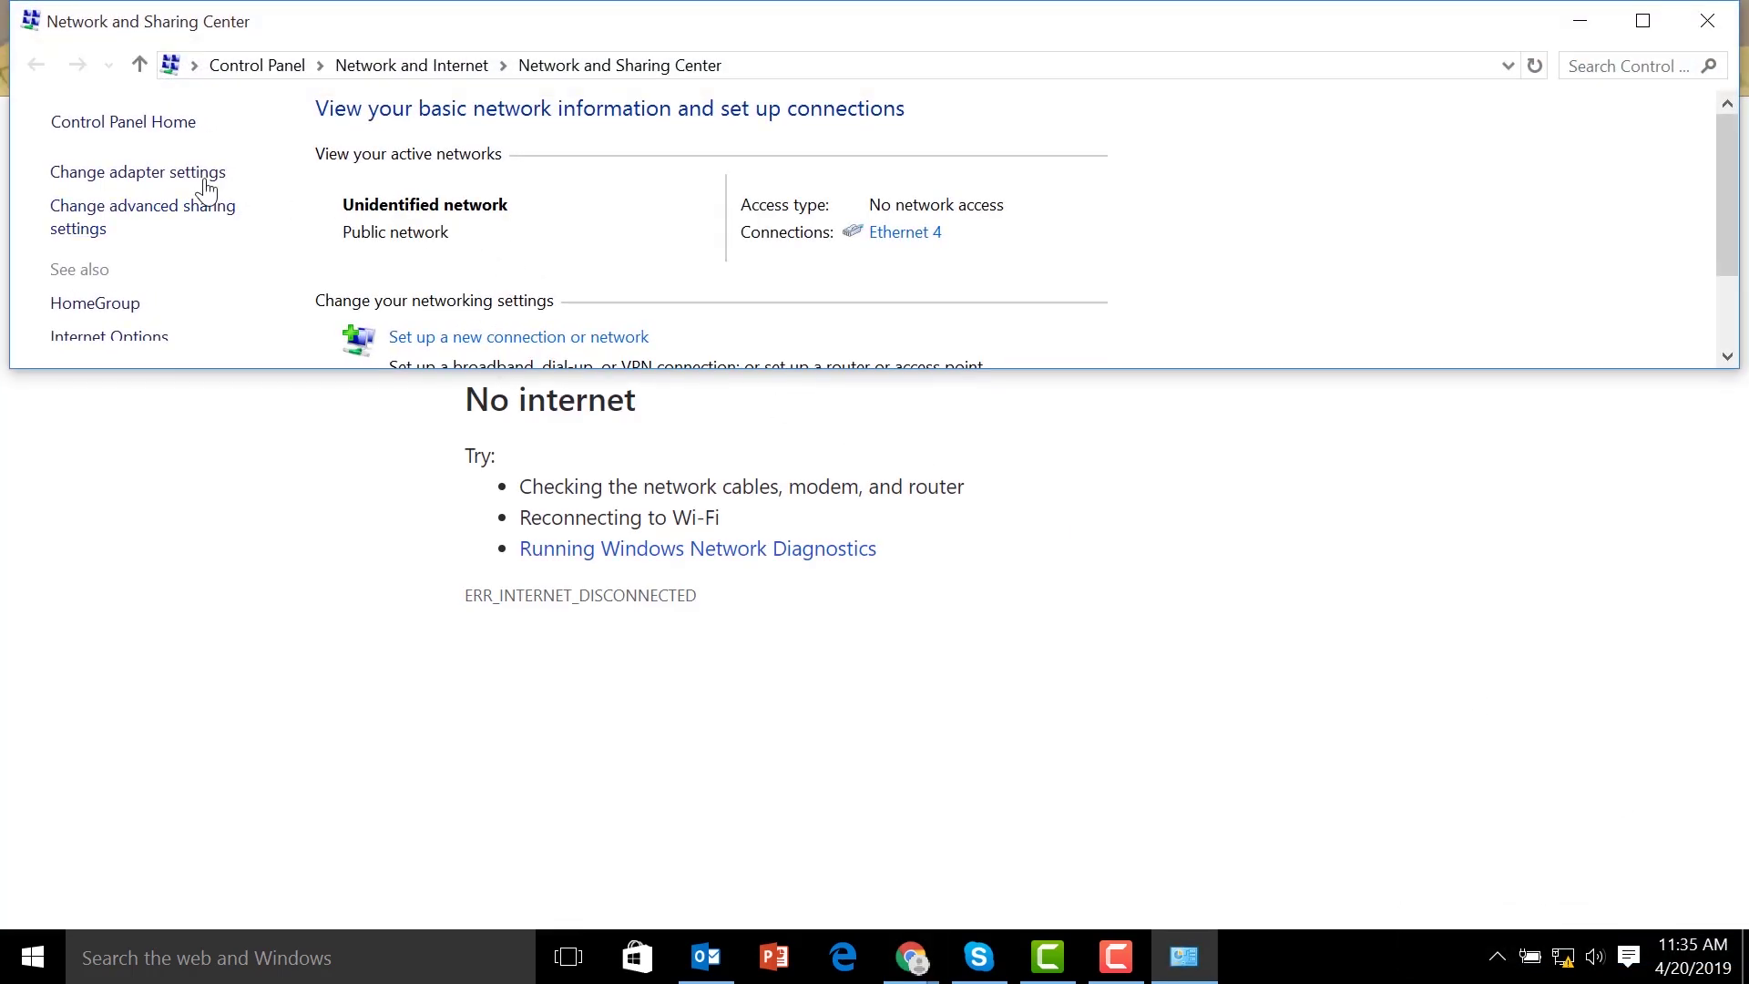
click(195, 172)
right_click(588, 195)
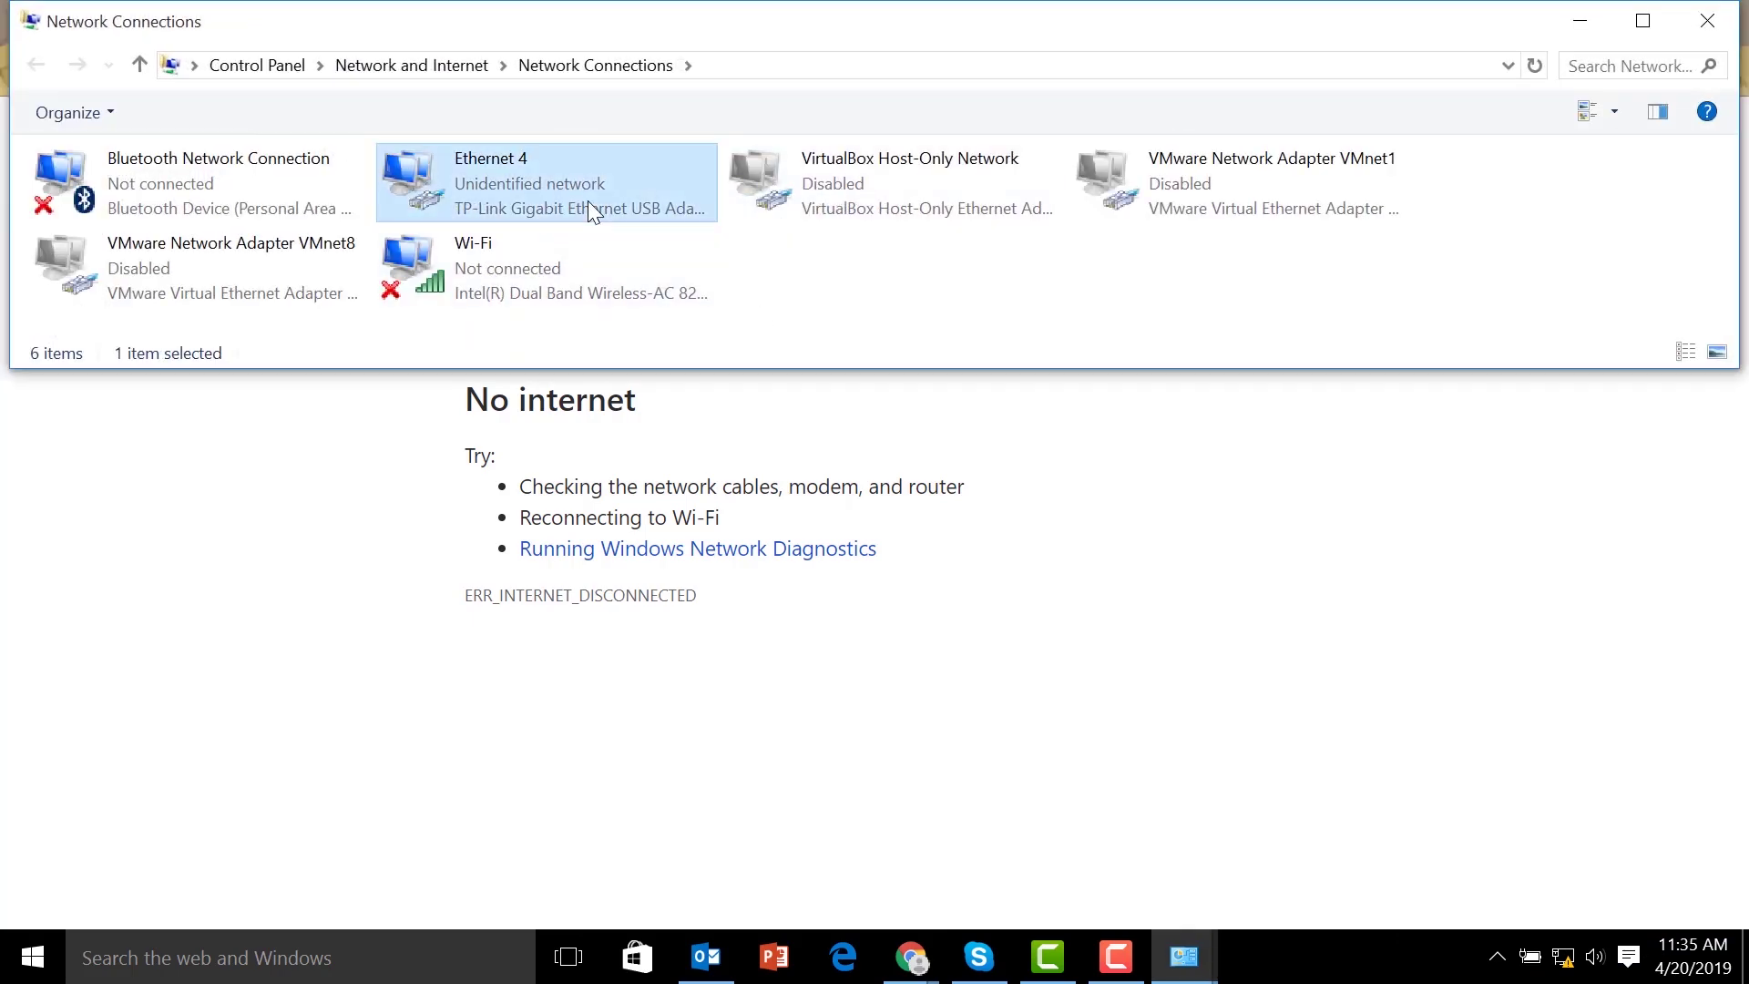
click(706, 460)
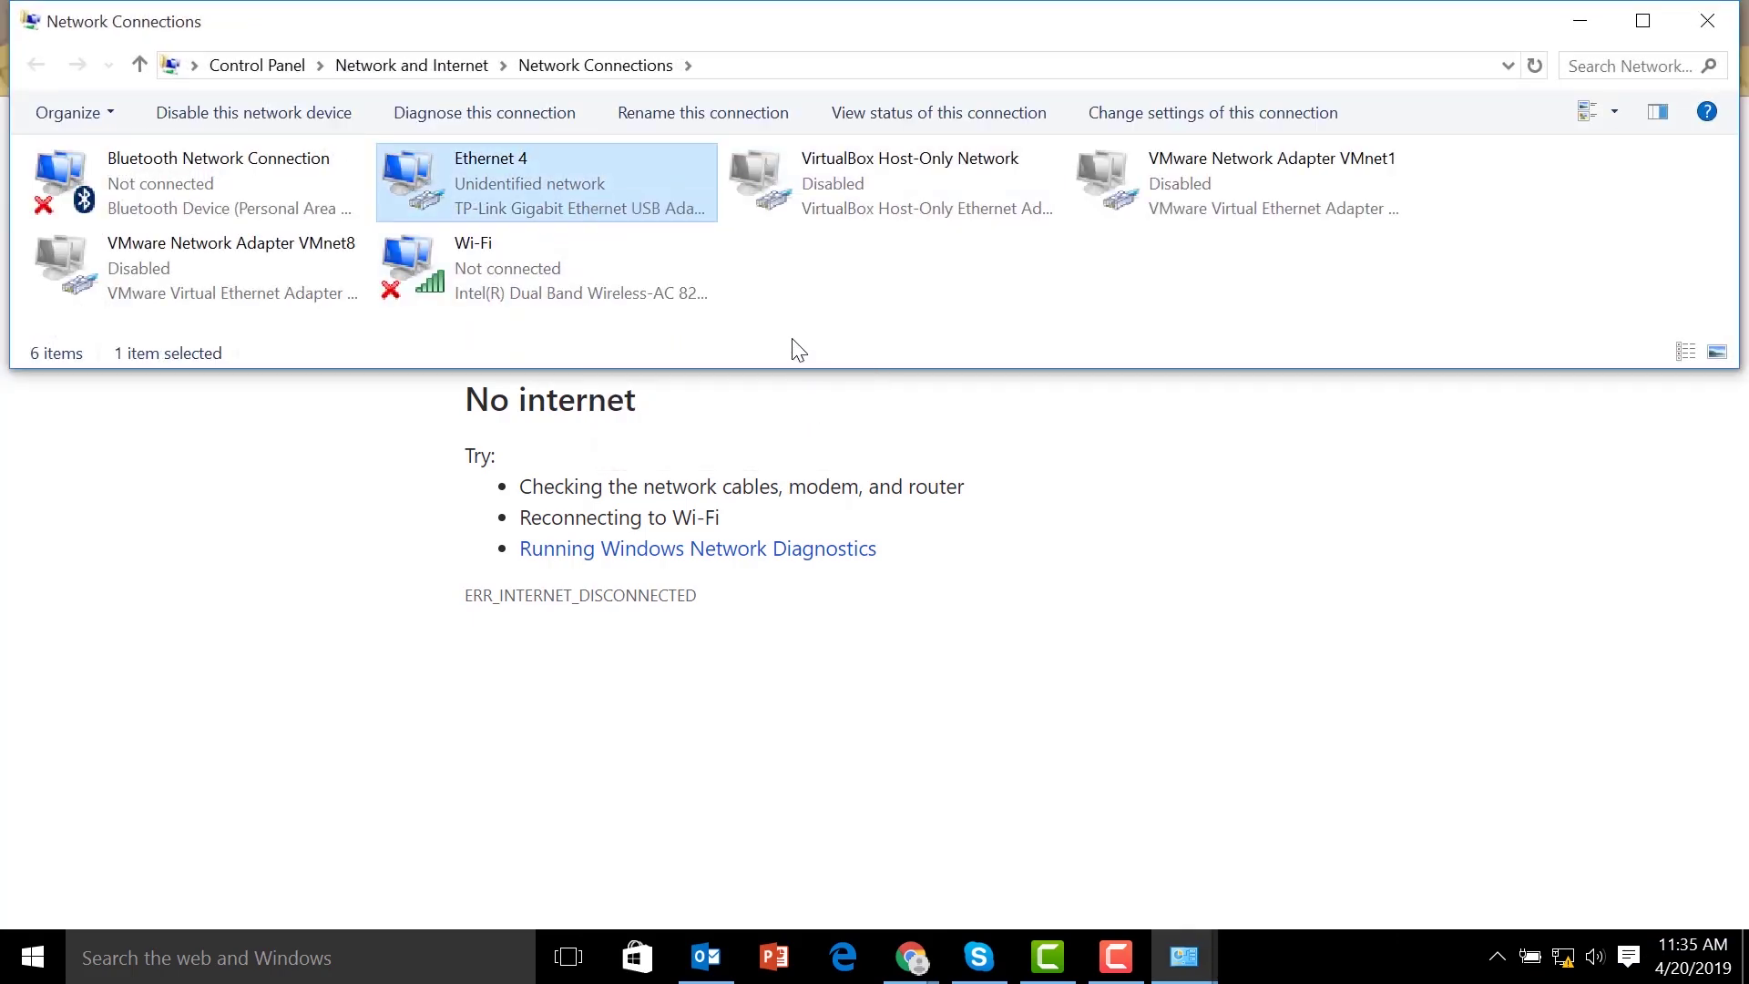
key(Down)
key(Down)
key(Down)
key(Down)
key(Down)
key(alt+r)
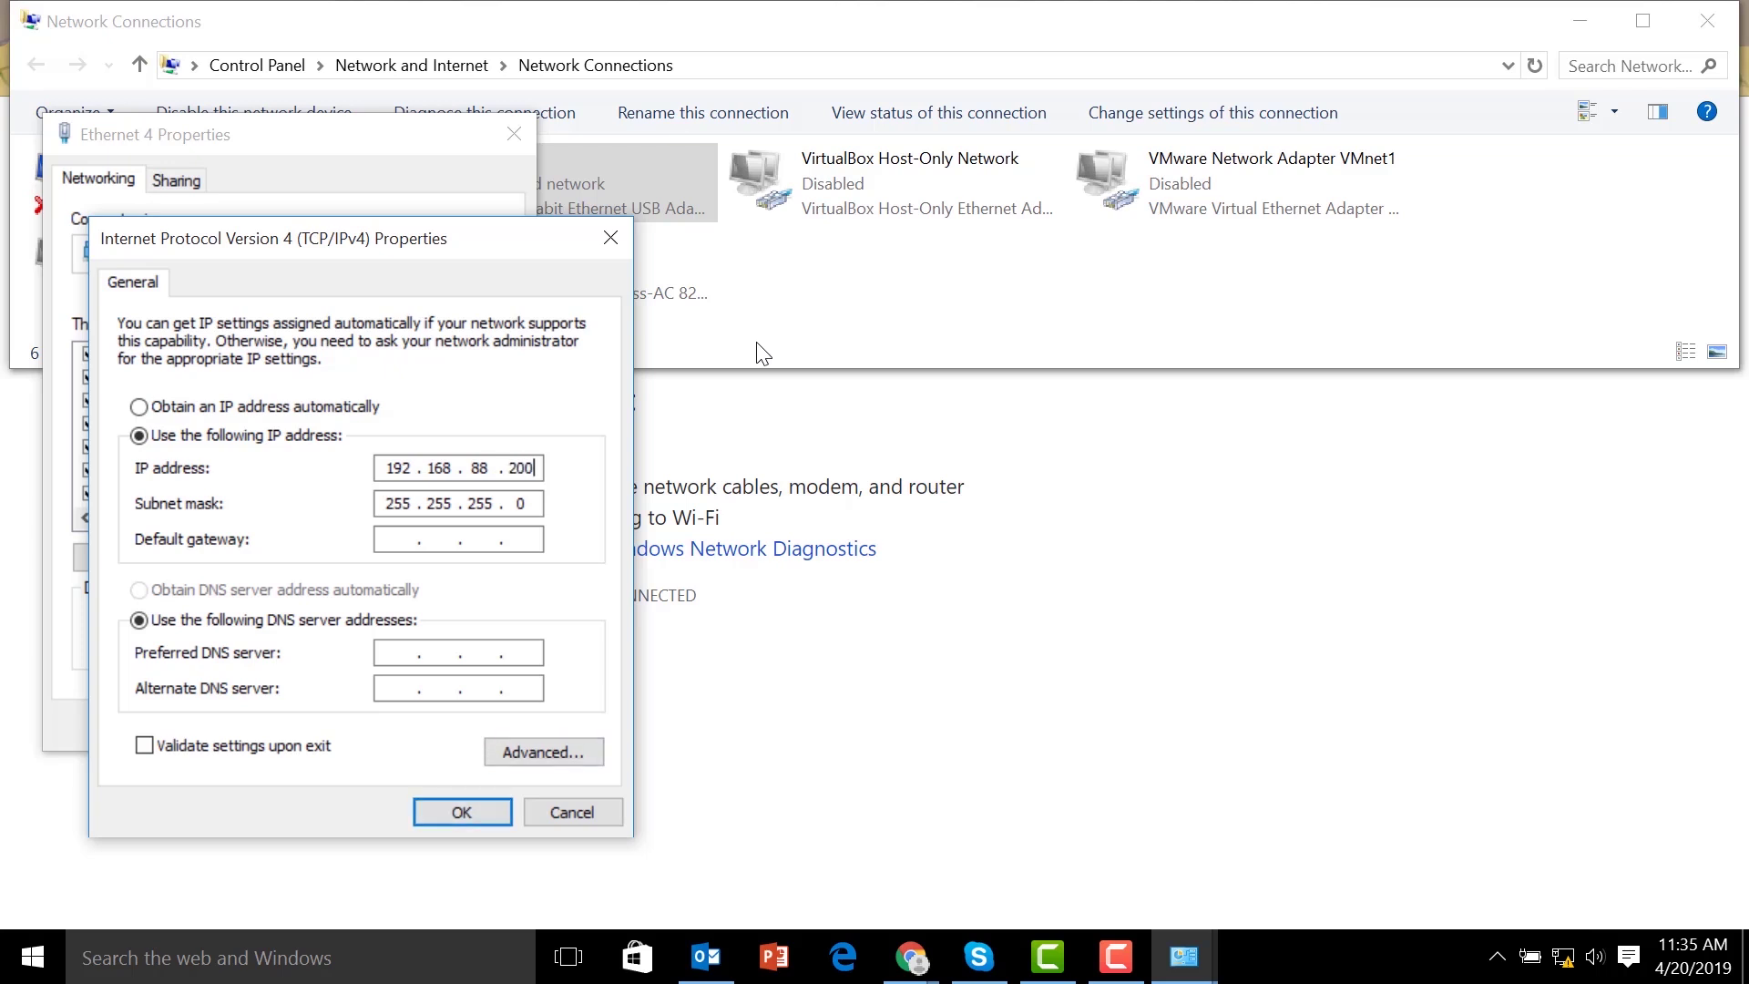
key(Return)
key(Return)
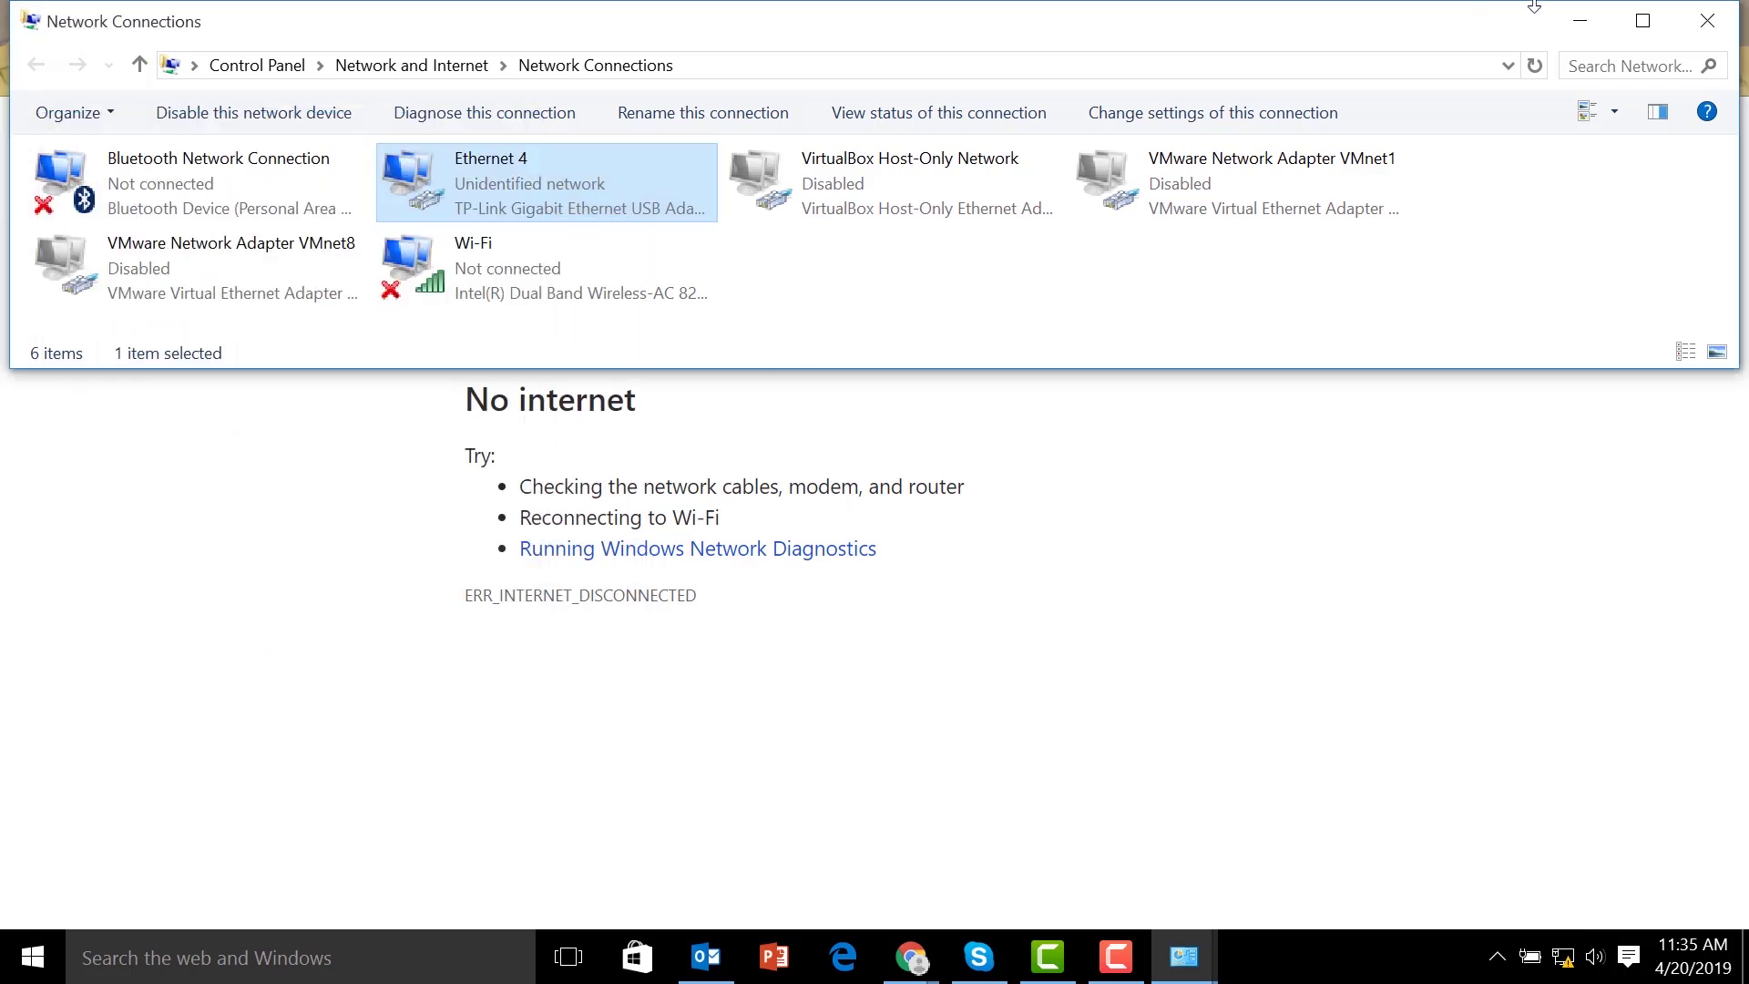
click(1578, 22)
click(1578, 20)
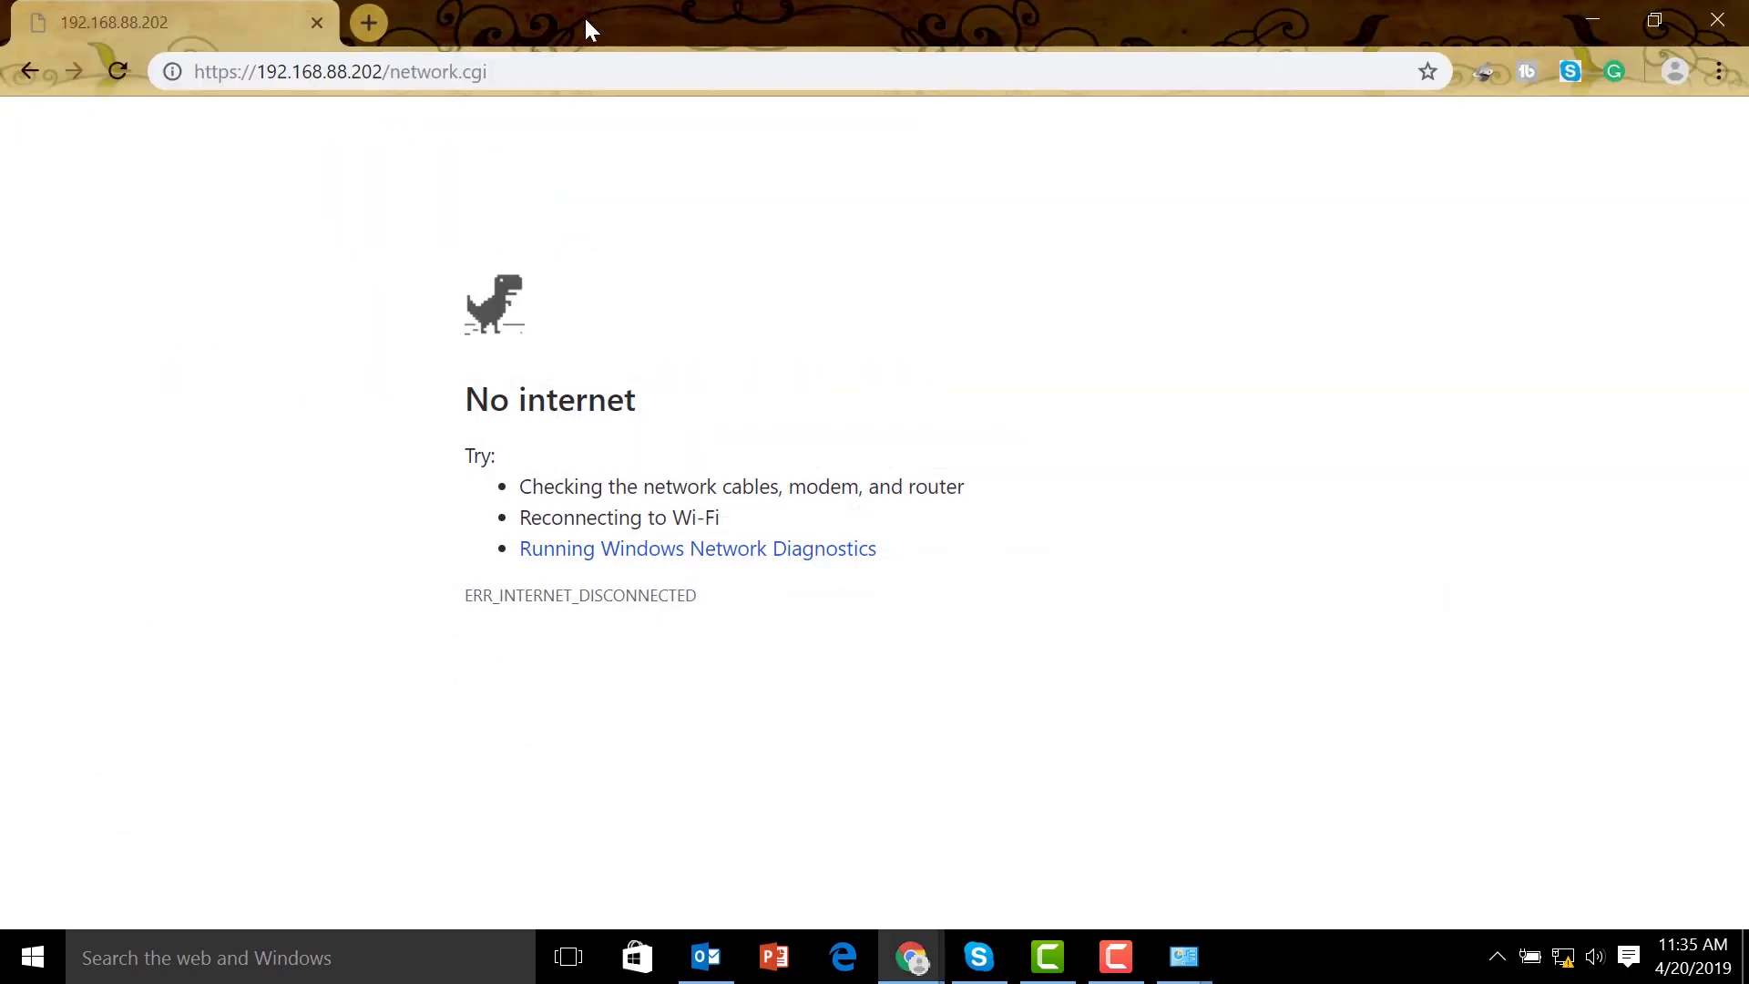
Reload 192.168.88.202, proceed past the certificate warning, log in with the device credentials, and view Wireless settings
key(F5)
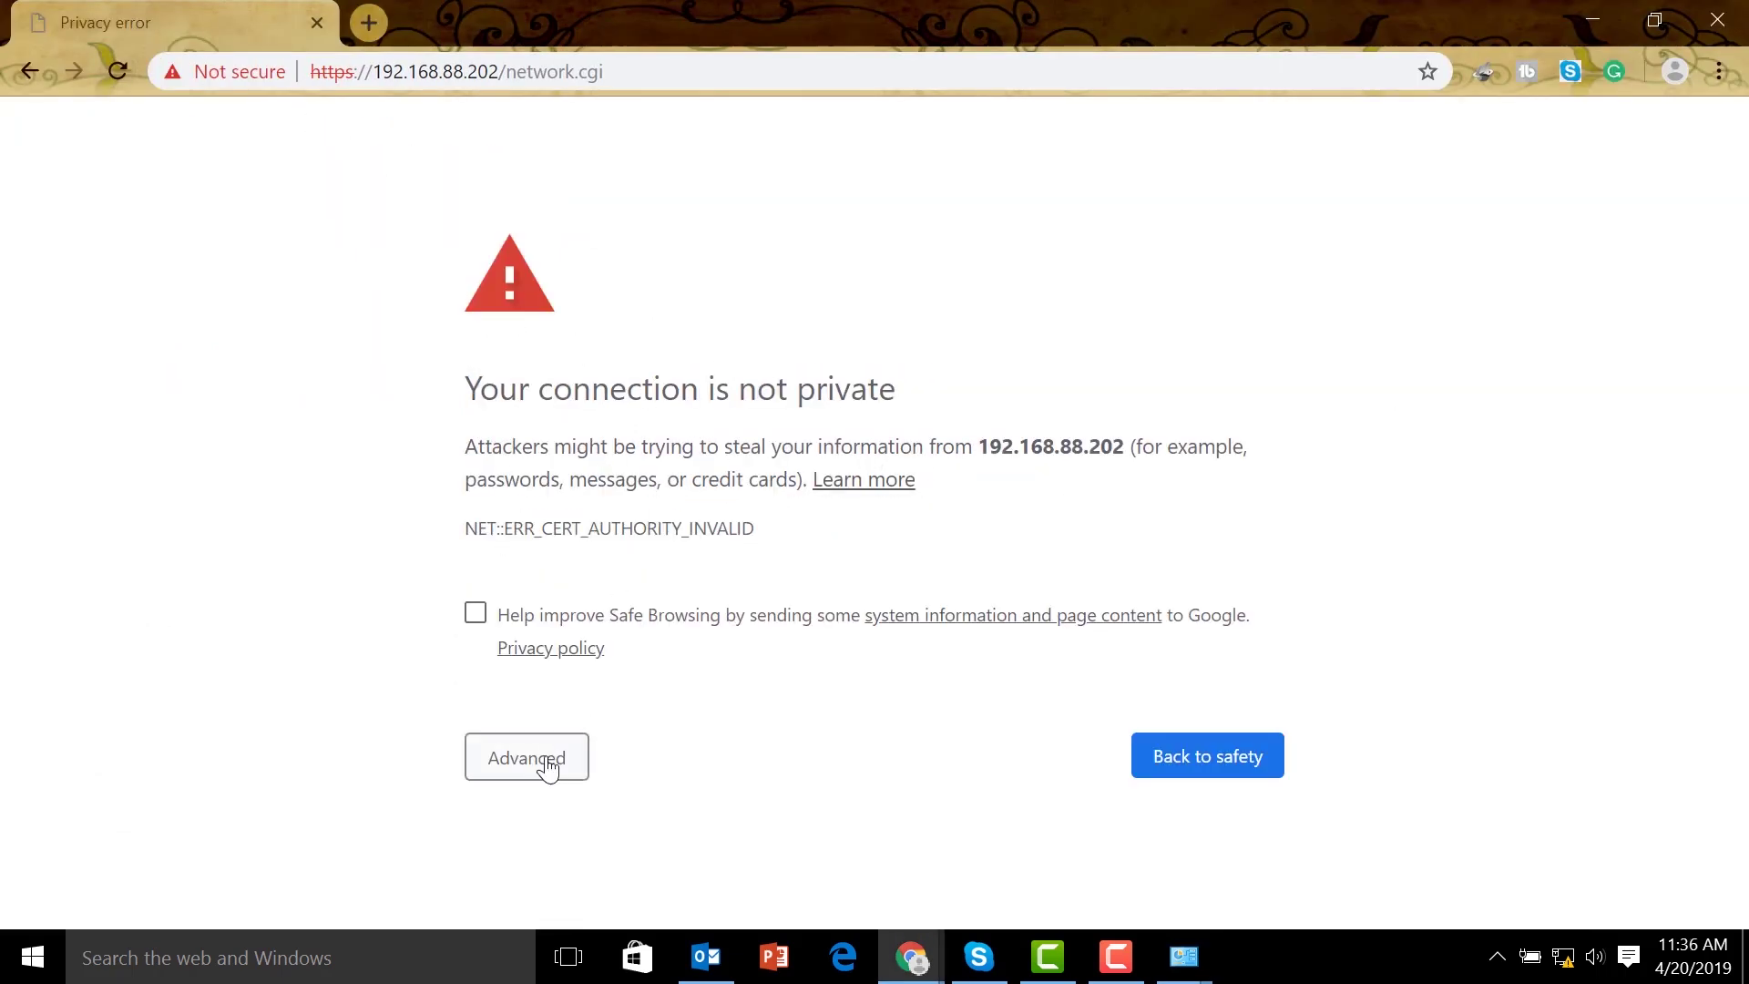
click(547, 768)
scroll(692, 774, down, 2)
click(710, 849)
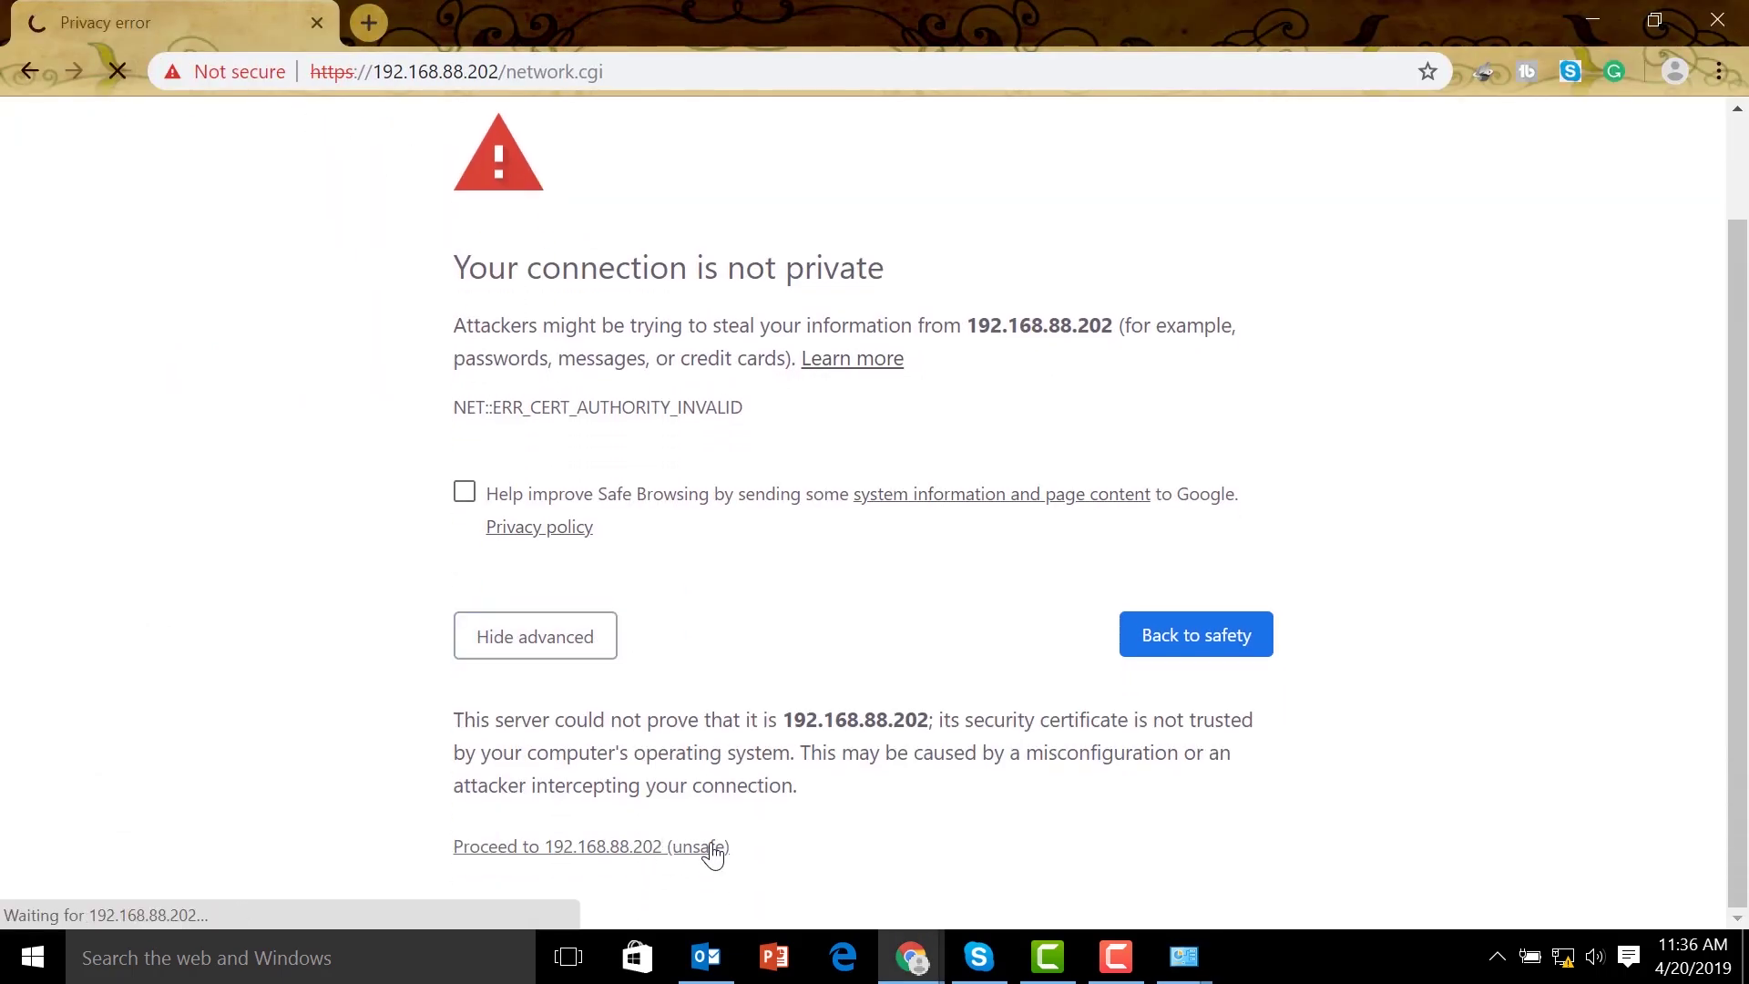
text(ubnt)
key(Tab)
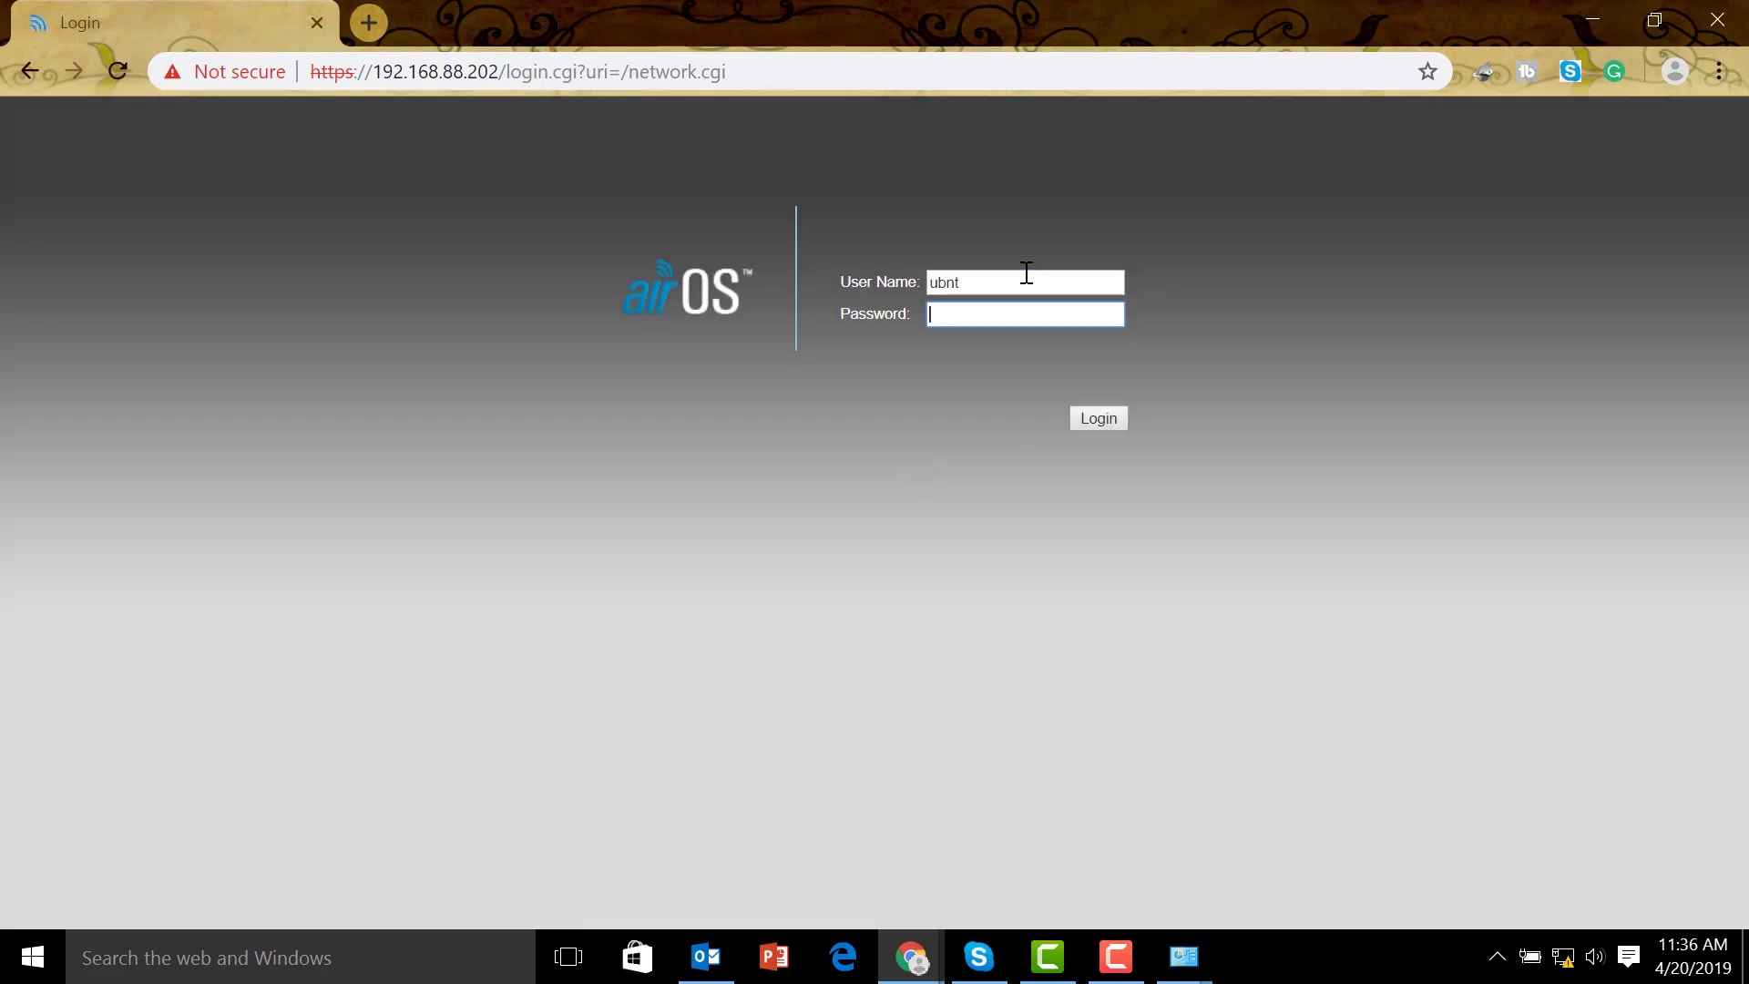
click(1099, 417)
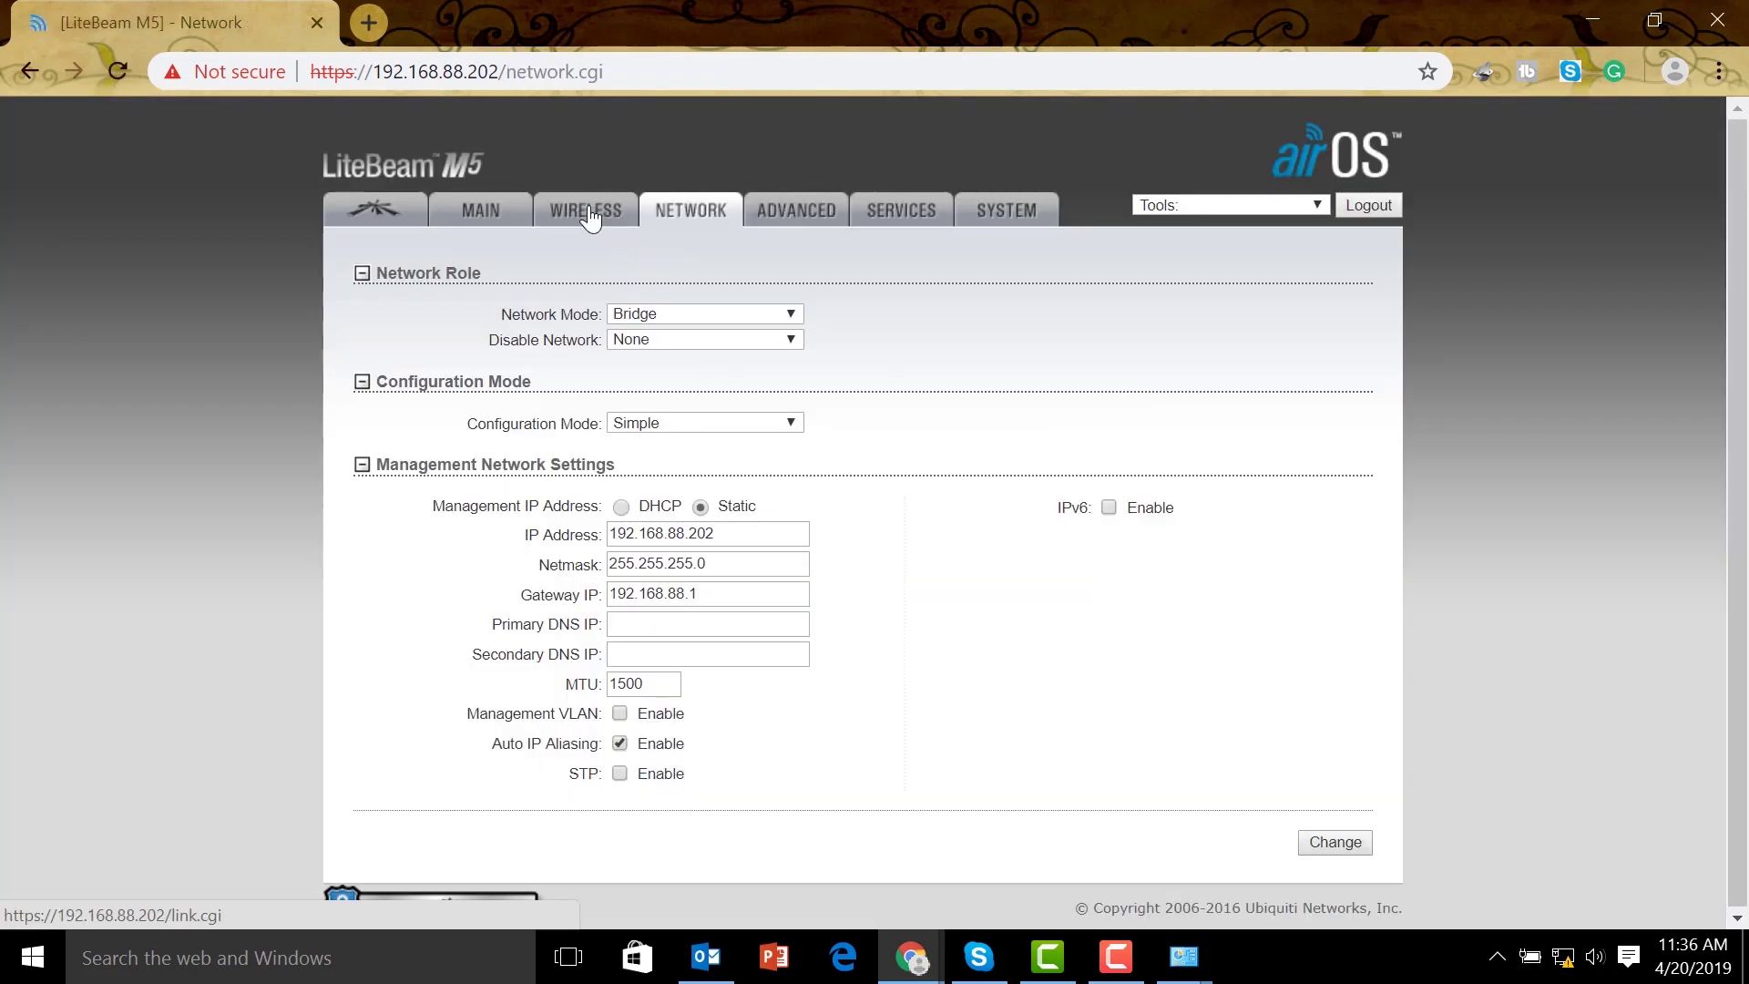
click(590, 219)
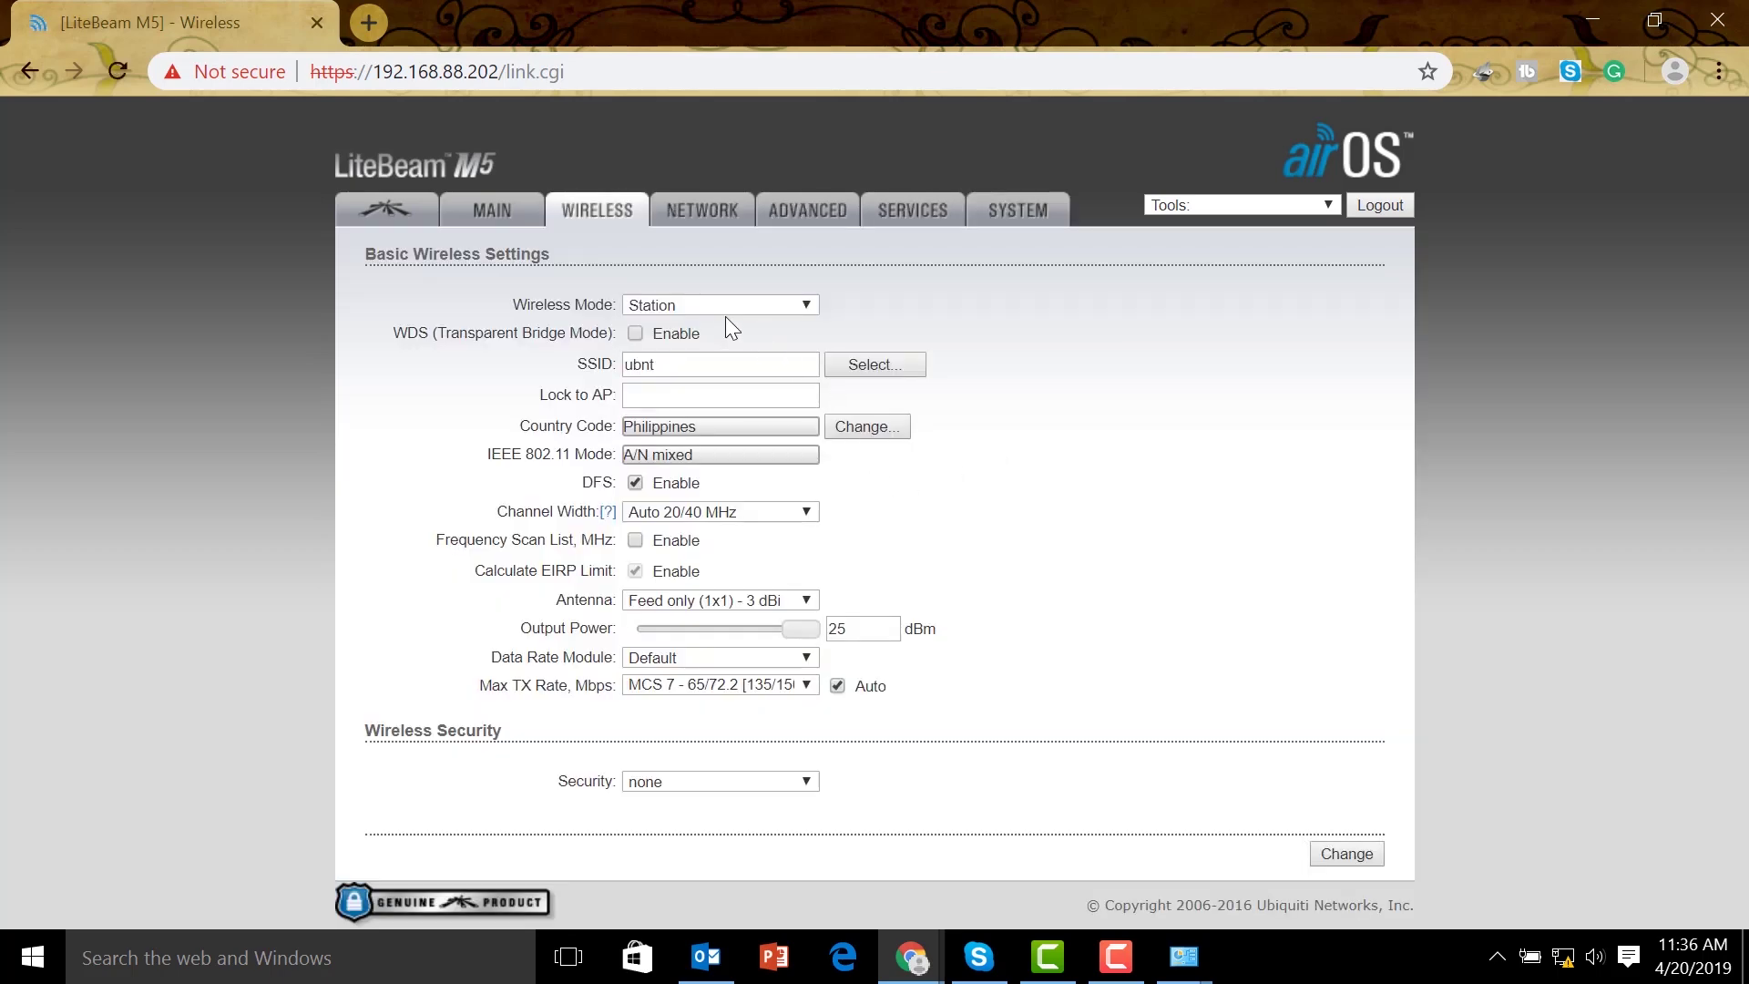
Keep the LiteBeam M5 wireless mode as Station and launch the Site Survey scan
click(729, 304)
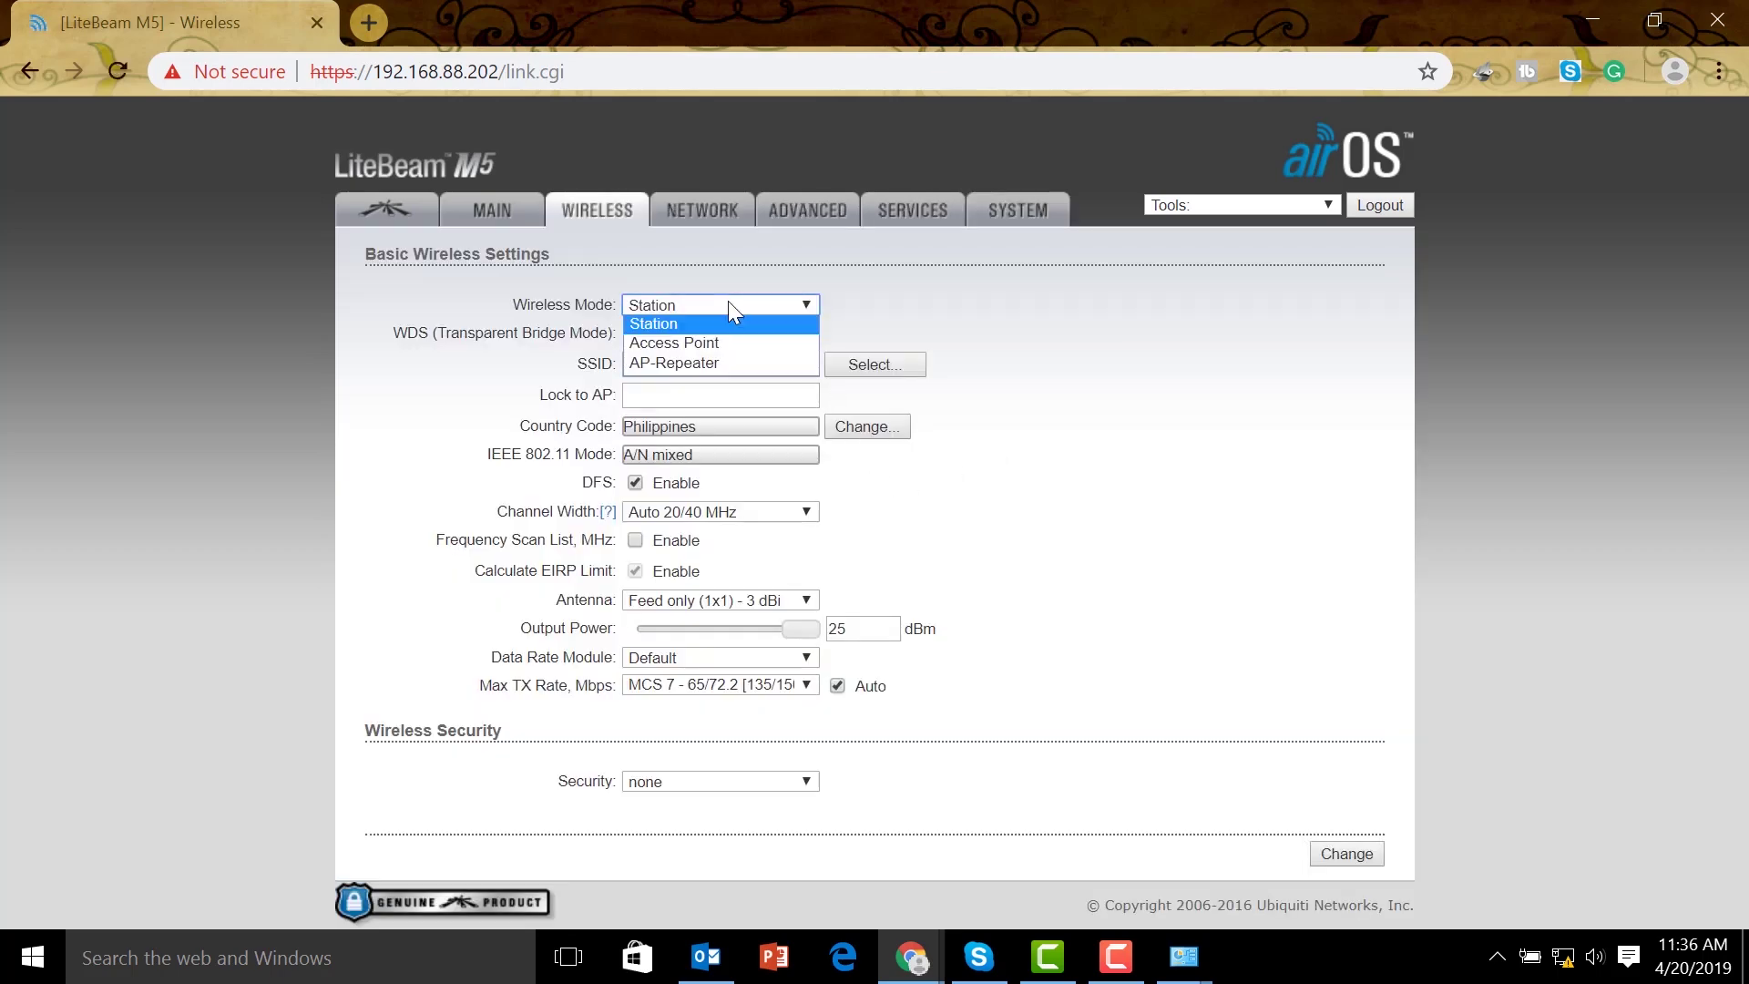
click(719, 323)
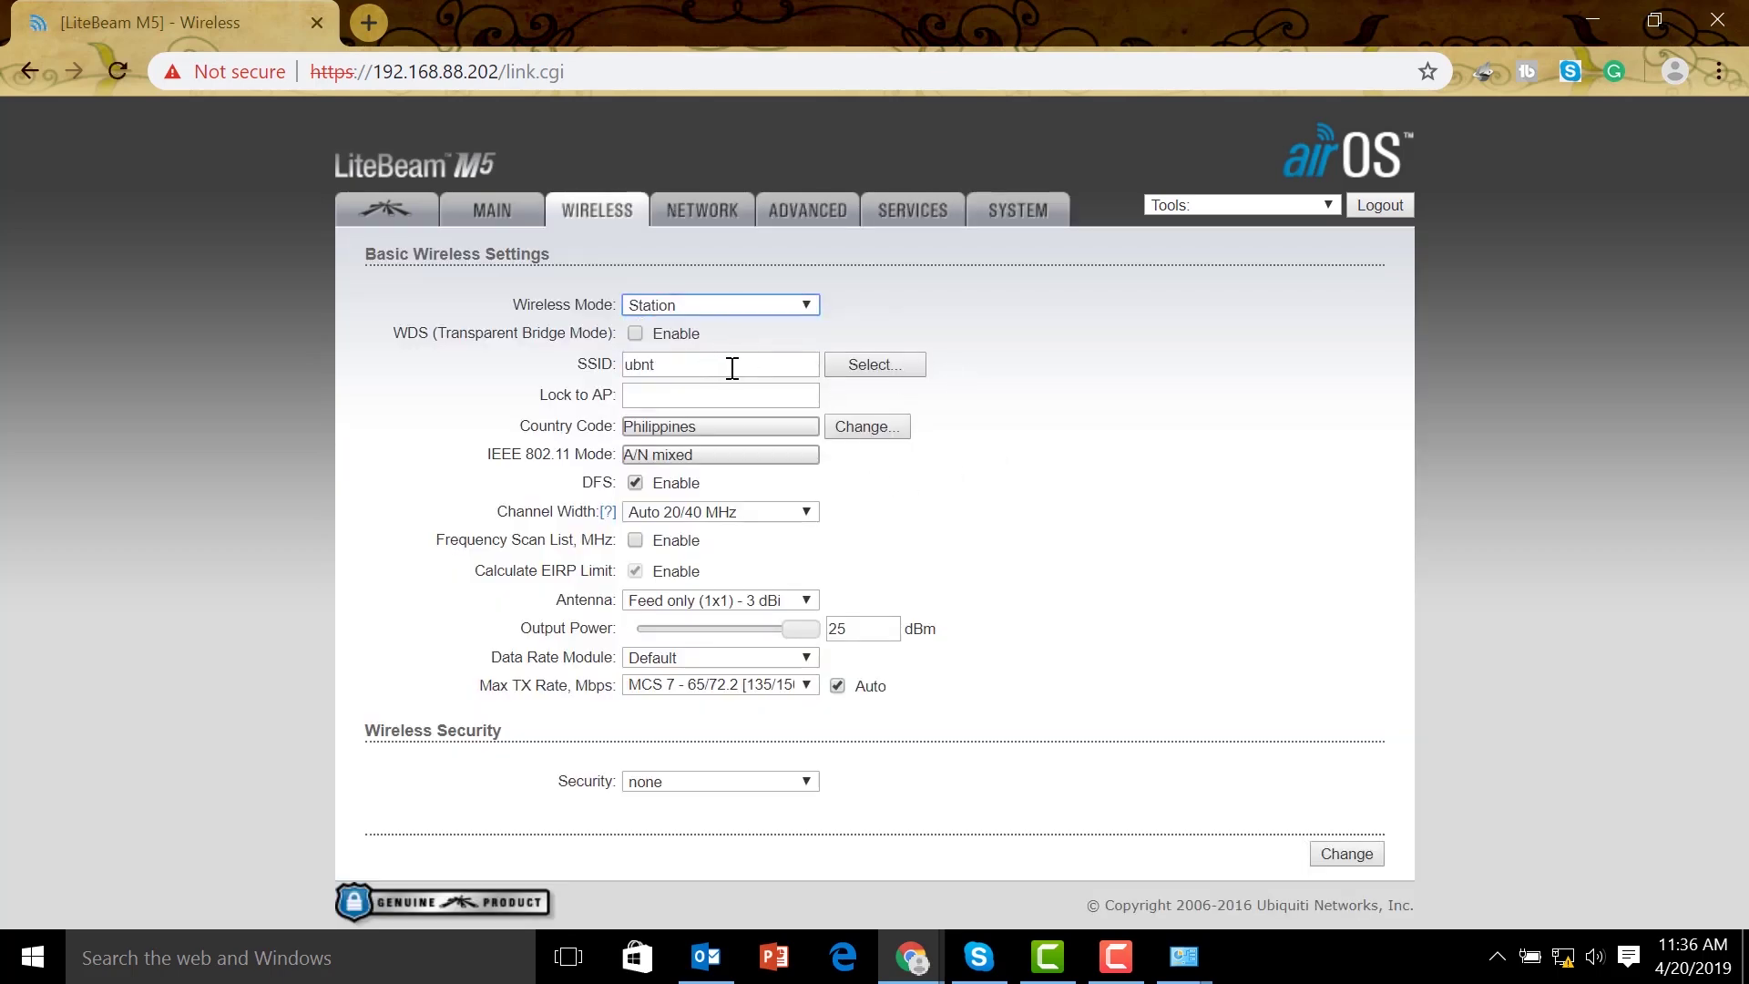
click(849, 369)
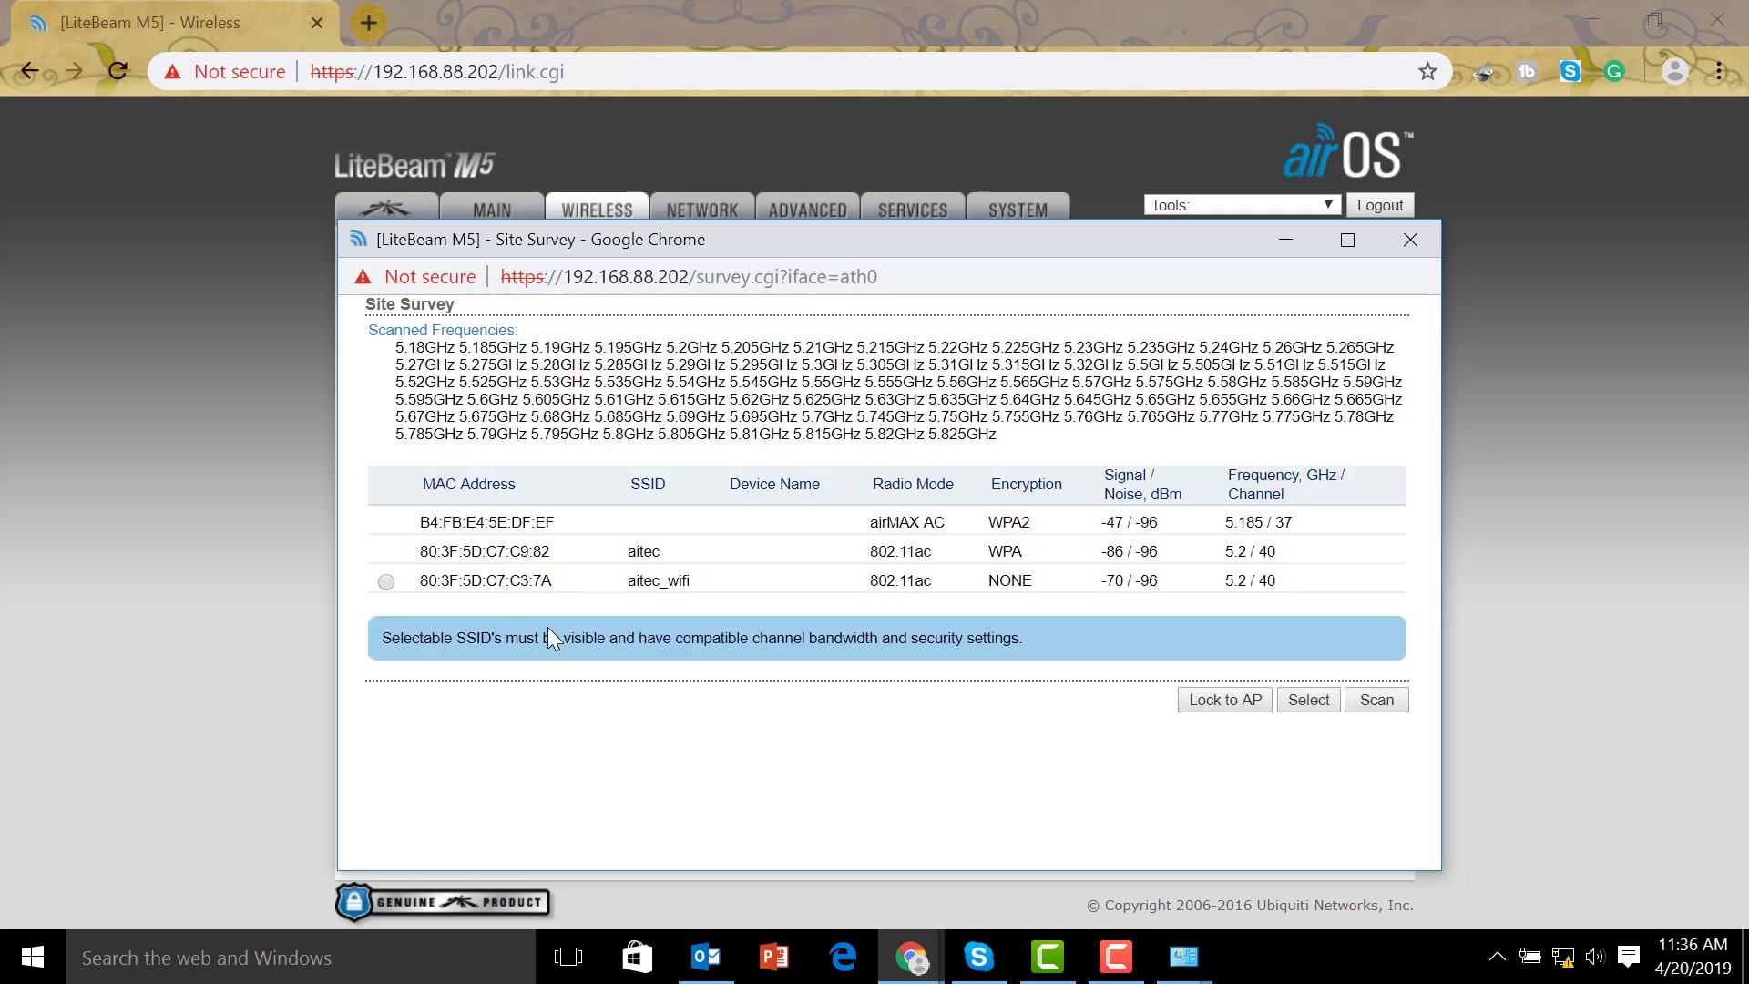
Select the airMAX AC mode text, an access point's MAC address, and the Ubiquiti software page address
triple_click(881, 526)
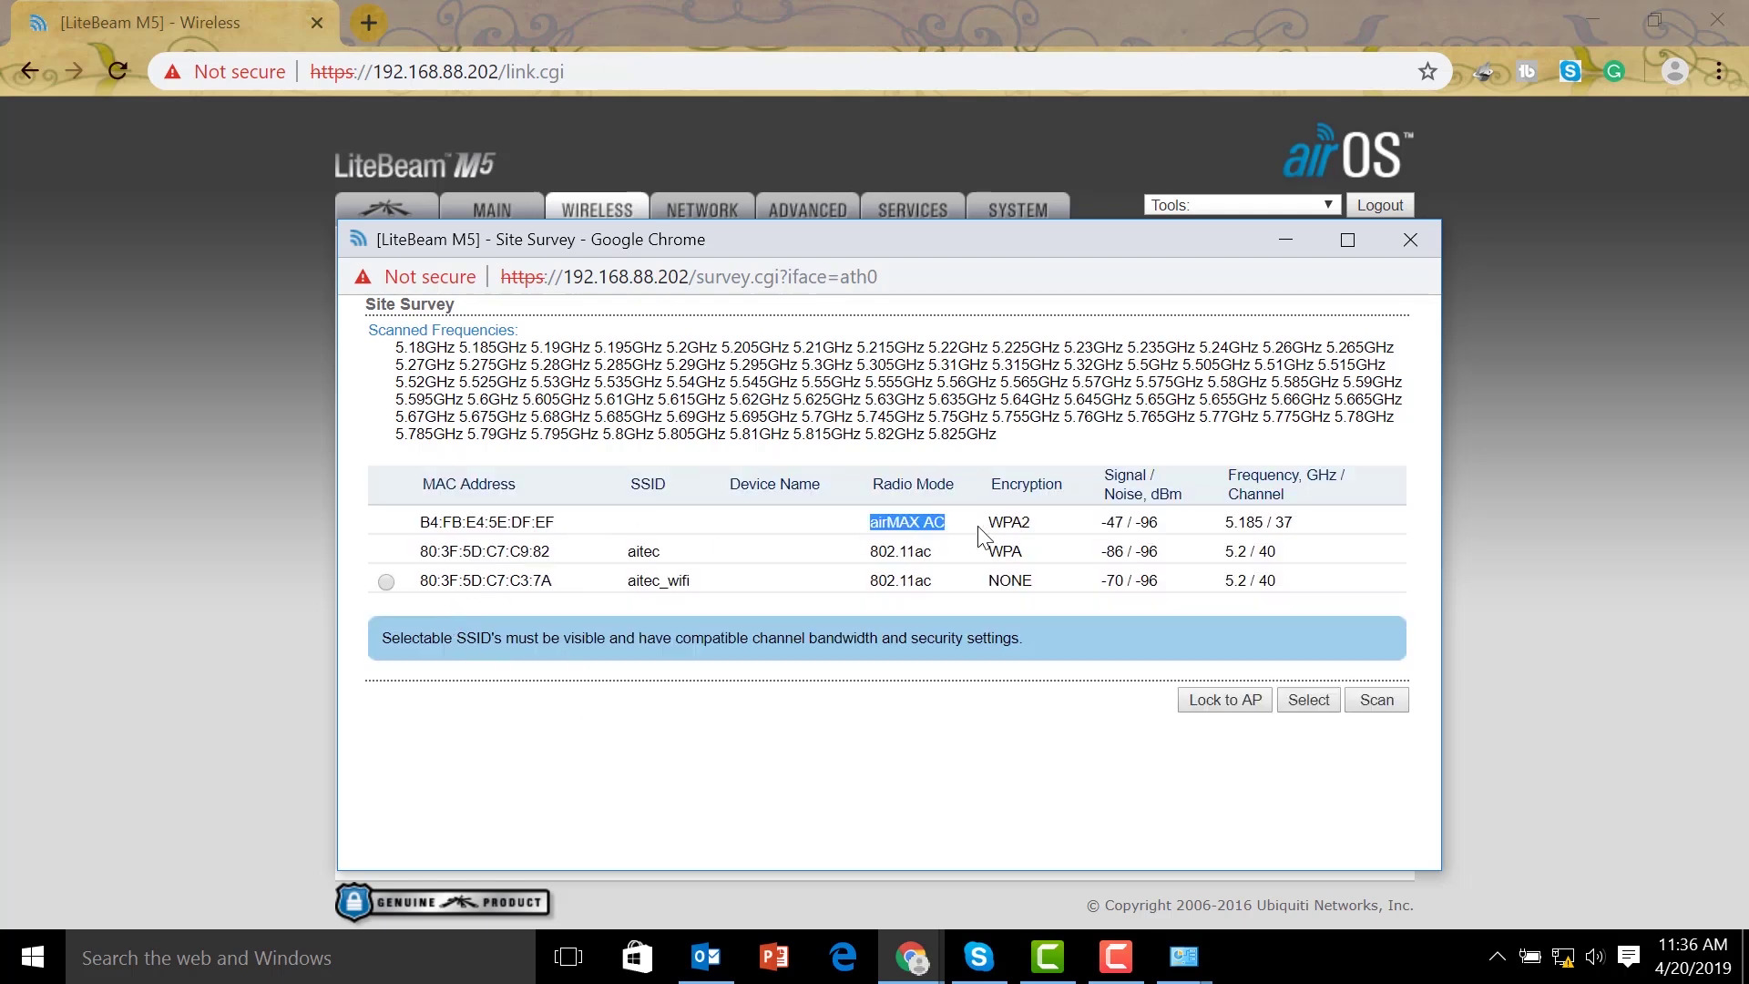
drag(430, 533, 742, 527)
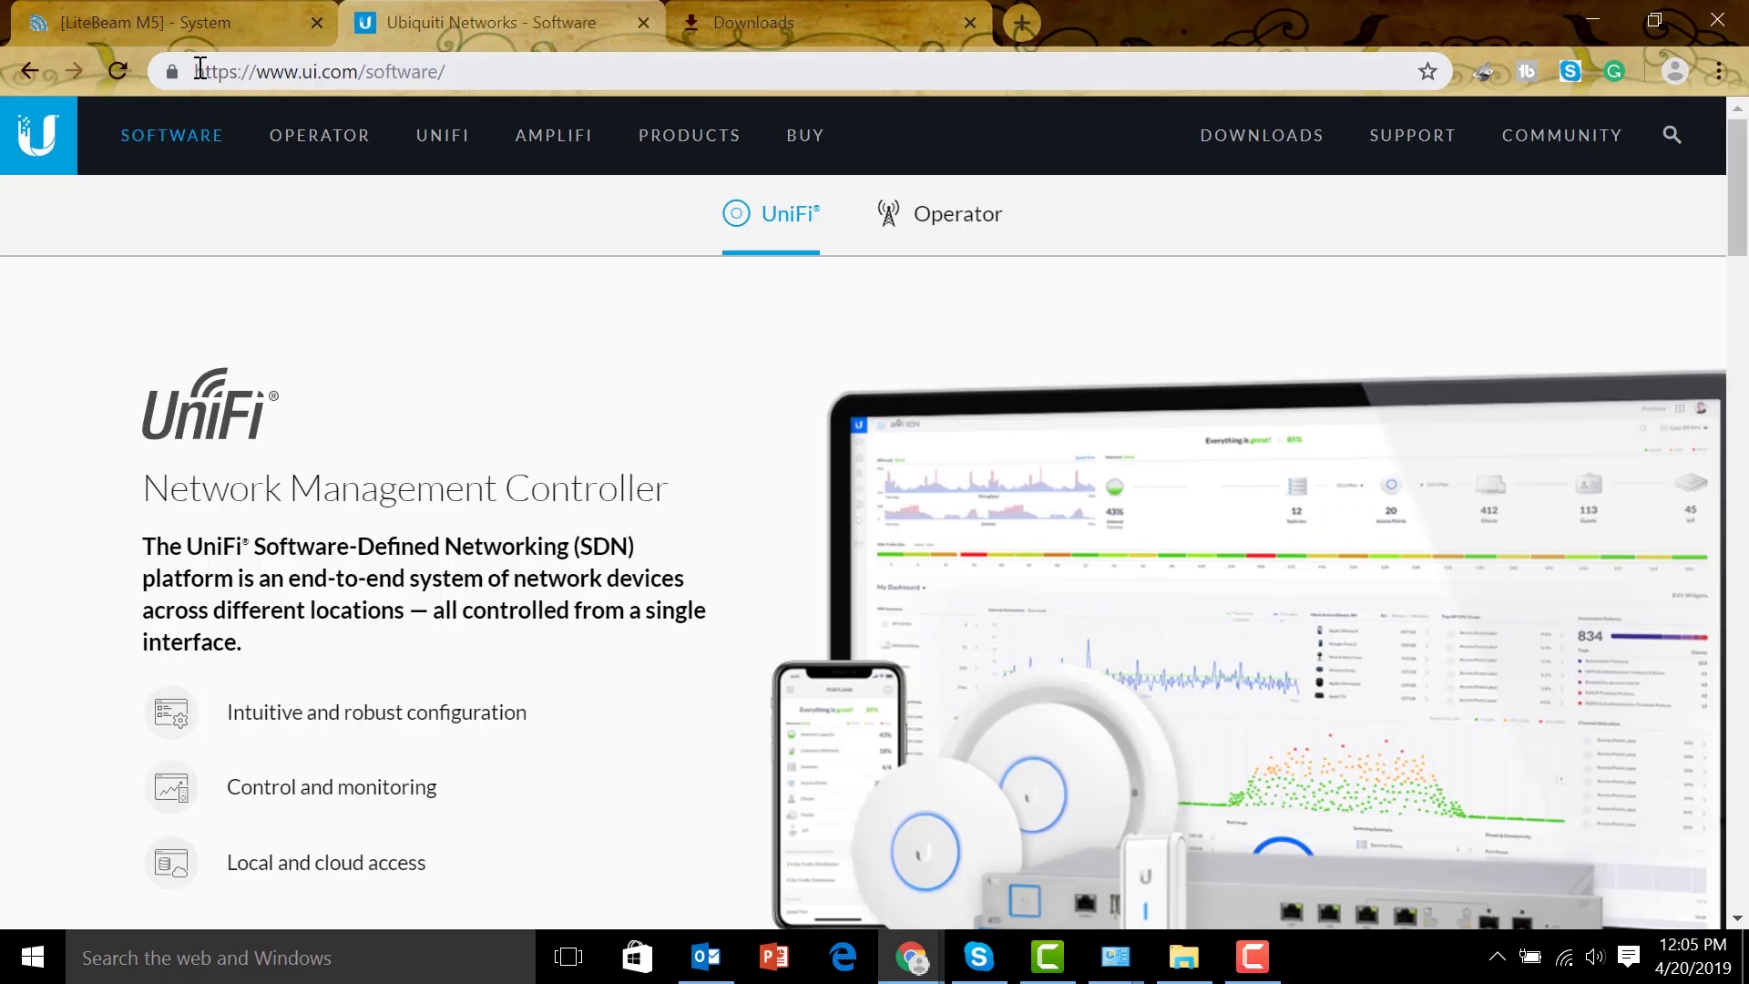
drag(196, 72, 460, 73)
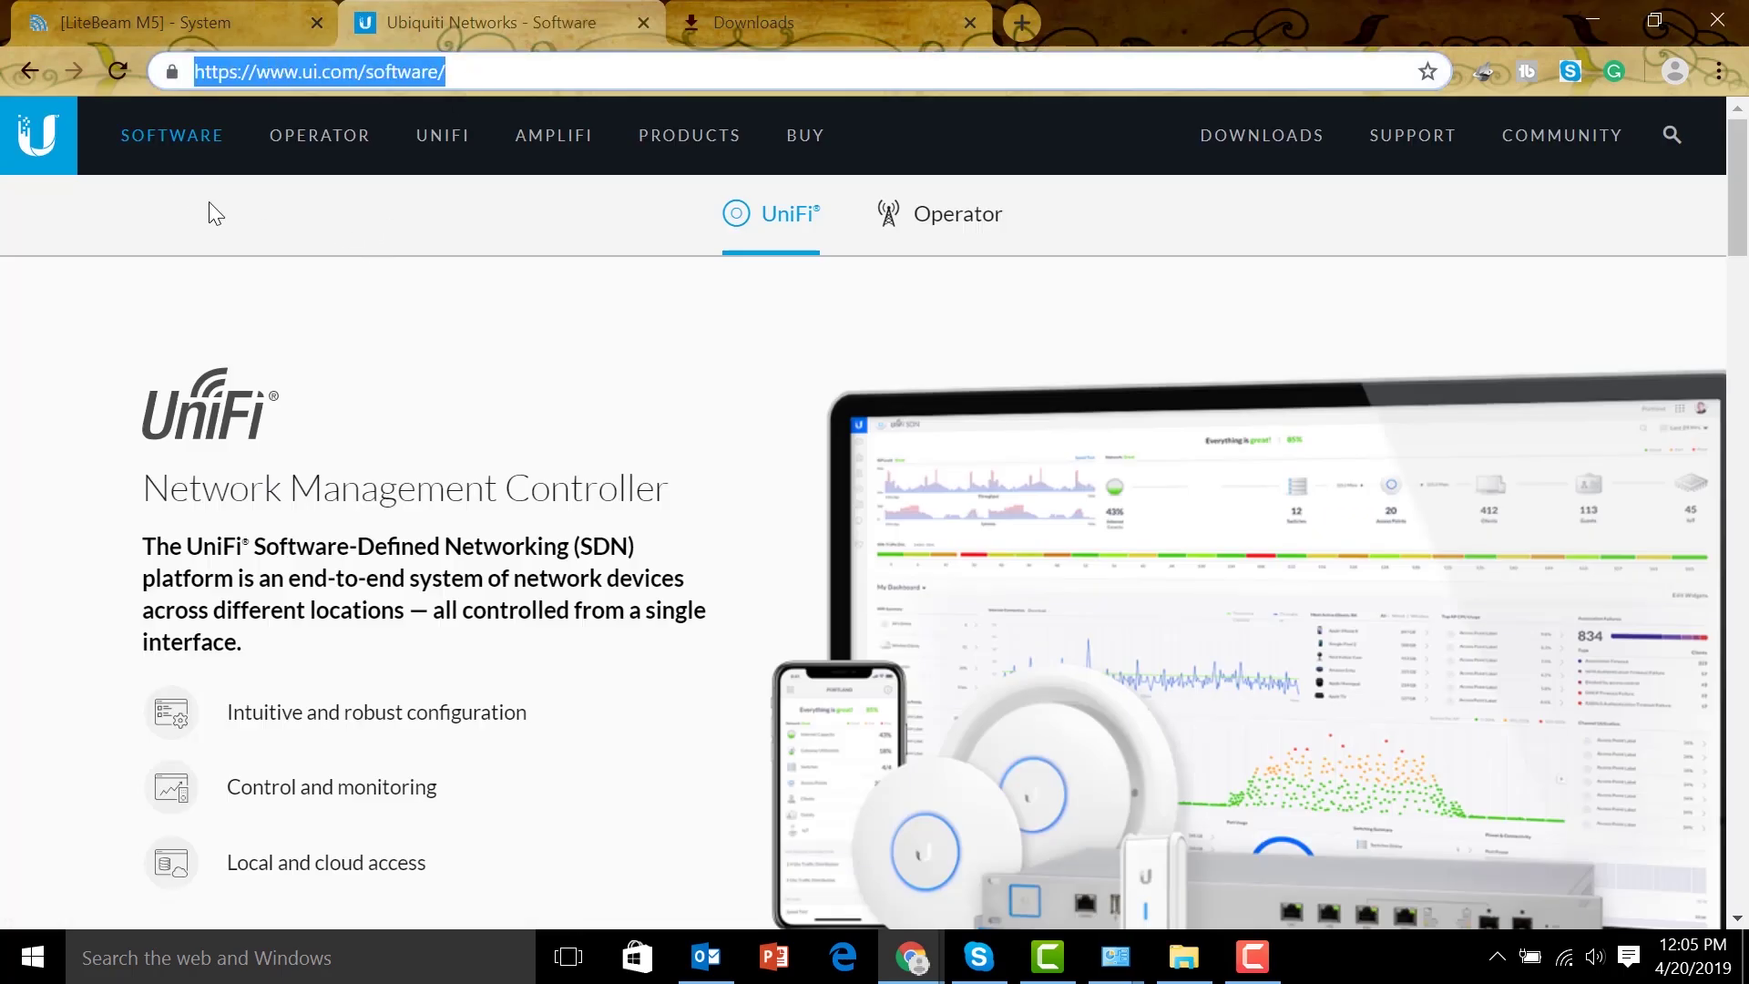
Navigate the Ubiquiti downloads to airMAX M Series > LiteBeam M5
click(1256, 141)
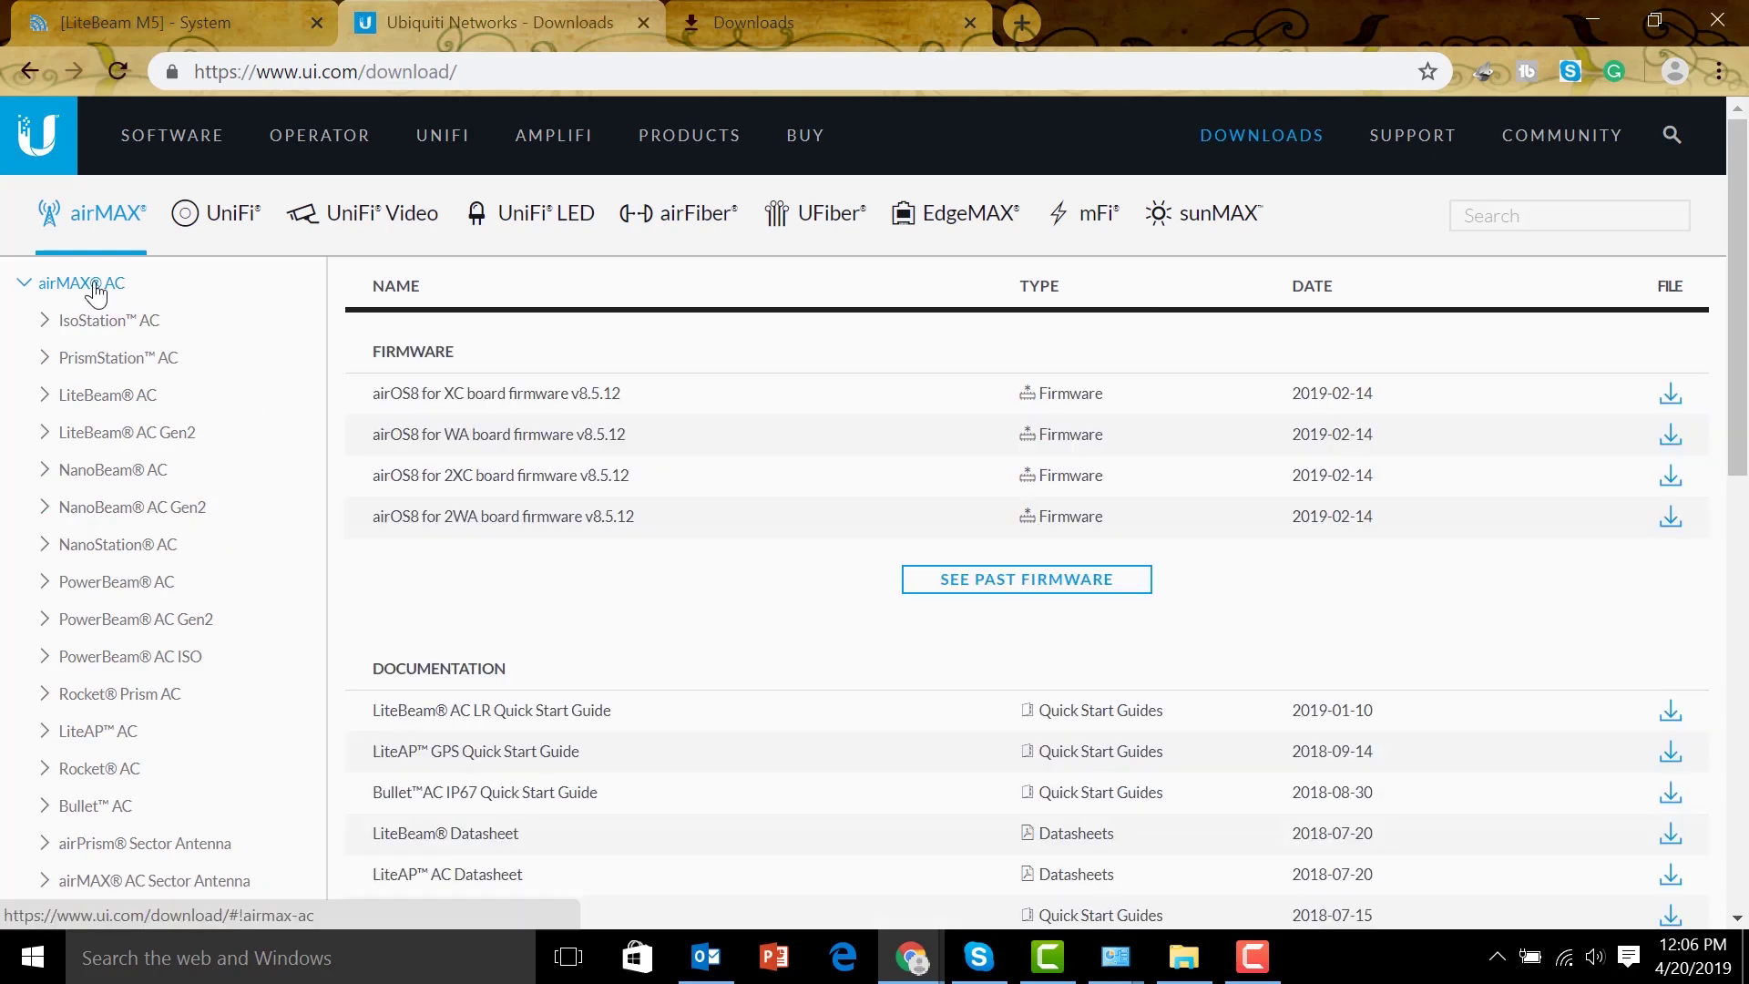
click(95, 286)
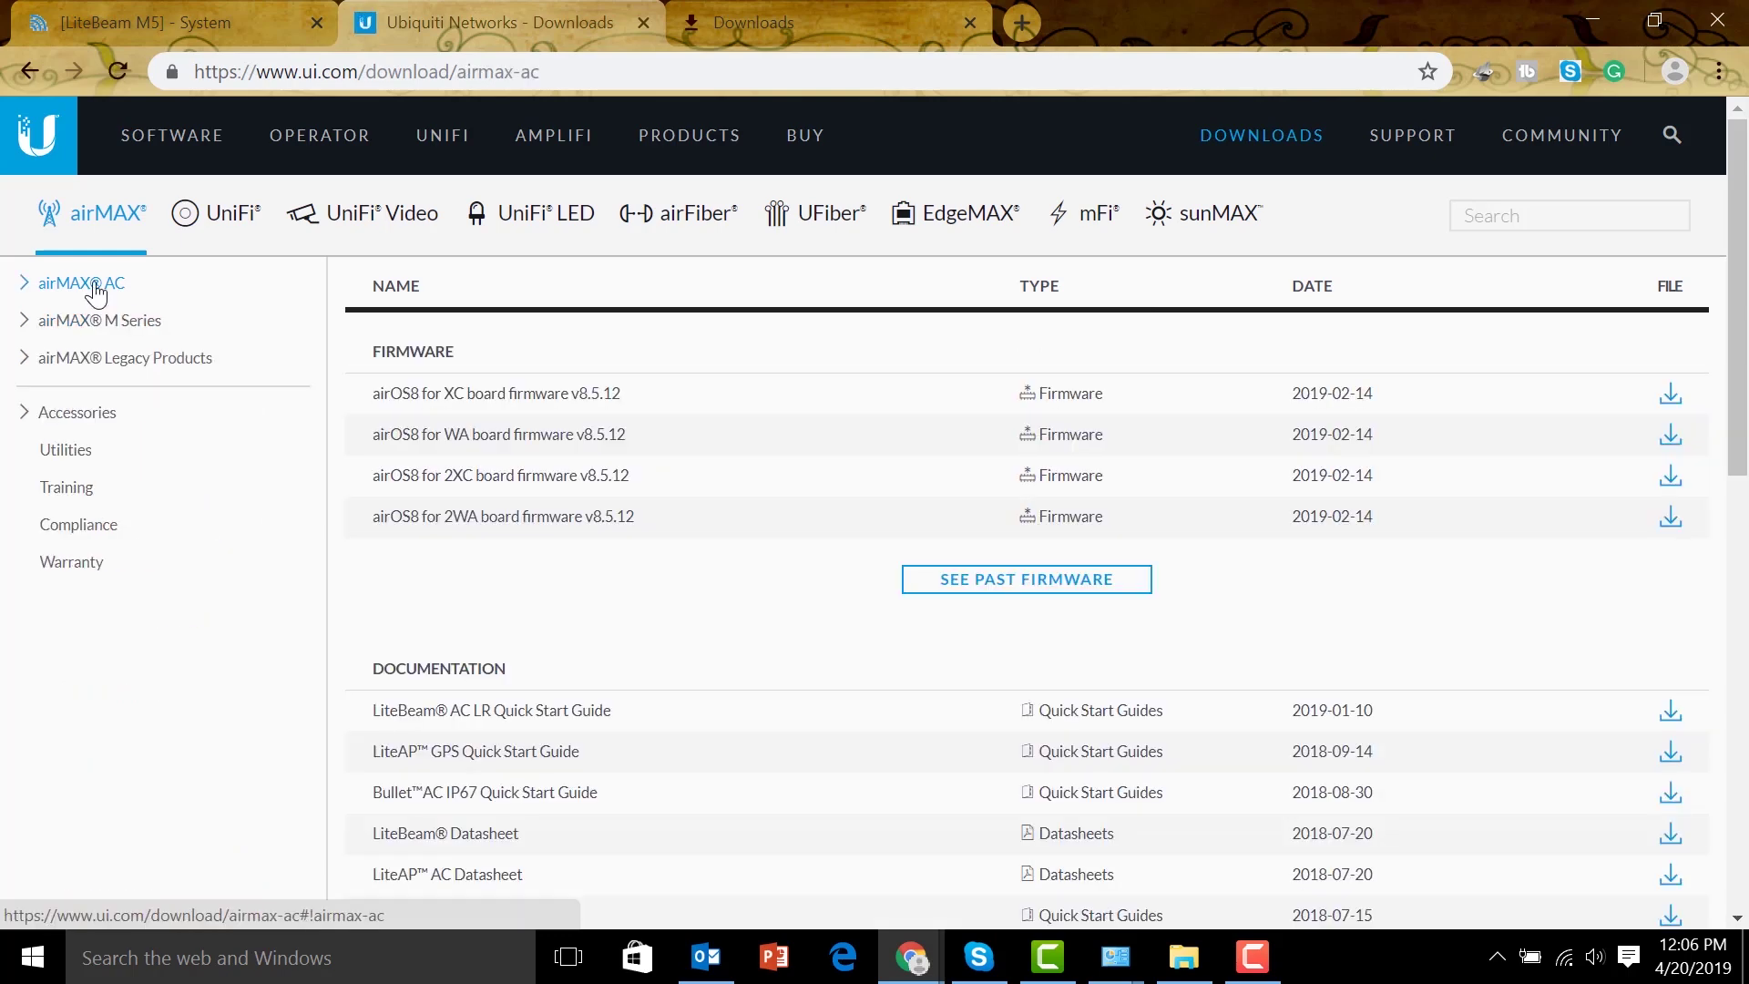
click(110, 330)
click(119, 437)
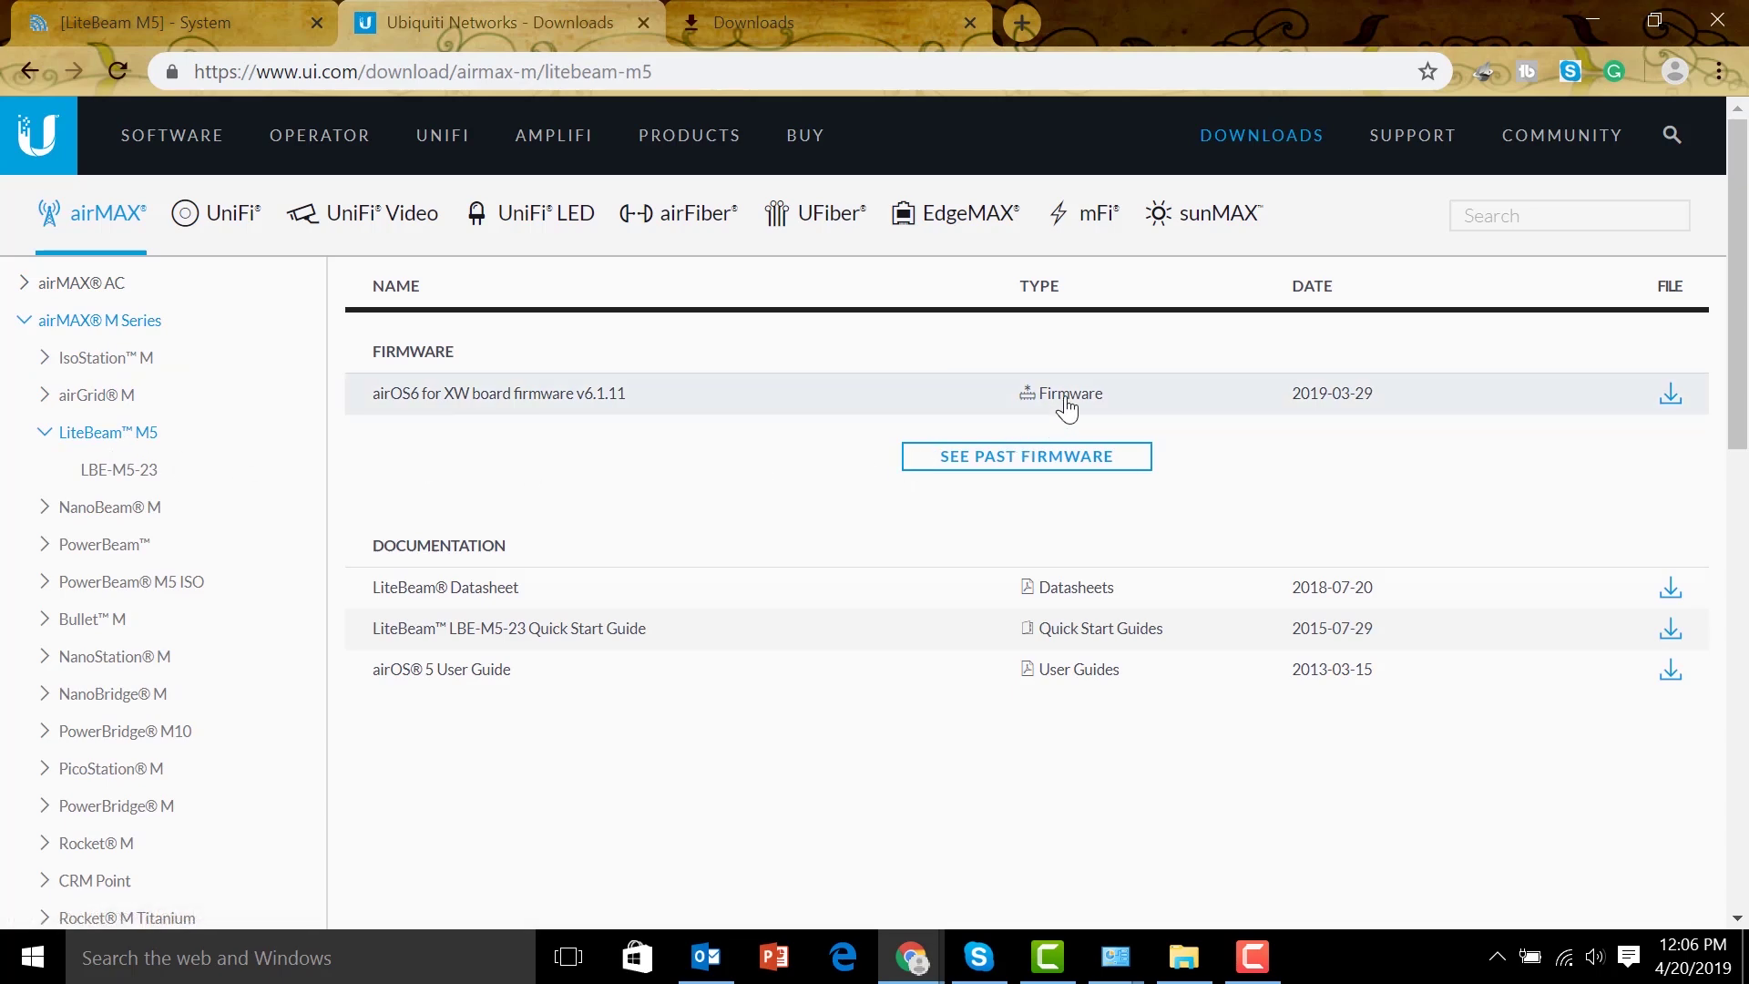
Download the airOS6 XW v6.1.11 firmware after accepting the licence, then choose it on the System page
click(1670, 401)
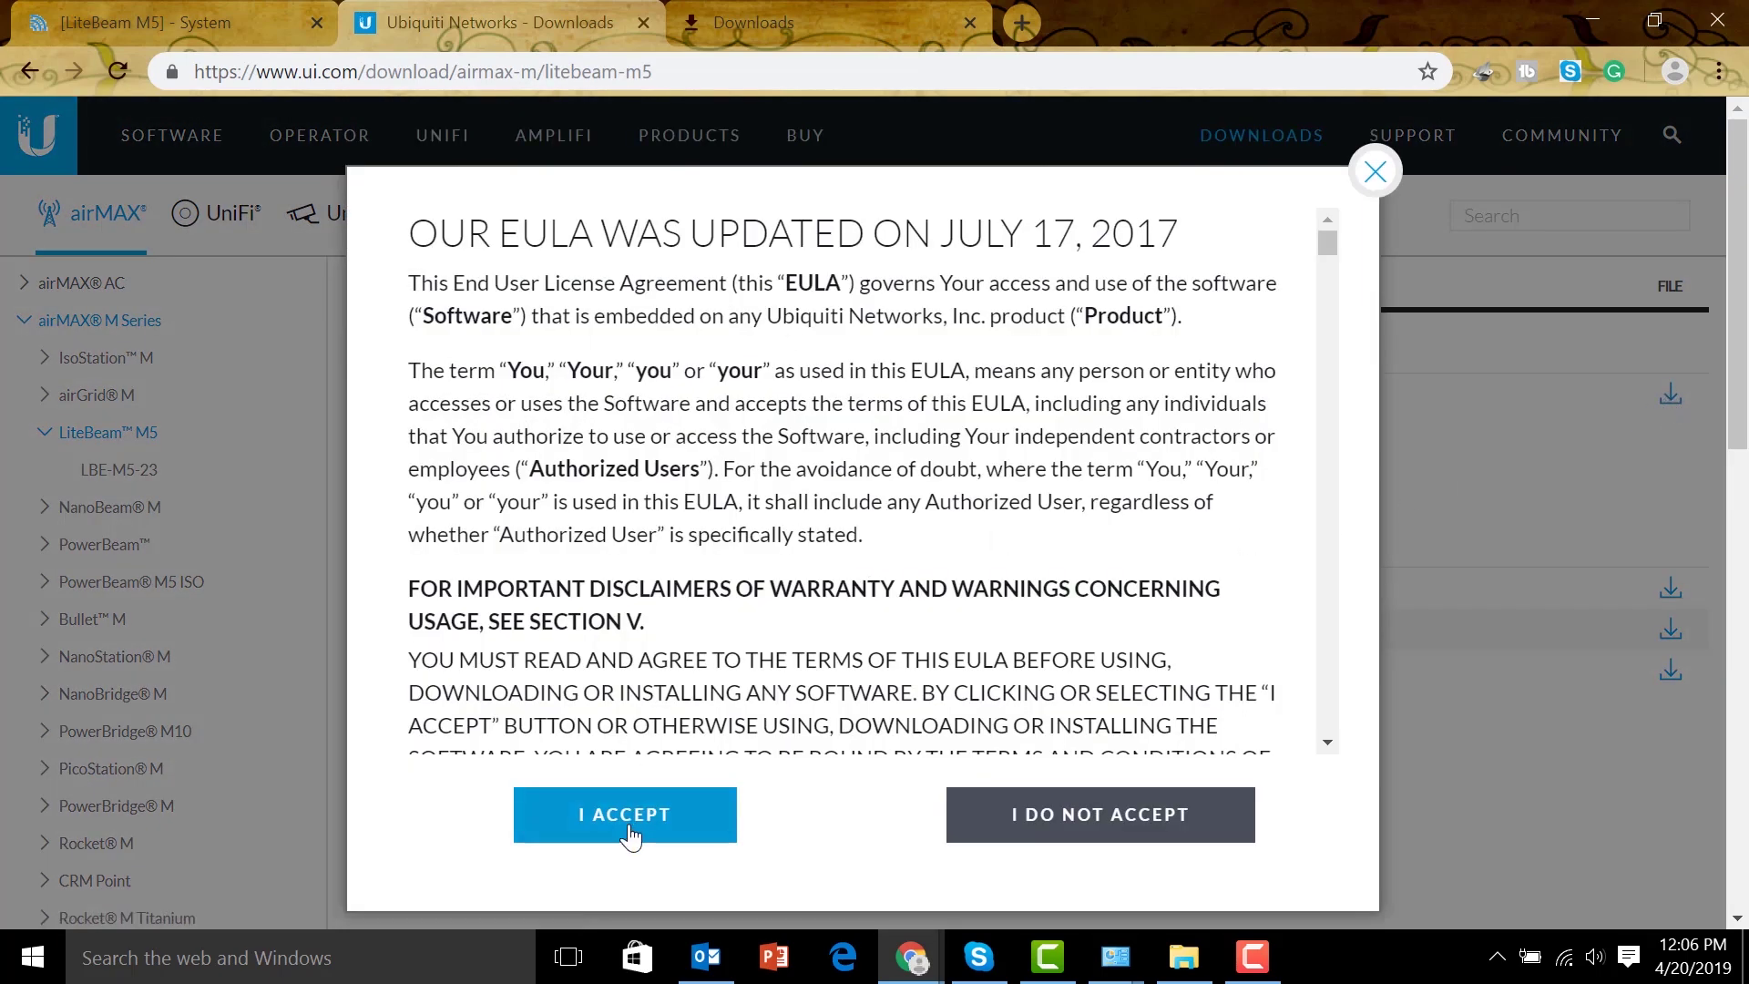
click(629, 829)
click(887, 301)
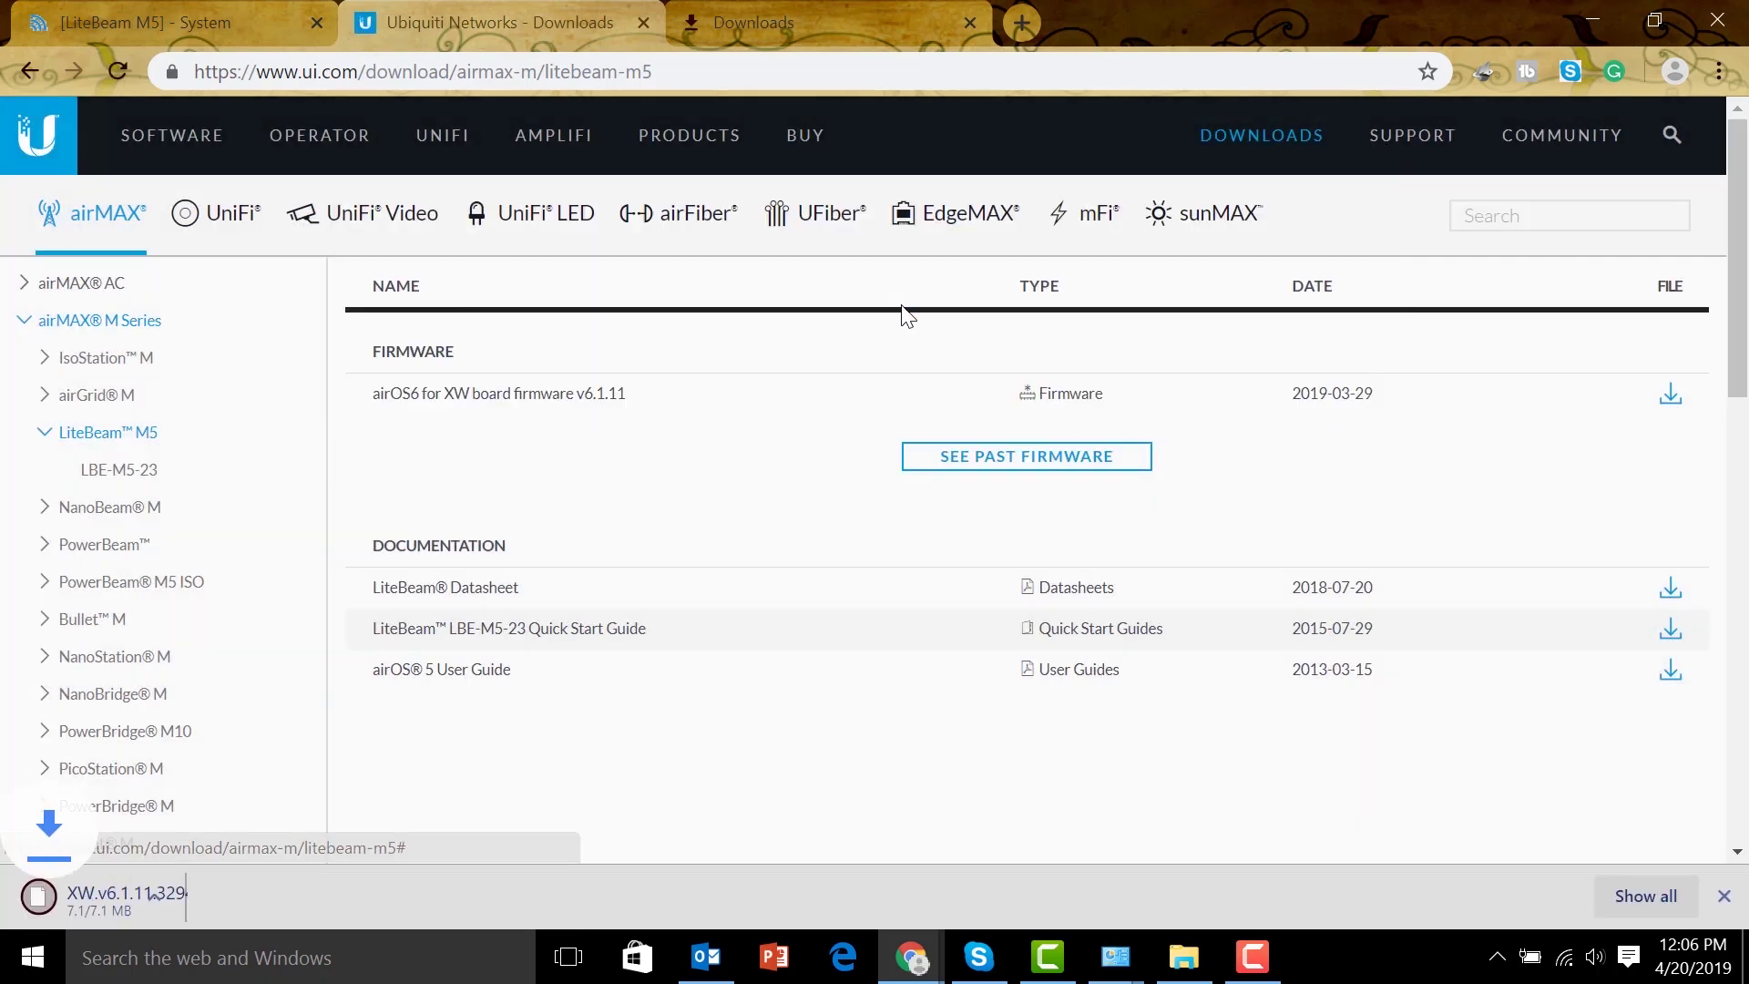
click(249, 23)
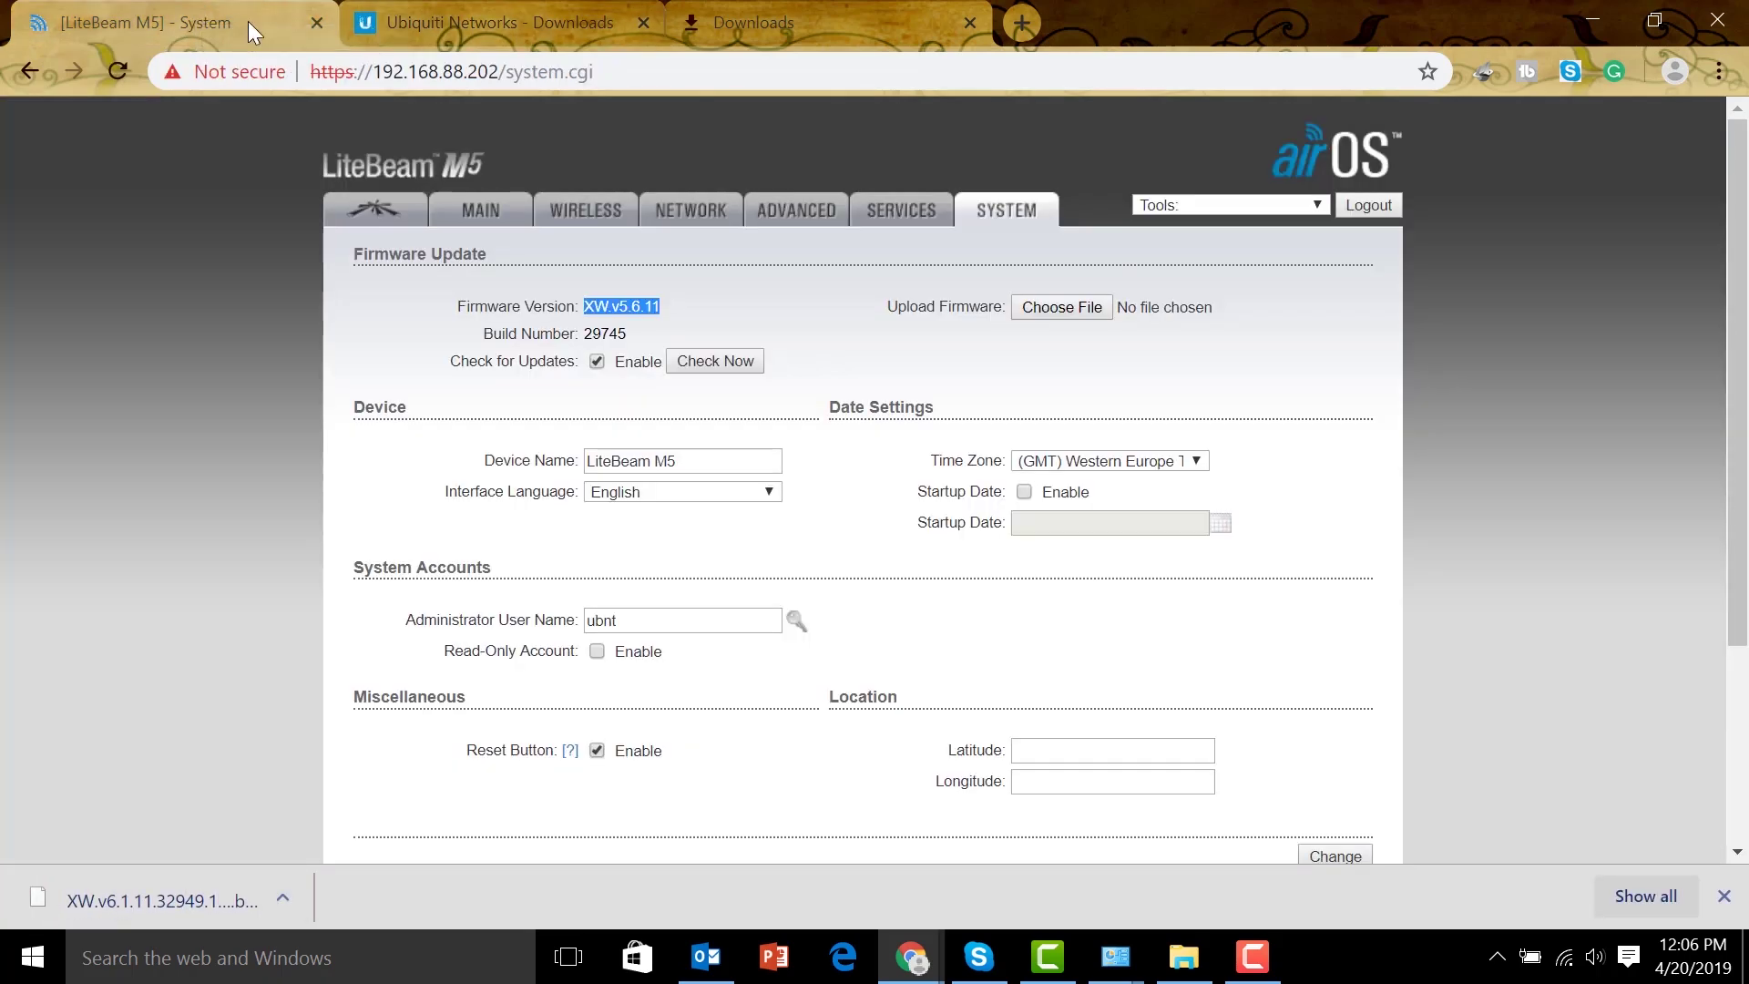
click(1086, 309)
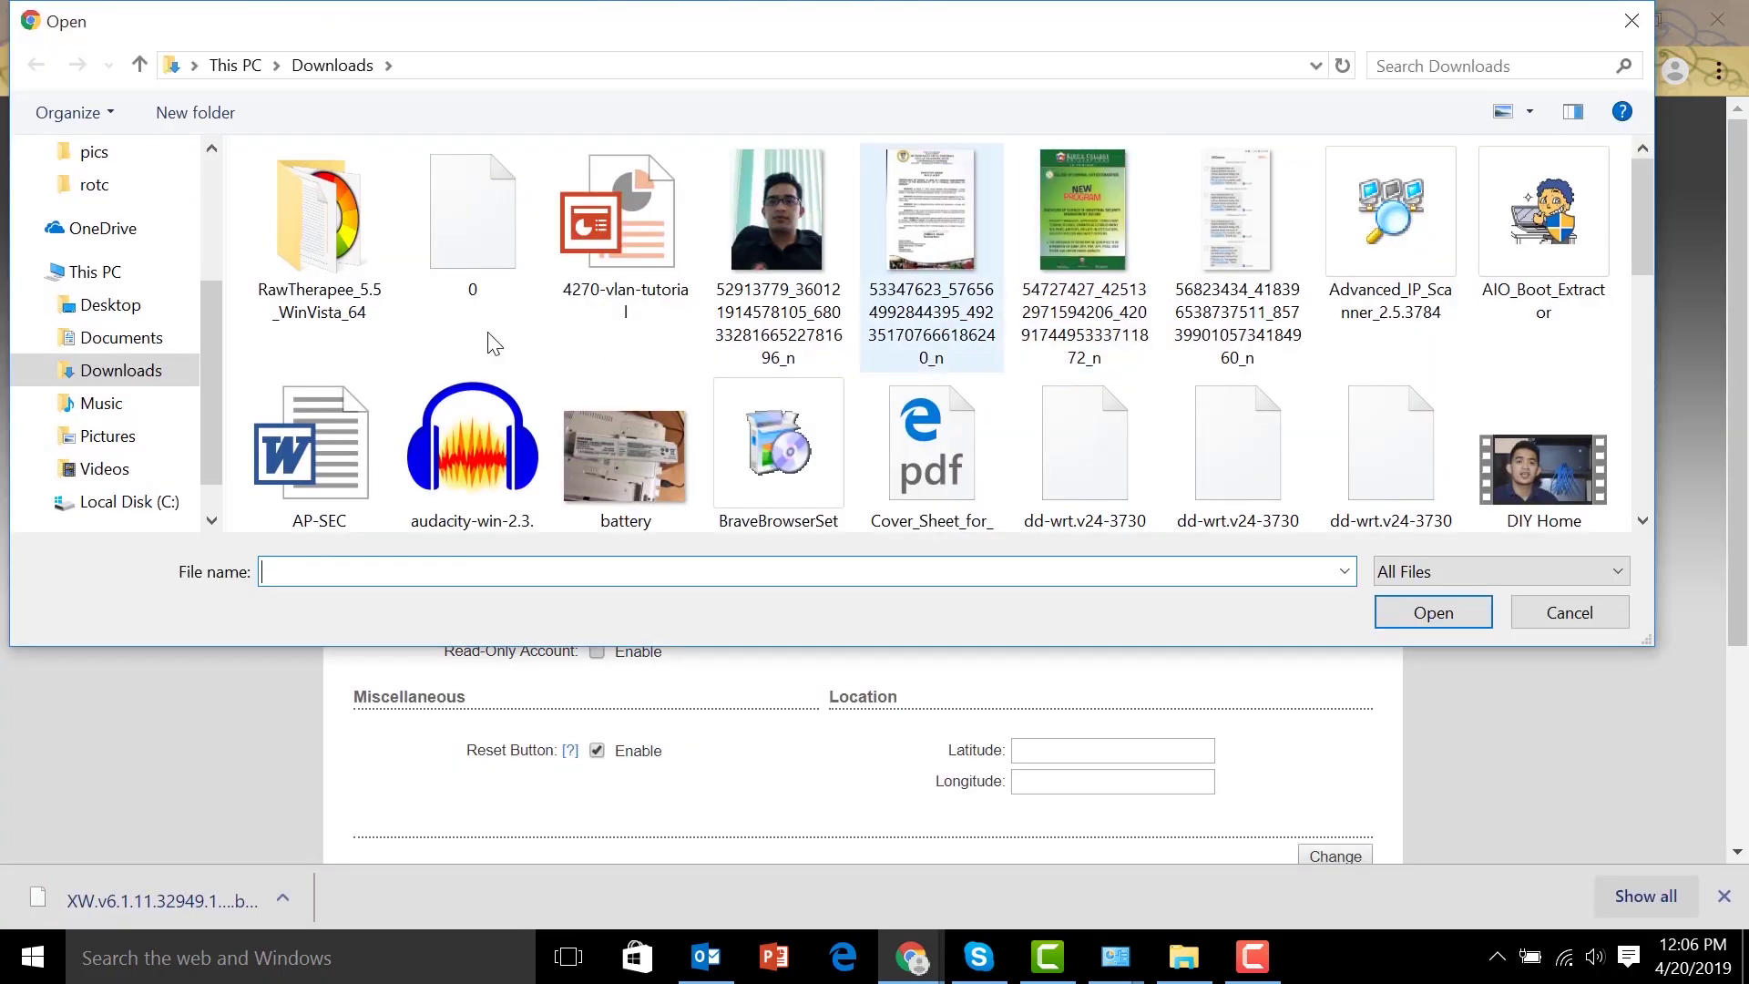